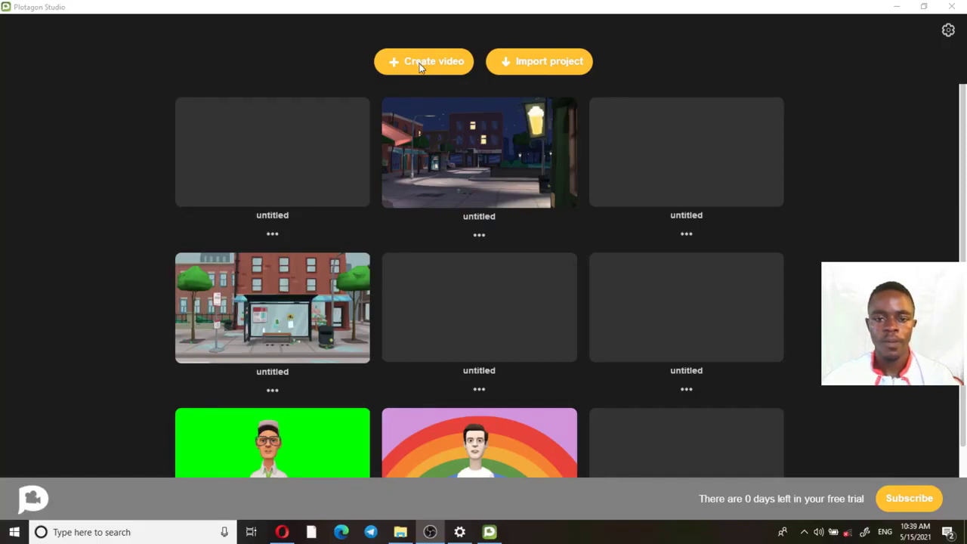
Create a new video and add an empty scene block to its script.
{"action": "left_click", "coordinate": [421, 67]}
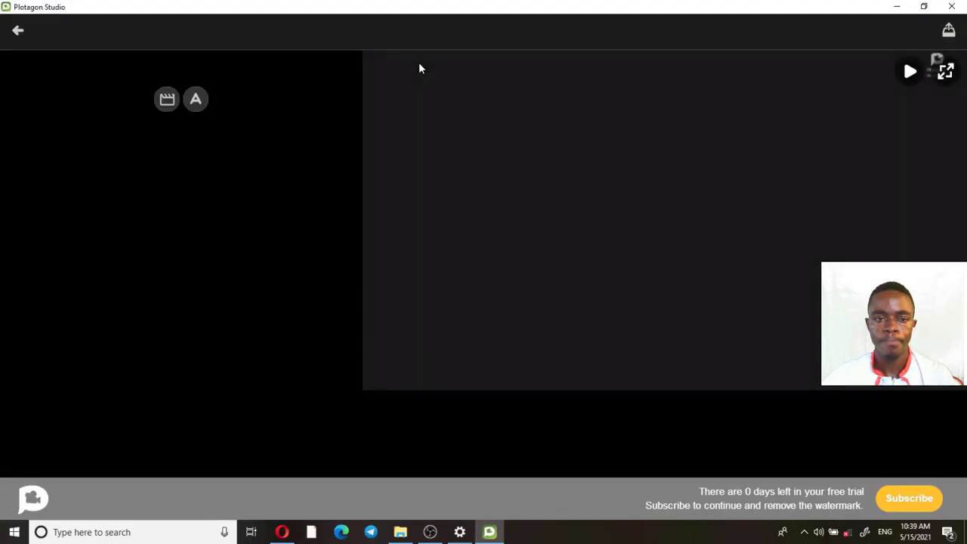
{"action": "left_click", "coordinate": [166, 100]}
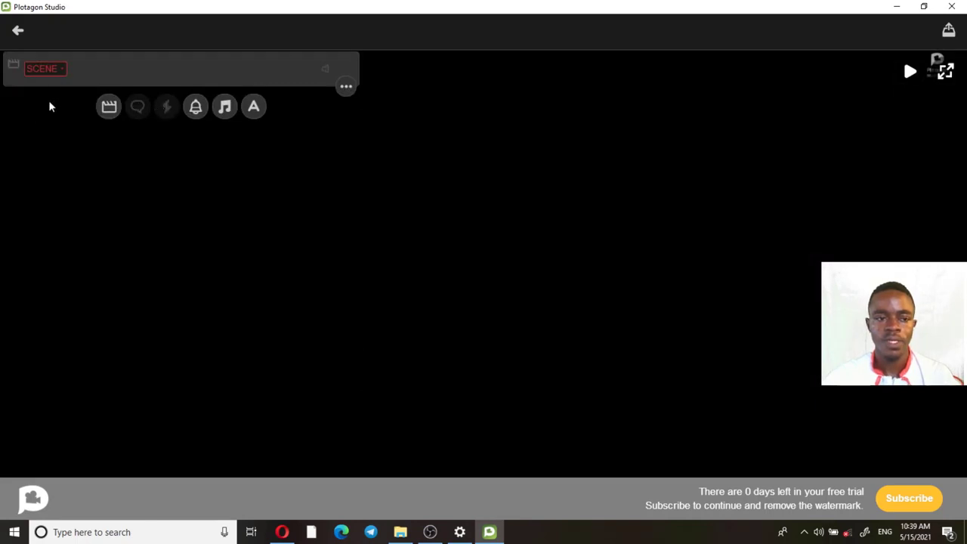
Search the scene library for "walk" and set the scene to Street wide shot (walking right).
{"action": "left_click", "coordinate": [46, 71]}
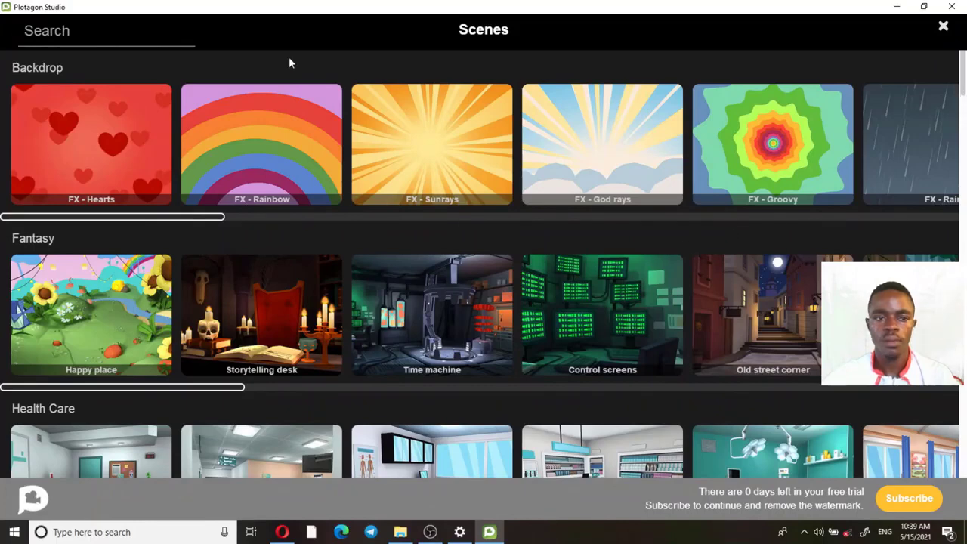
{"action": "left_click", "coordinate": [131, 37]}
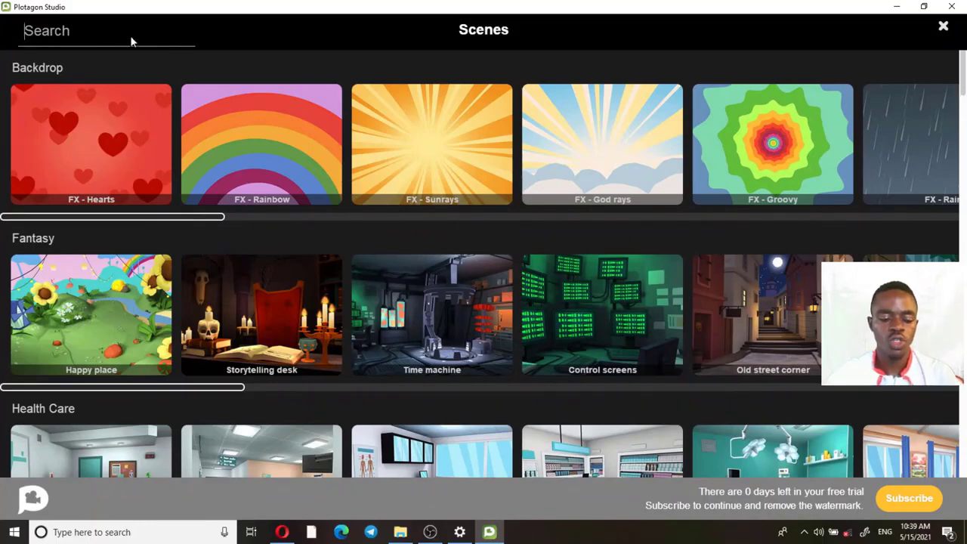
{"action": "type", "text": "wlak"}
{"action": "key", "text": "BackSpace"}
{"action": "key", "text": "BackSpace"}
{"action": "key", "text": "BackSpace"}
{"action": "type", "text": "a"}
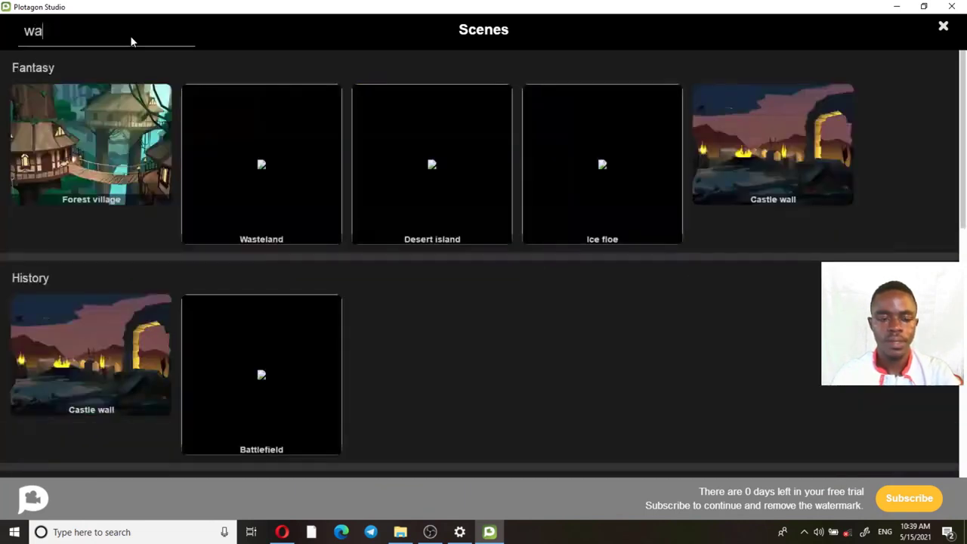
{"action": "type", "text": "lk"}
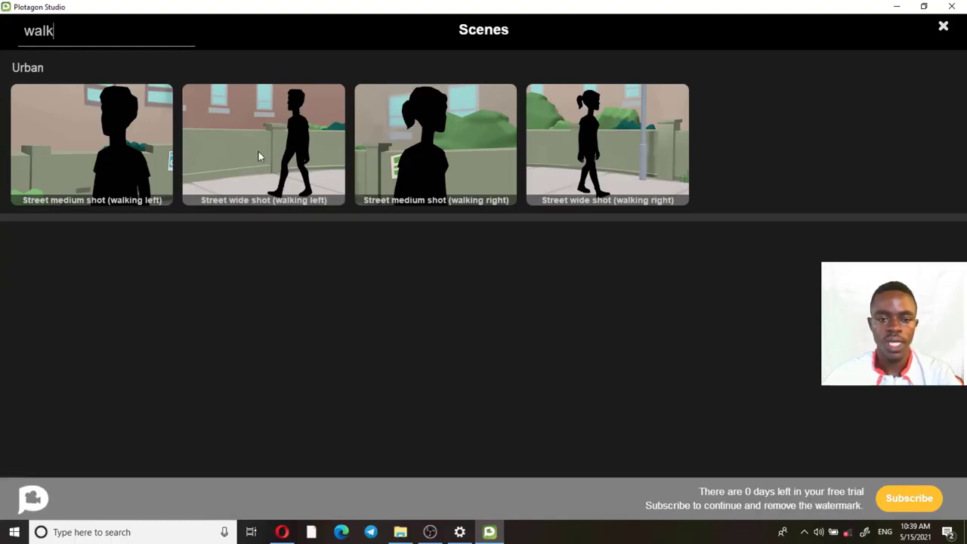
{"action": "left_click", "coordinate": [626, 175]}
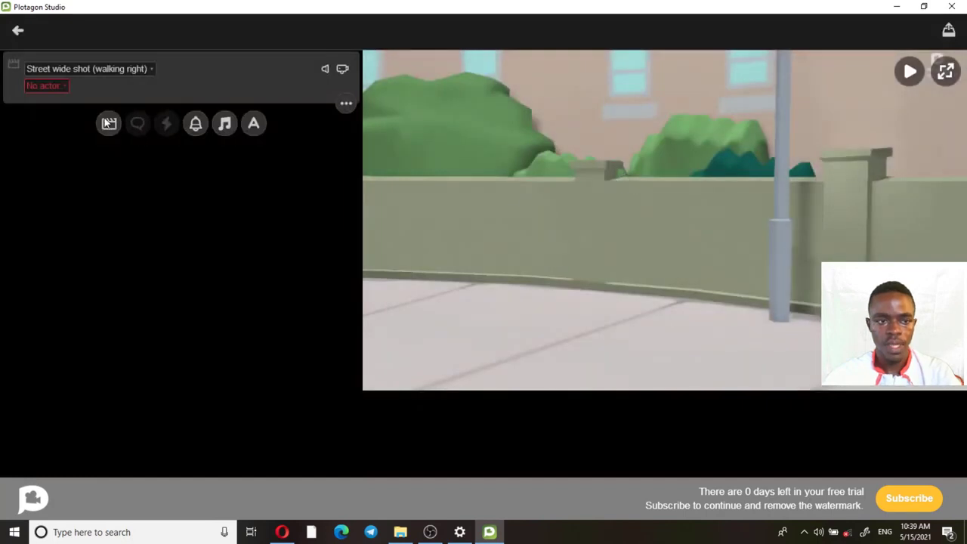
Assign the Builder character as the first actor in the street scene.
{"action": "left_click", "coordinate": [60, 86]}
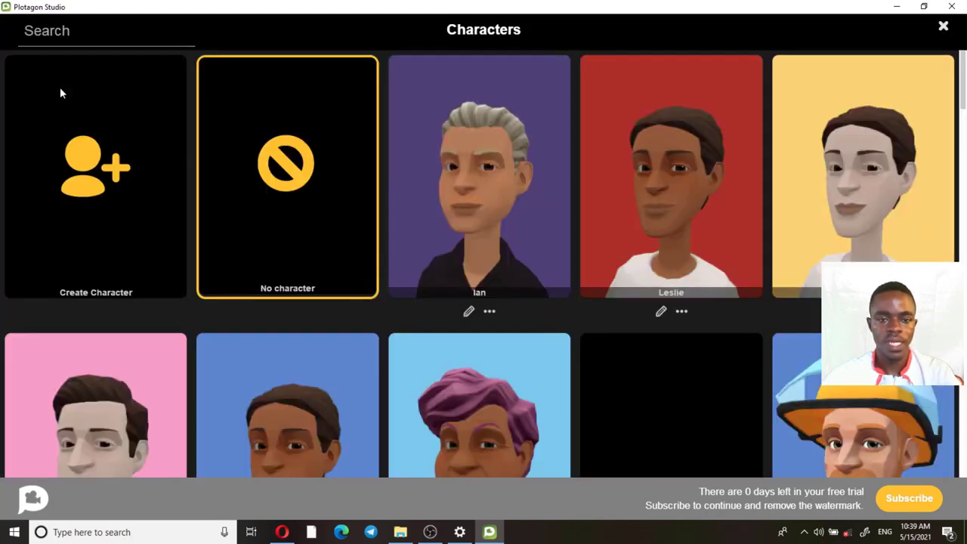
{"action": "left_click_drag", "start_coordinate": [962, 102], "coordinate": [964, 166]}
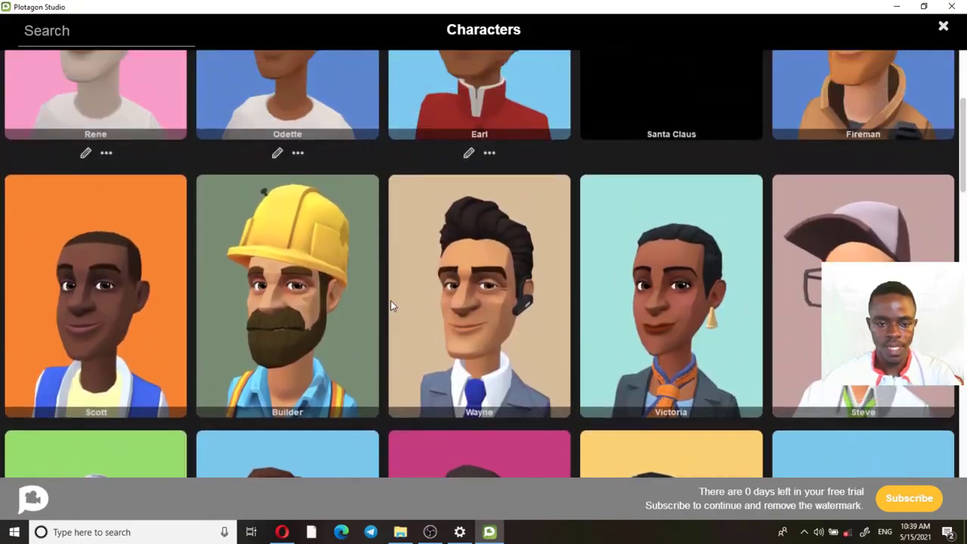
{"action": "left_click", "coordinate": [314, 305]}
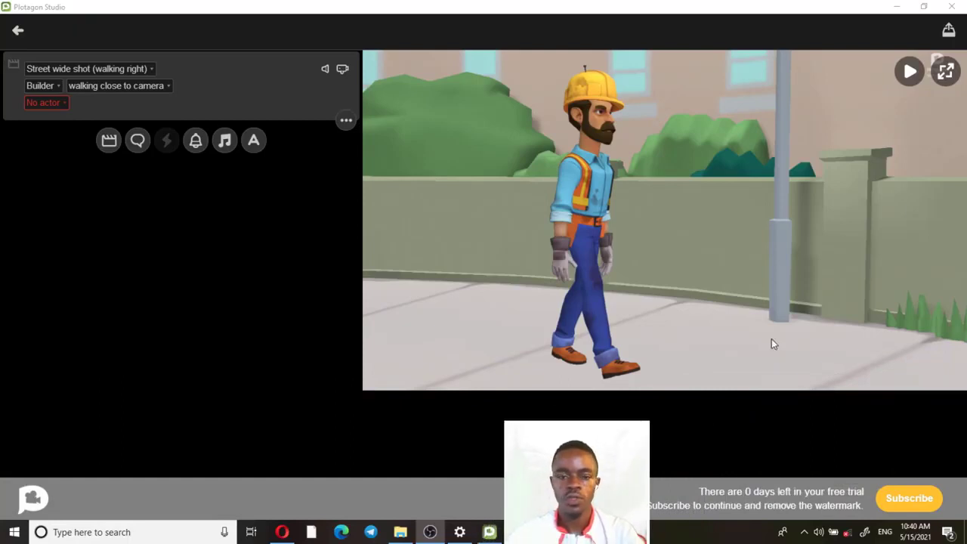
{"action": "left_click", "coordinate": [50, 108]}
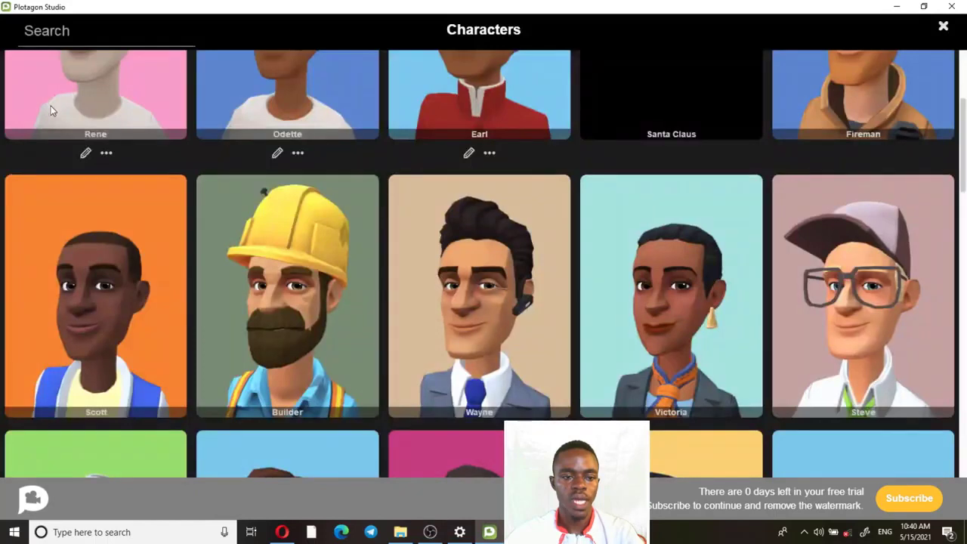
{"action": "left_click", "coordinate": [943, 26]}
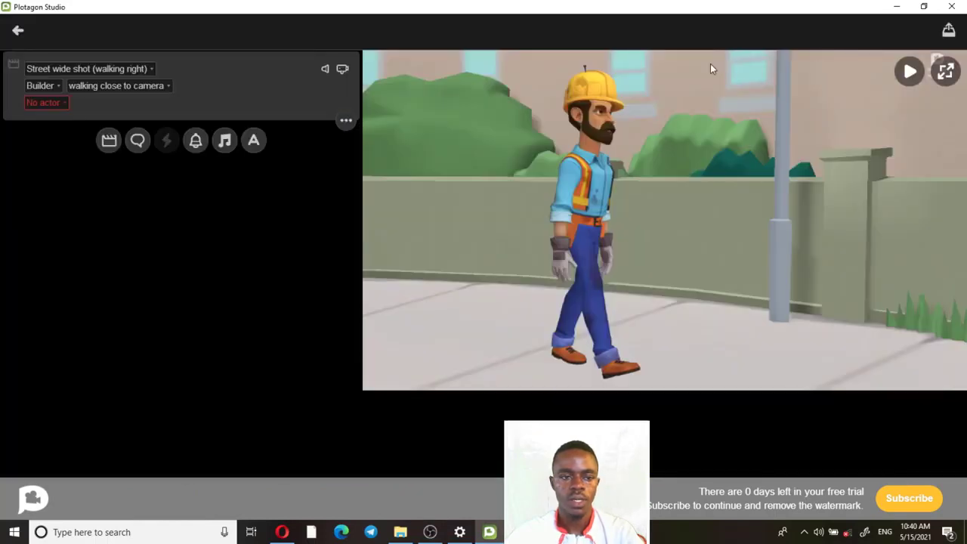
Add a Builder dialogue reading "welcome to femtech studio, in today tutorial i will show you how to walk in any plotagon scene.".
{"action": "left_click", "coordinate": [141, 140]}
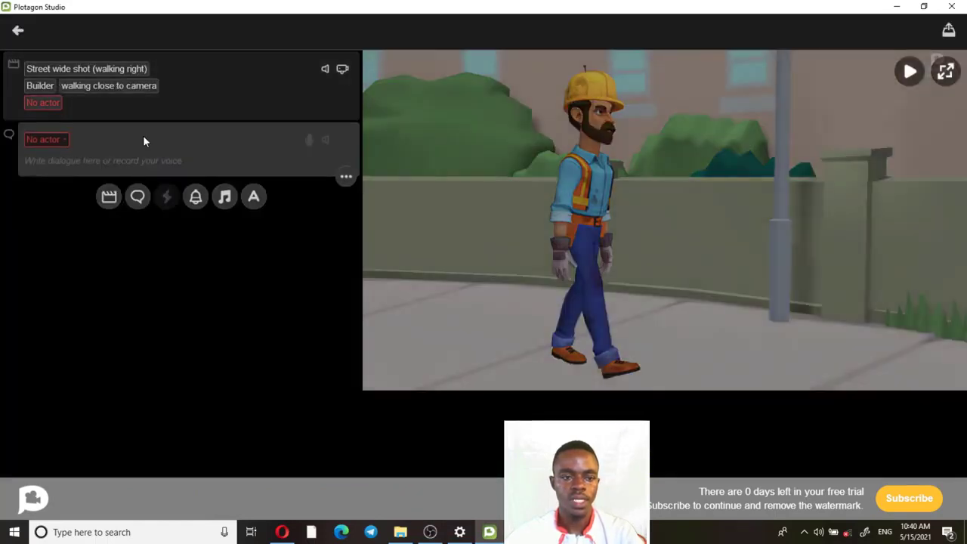
{"action": "left_click", "coordinate": [61, 142]}
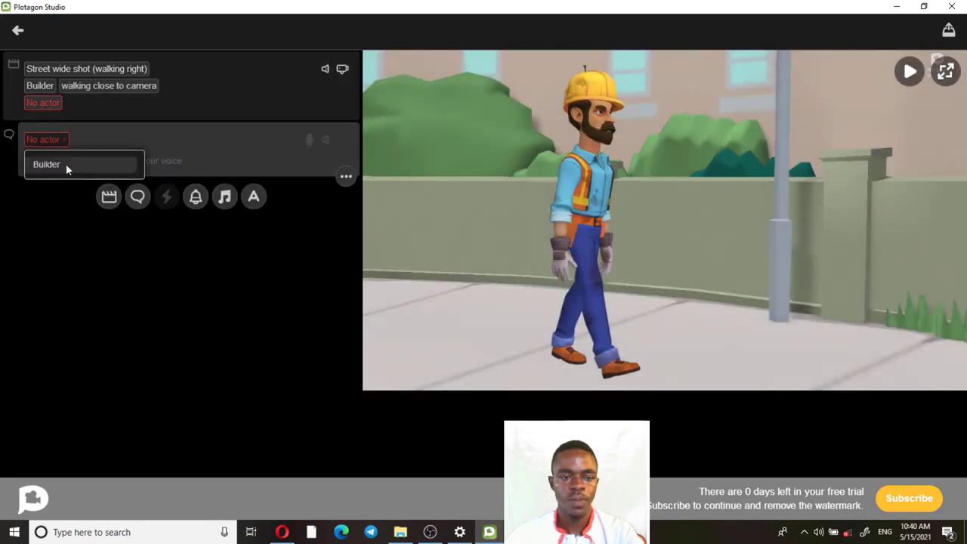
{"action": "left_click", "coordinate": [66, 164]}
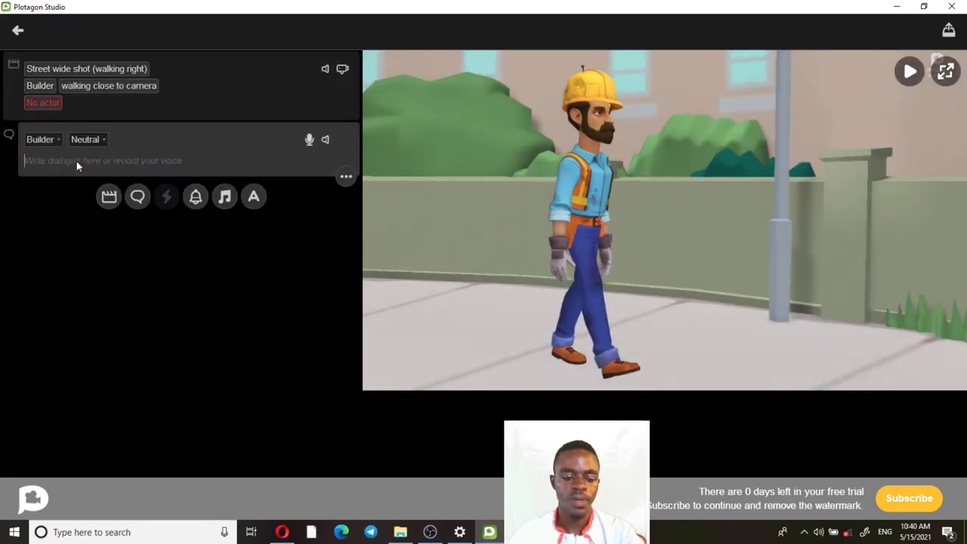
{"action": "type", "text": "welcome"}
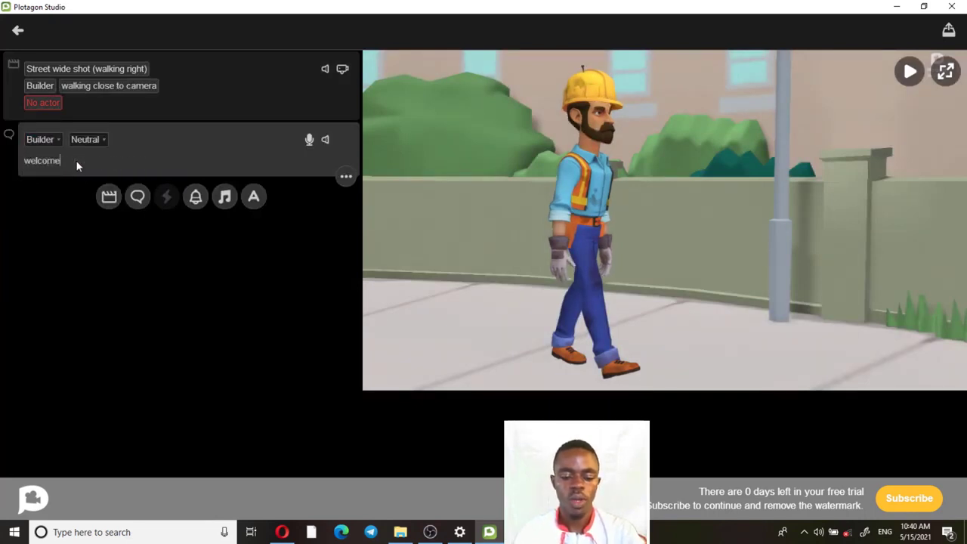
{"action": "type", "text": " to fromtech studio"}
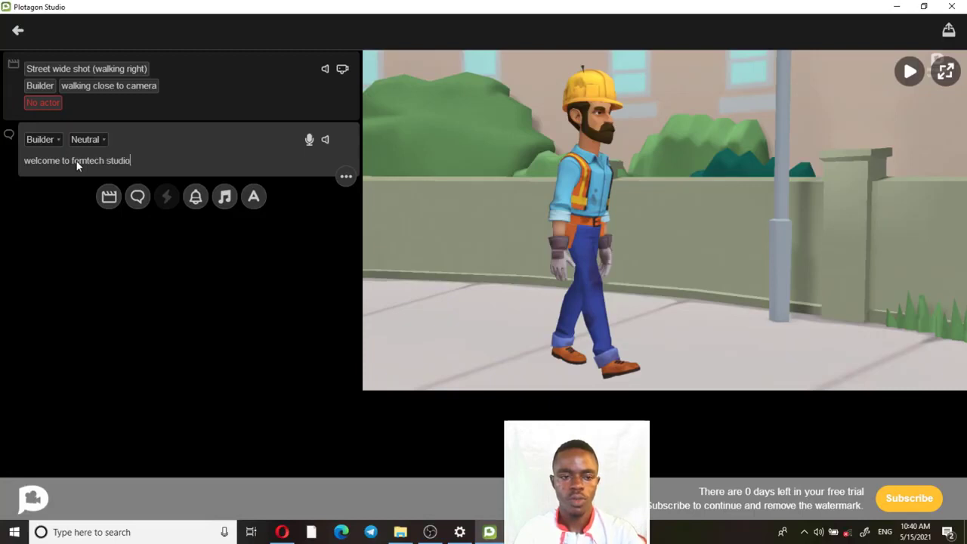
{"action": "type", "text": ", in"}
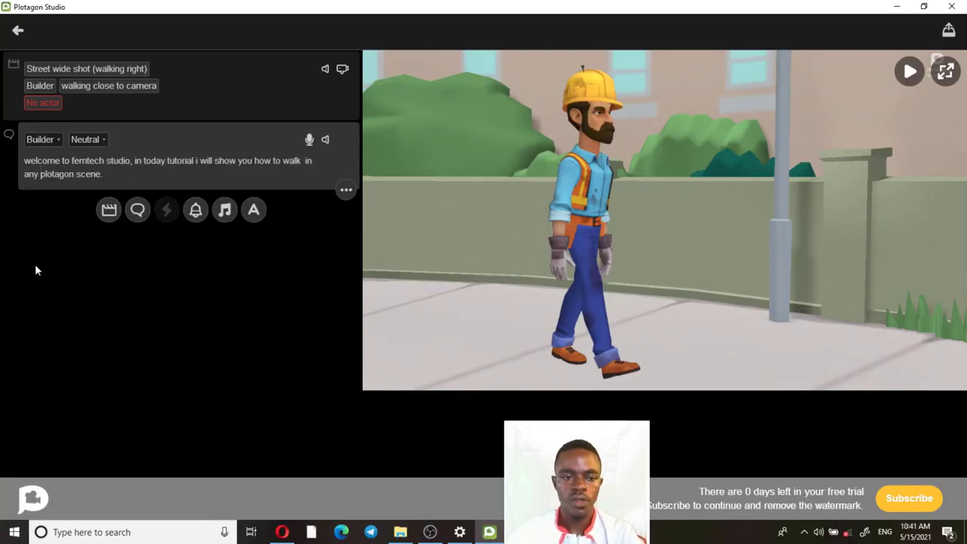
{"action": "left_click", "coordinate": [36, 267]}
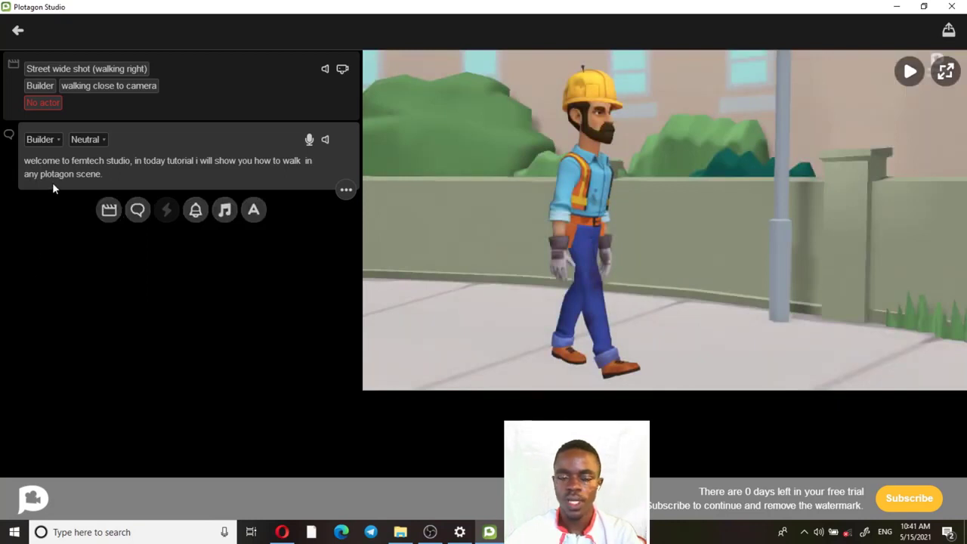
Play a preview of the Builder speaking the dialogue in the street scene, then stop playback.
{"action": "left_click", "coordinate": [905, 77]}
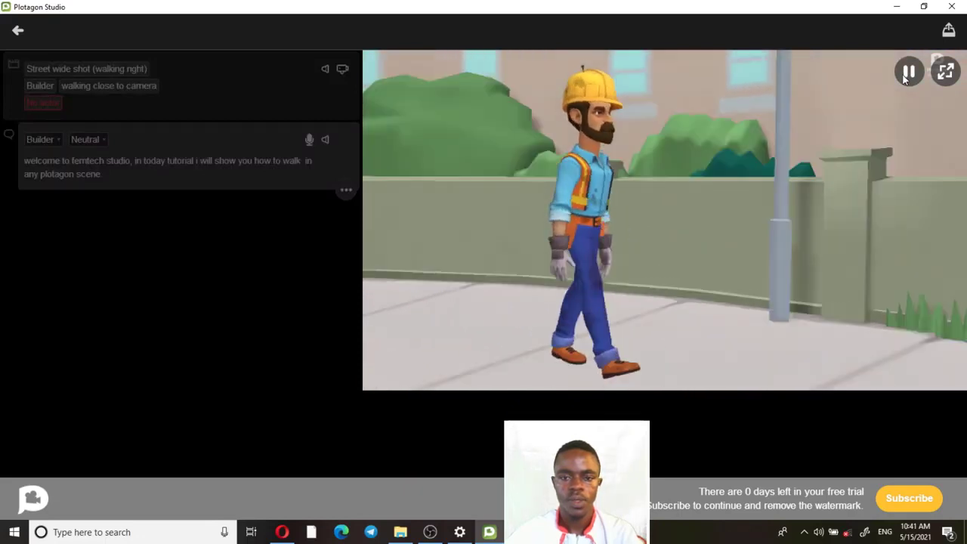
{"action": "left_click", "coordinate": [906, 76]}
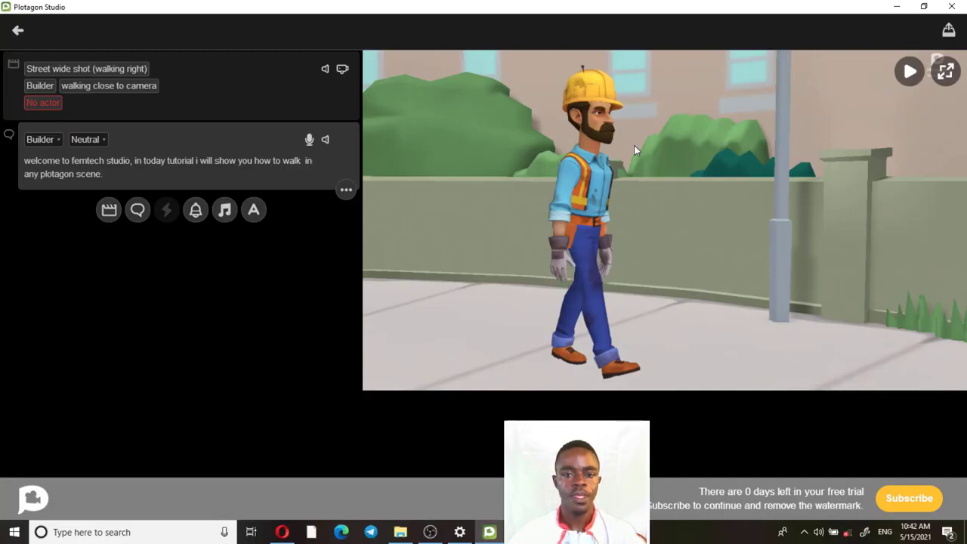
Search the characters for "ghost" and assign Ghost (male) as the scene's second actor.
{"action": "left_click", "coordinate": [47, 100]}
{"action": "left_click", "coordinate": [50, 103]}
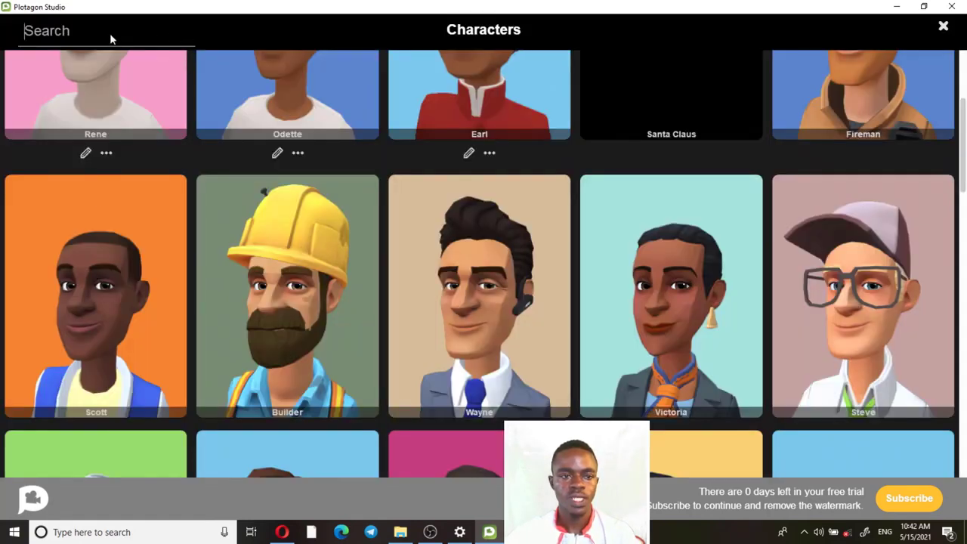
{"action": "type", "text": "ghost"}
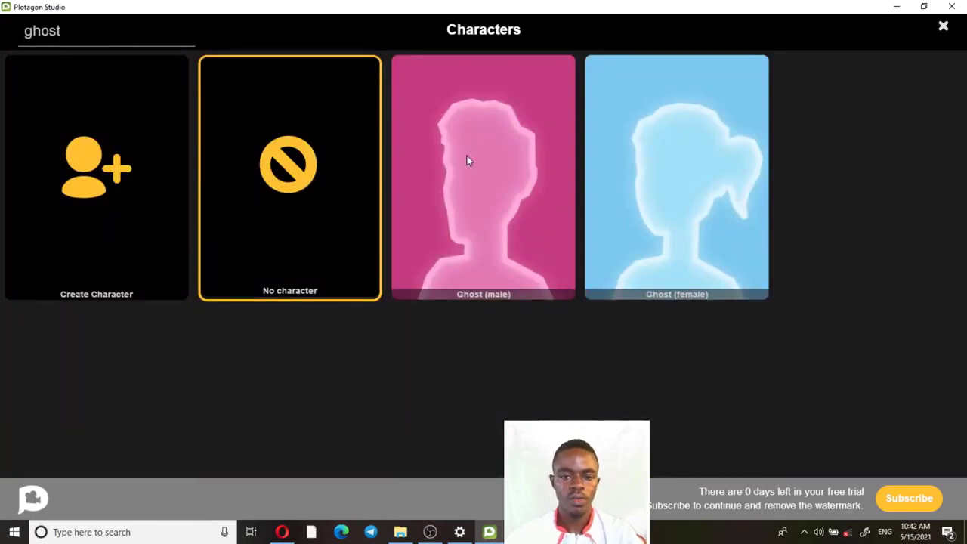
{"action": "left_click", "coordinate": [467, 156]}
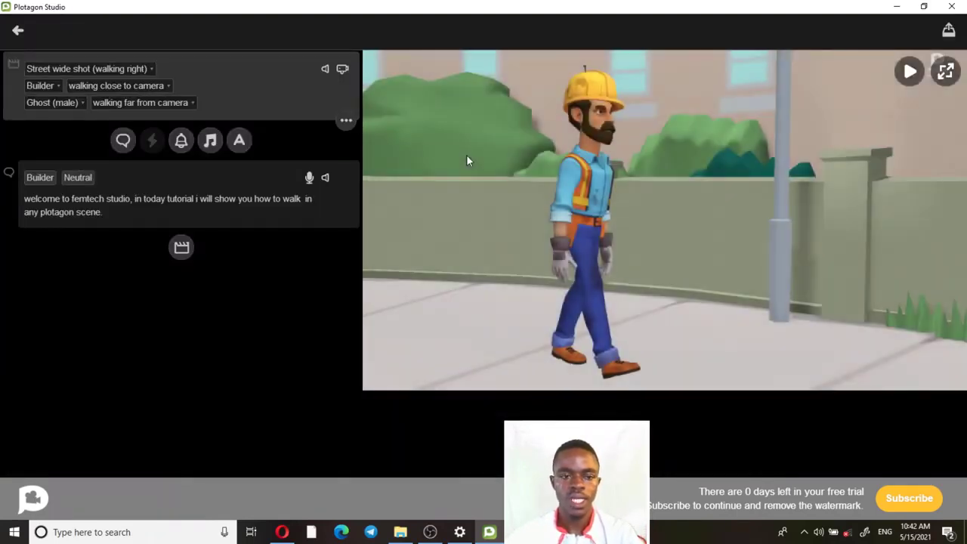
Swap the actors' positions, with Ghost (male) walking close to the camera and Builder walking far from it.
{"action": "left_click", "coordinate": [129, 104]}
{"action": "left_click", "coordinate": [133, 128]}
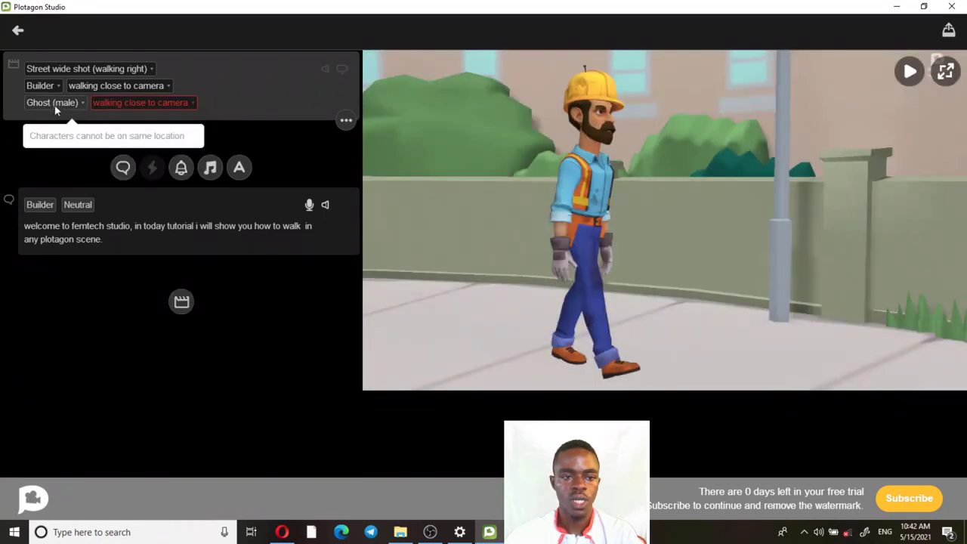
{"action": "left_click", "coordinate": [107, 88]}
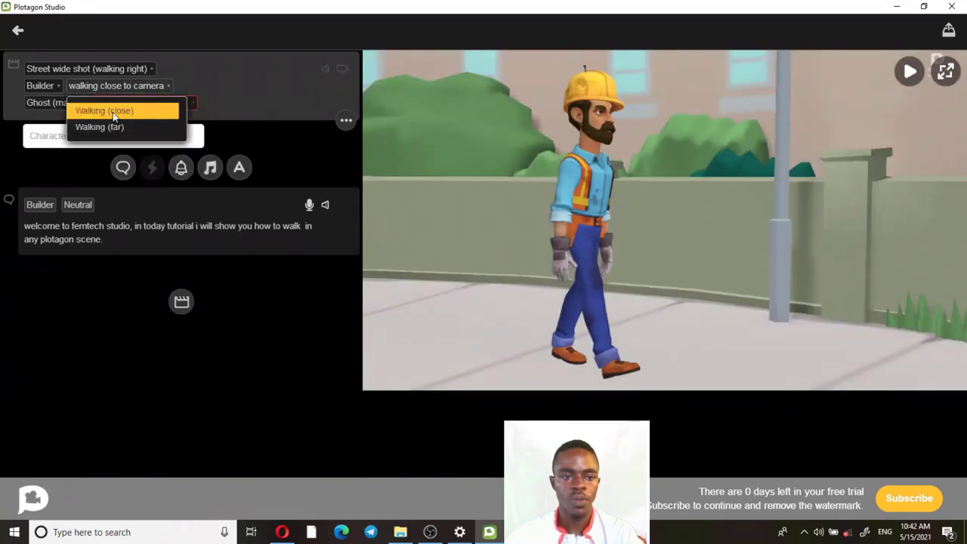
{"action": "left_click", "coordinate": [115, 128]}
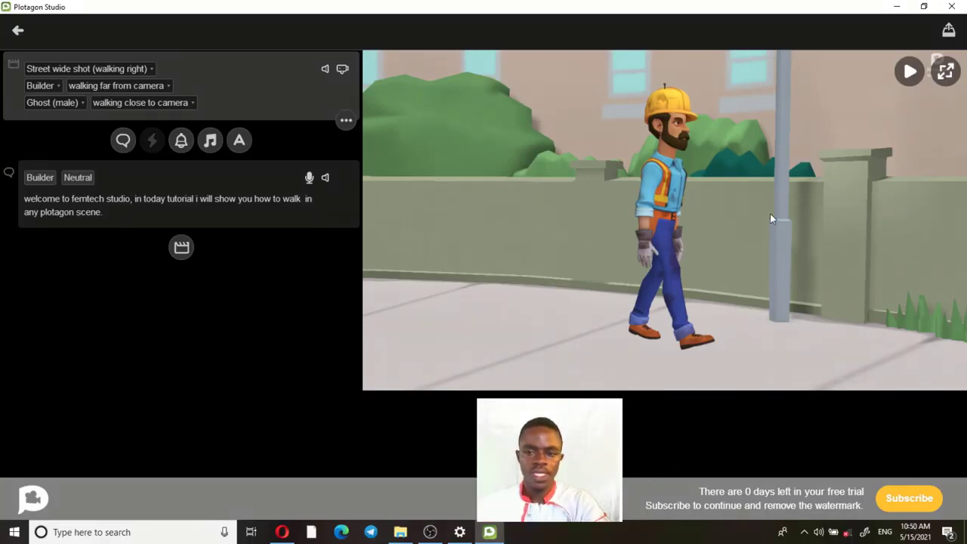
Preview the scene with both actors in their swapped walking positions, and stop playback.
{"action": "left_click", "coordinate": [910, 72]}
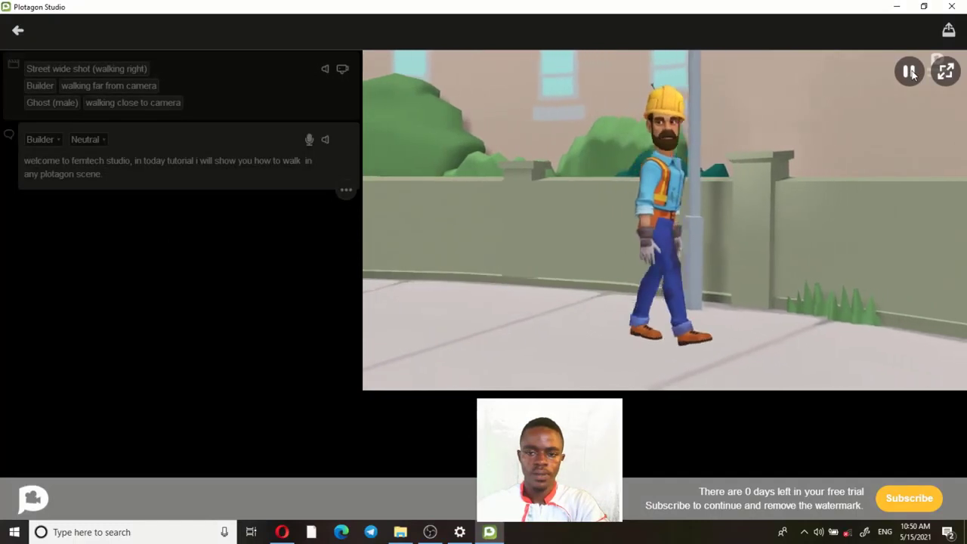
{"action": "left_click", "coordinate": [910, 72]}
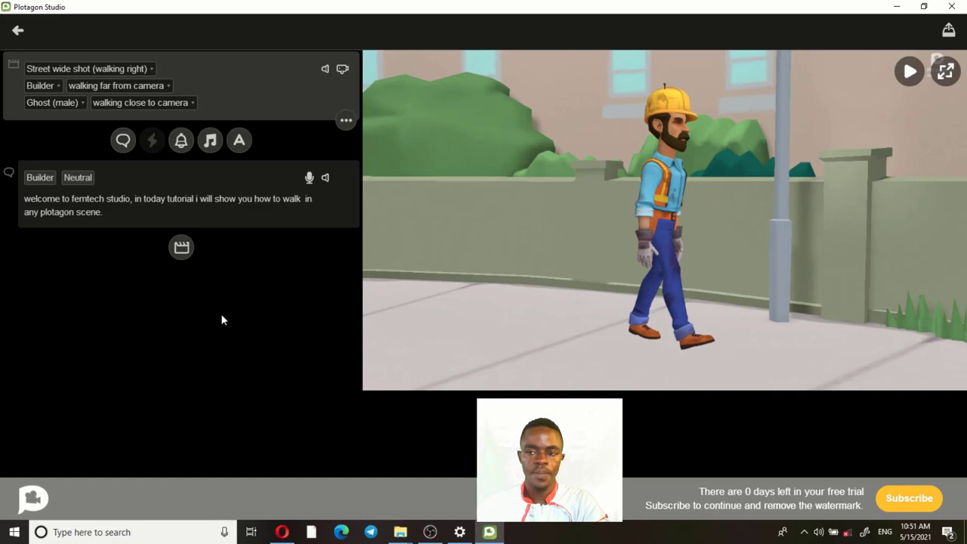
Open the save options for the video and set the resolution to 4K.
{"action": "left_click", "coordinate": [948, 31]}
{"action": "left_click", "coordinate": [934, 62]}
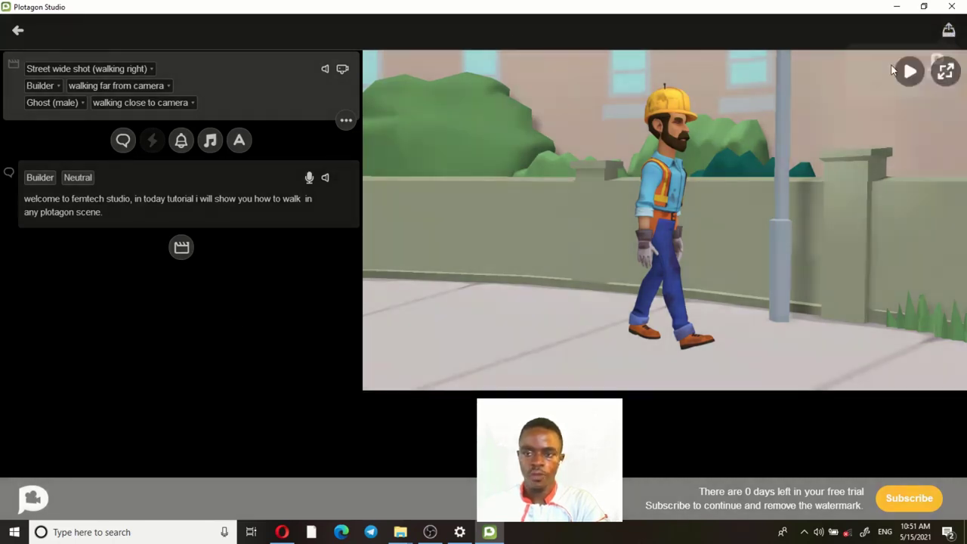
{"action": "left_click", "coordinate": [589, 174]}
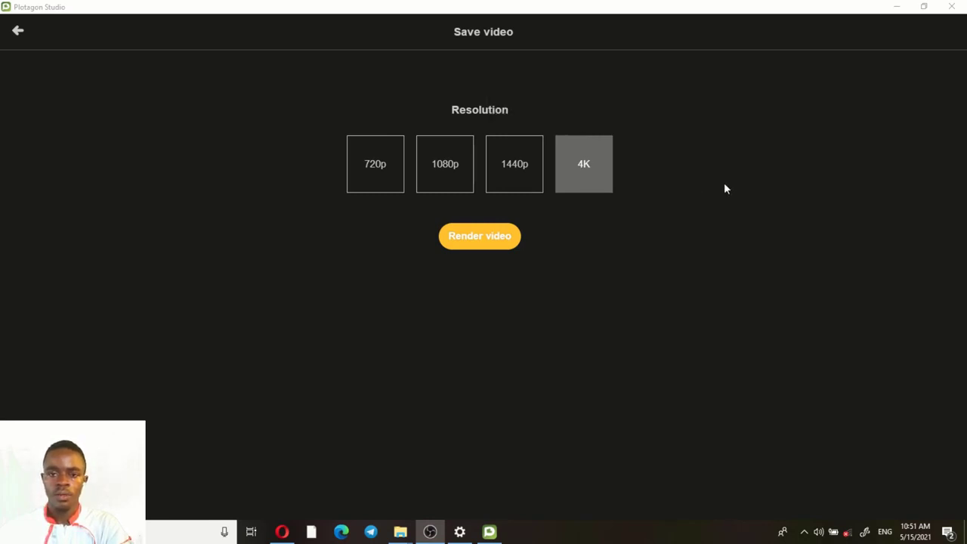
Switch to the Plotagon greenscreen folder in File Explorer, watch the "Plotagon walking Scene" video, and close the player.
{"action": "left_click", "coordinate": [892, 10]}
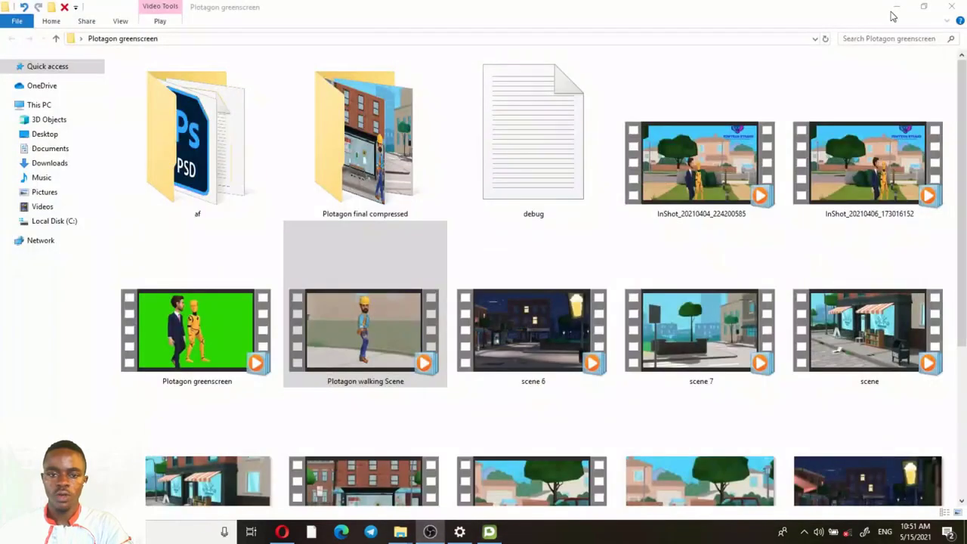
{"action": "left_click", "coordinate": [376, 334]}
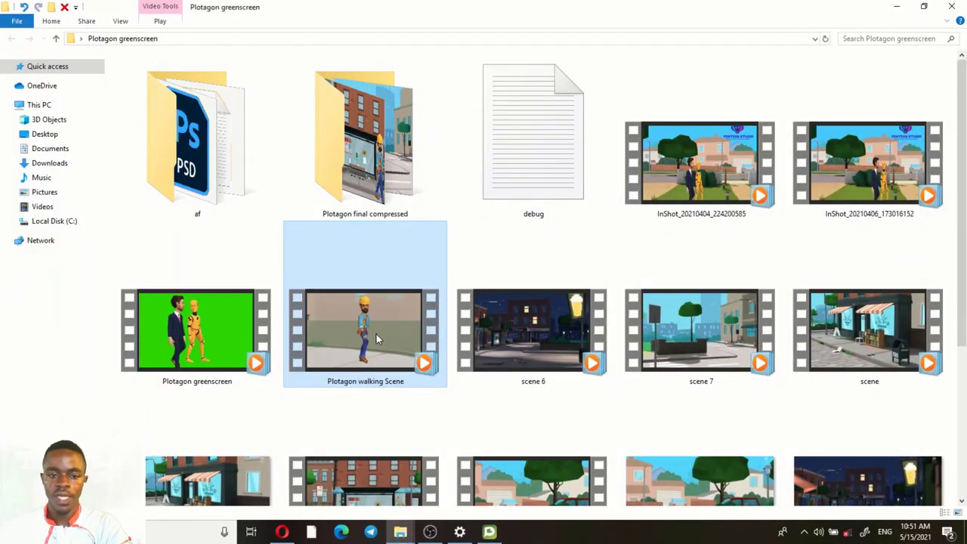
{"action": "double_click", "coordinate": [378, 338]}
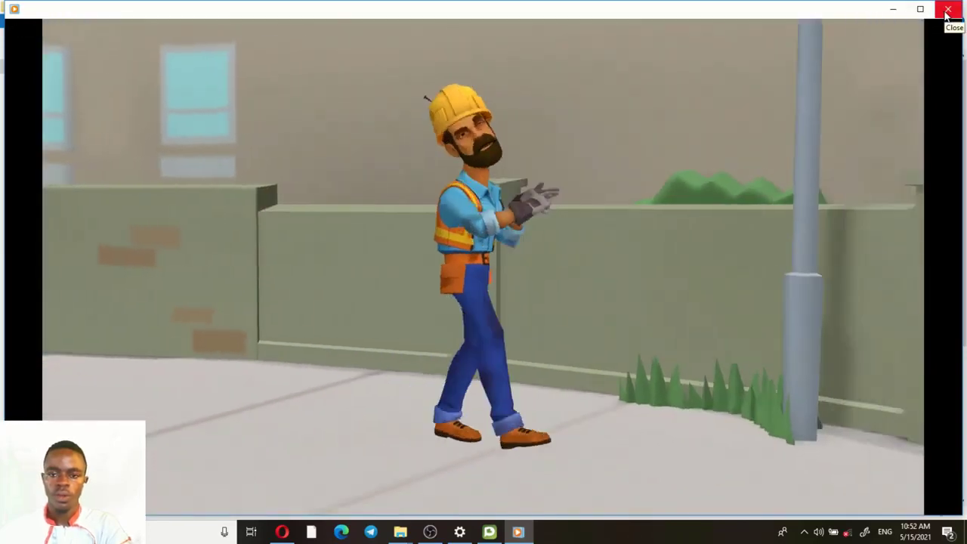
{"action": "left_click", "coordinate": [947, 10]}
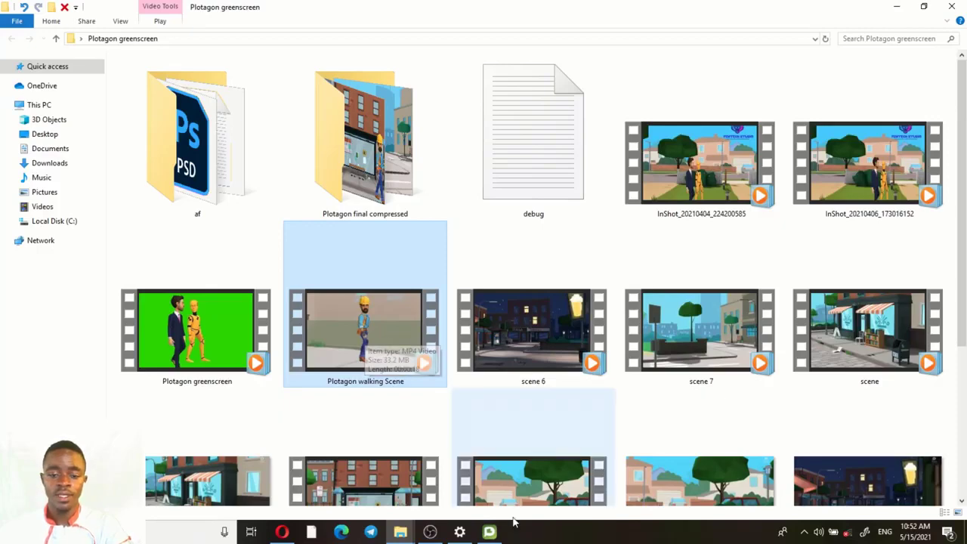
Switch back to Plotagon Studio, leave the walking video, and open the untitled bus stop project.
{"action": "left_click", "coordinate": [490, 532]}
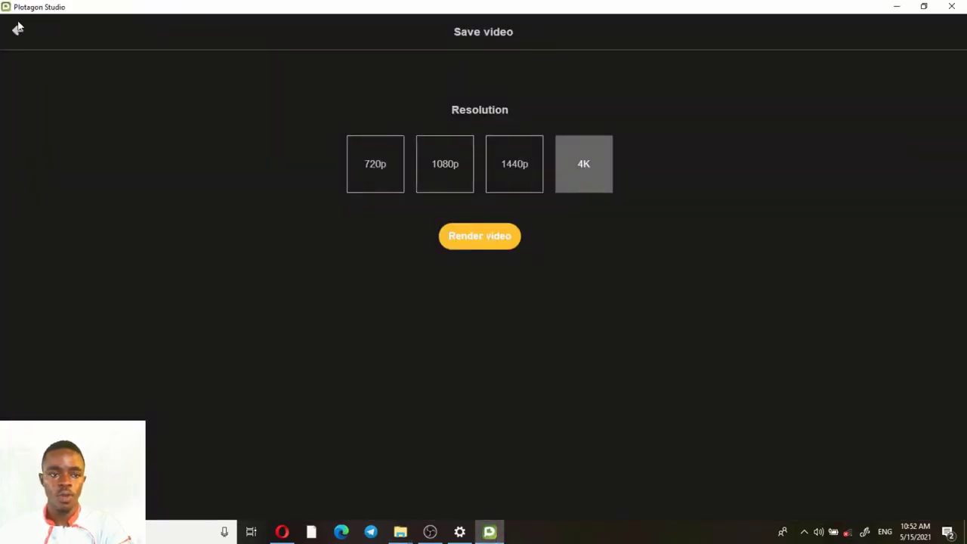
{"action": "left_click", "coordinate": [15, 34]}
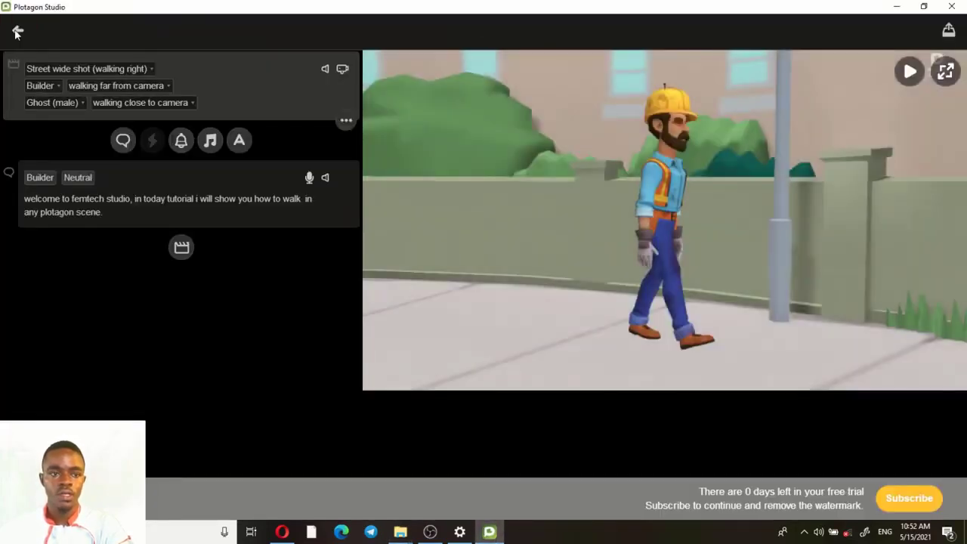
{"action": "left_click", "coordinate": [16, 34]}
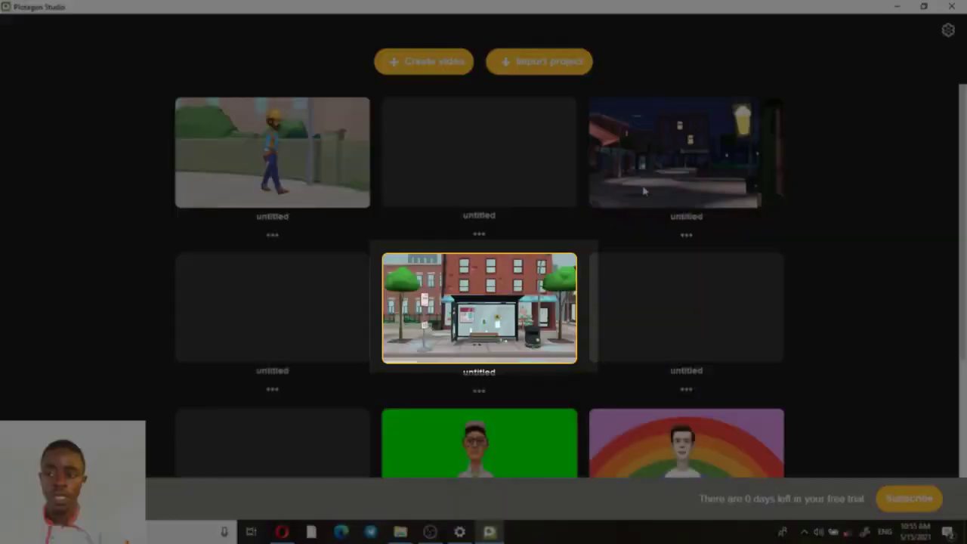
{"action": "left_click", "coordinate": [516, 294]}
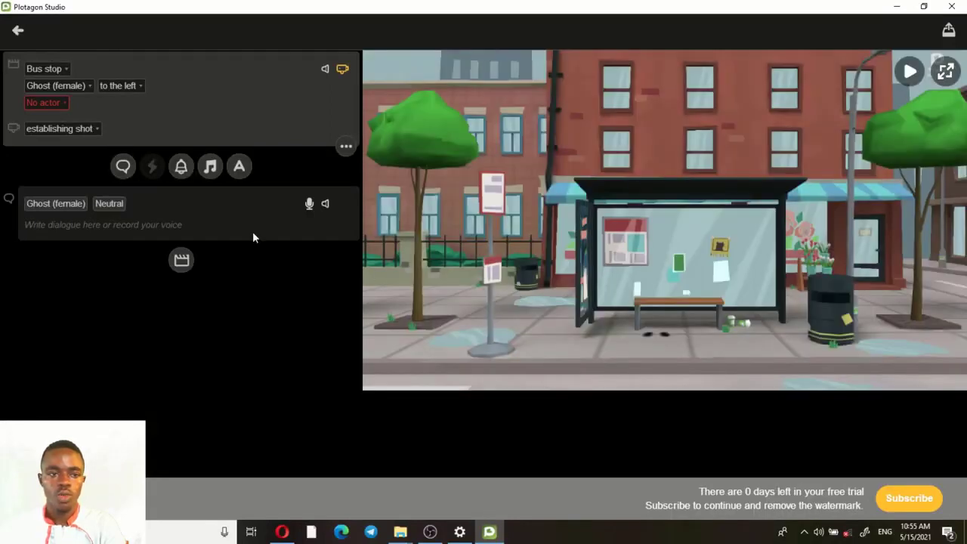
Browse the scene library for possible background scenes, and return to the project keeping the Bus stop scene.
{"action": "left_click", "coordinate": [57, 67]}
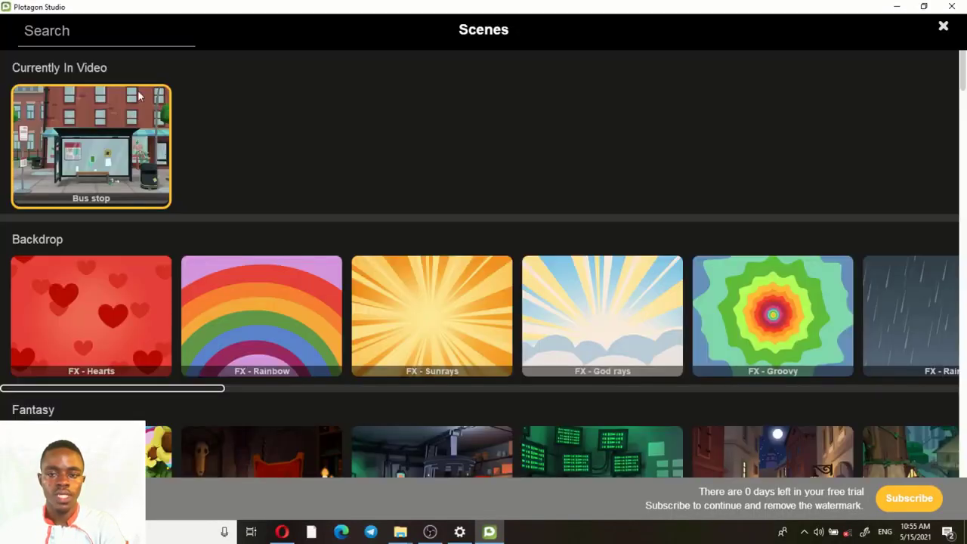
{"action": "scroll", "coordinate": [962, 84], "scroll_direction": "down", "scroll_amount": 2}
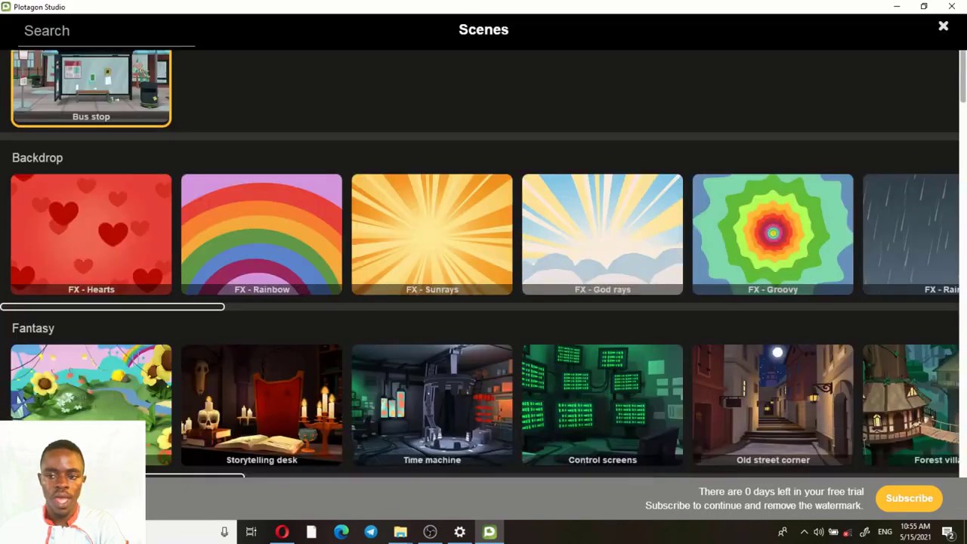
{"action": "scroll", "coordinate": [483, 263], "scroll_direction": "down", "scroll_amount": 14}
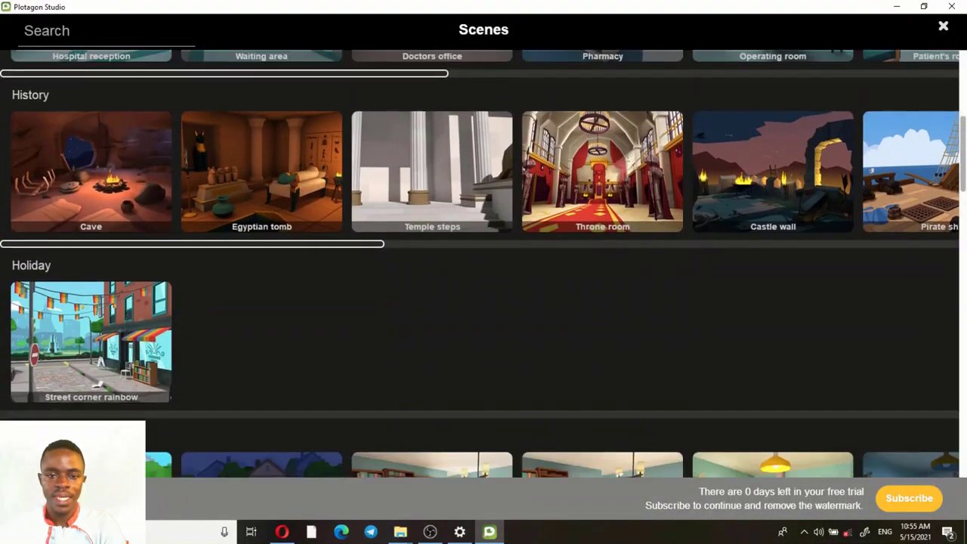
{"action": "scroll", "coordinate": [423, 279], "scroll_direction": "up", "scroll_amount": 2}
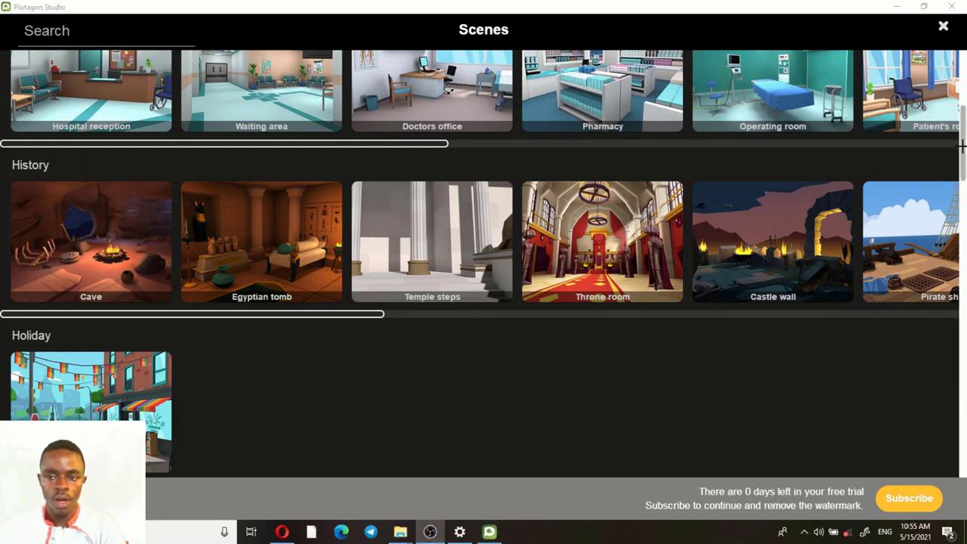
{"action": "left_click_drag", "start_coordinate": [962, 148], "coordinate": [963, 97]}
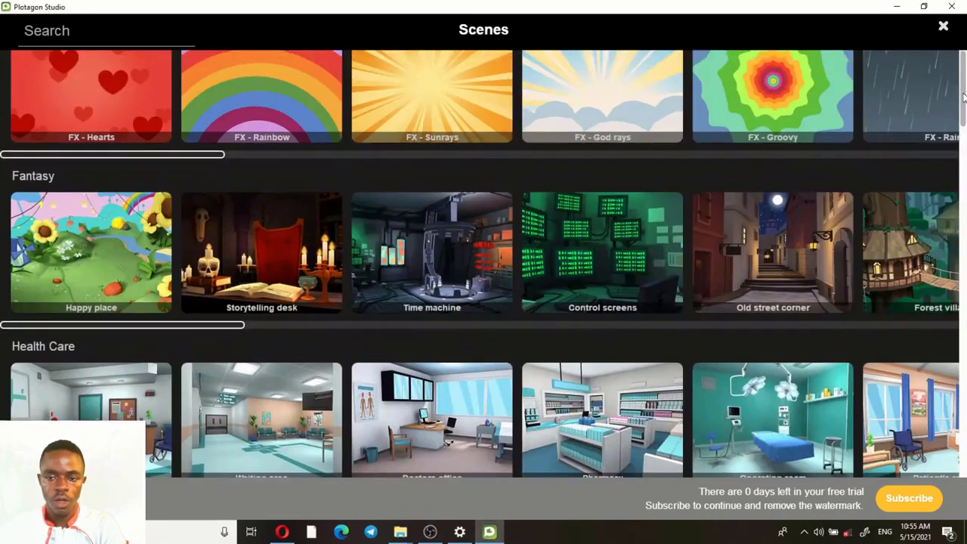
{"action": "scroll", "coordinate": [466, 217], "scroll_direction": "up", "scroll_amount": 3}
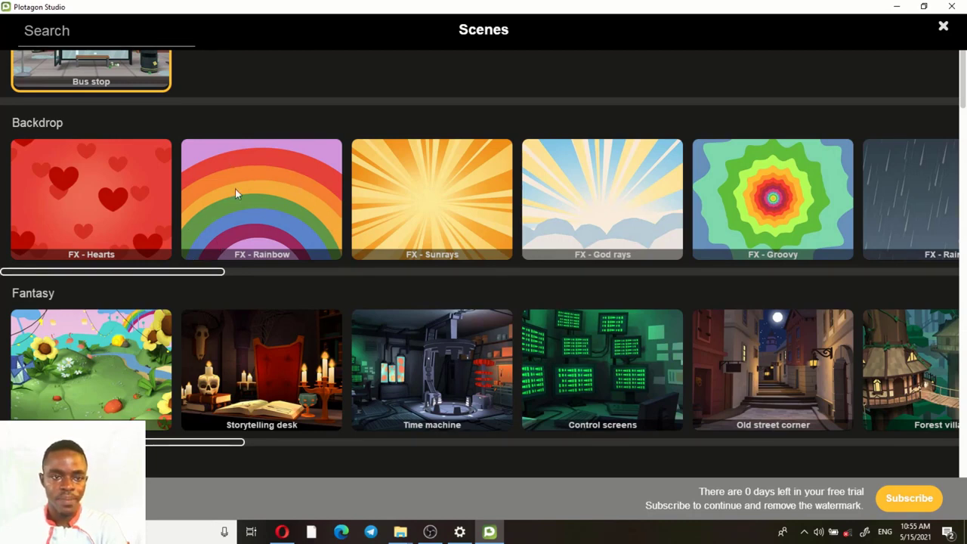
{"action": "left_click_drag", "start_coordinate": [962, 92], "coordinate": [959, 75]}
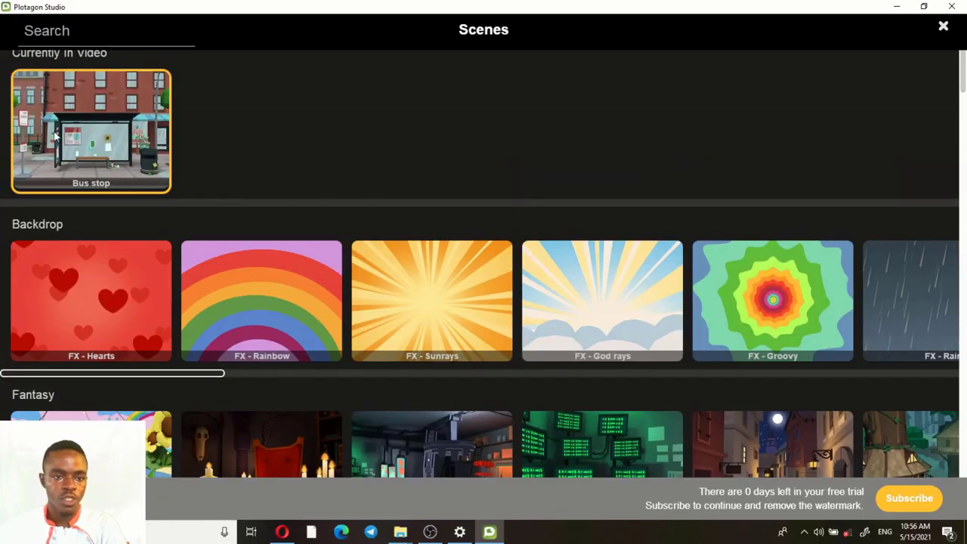
{"action": "left_click", "coordinate": [941, 28]}
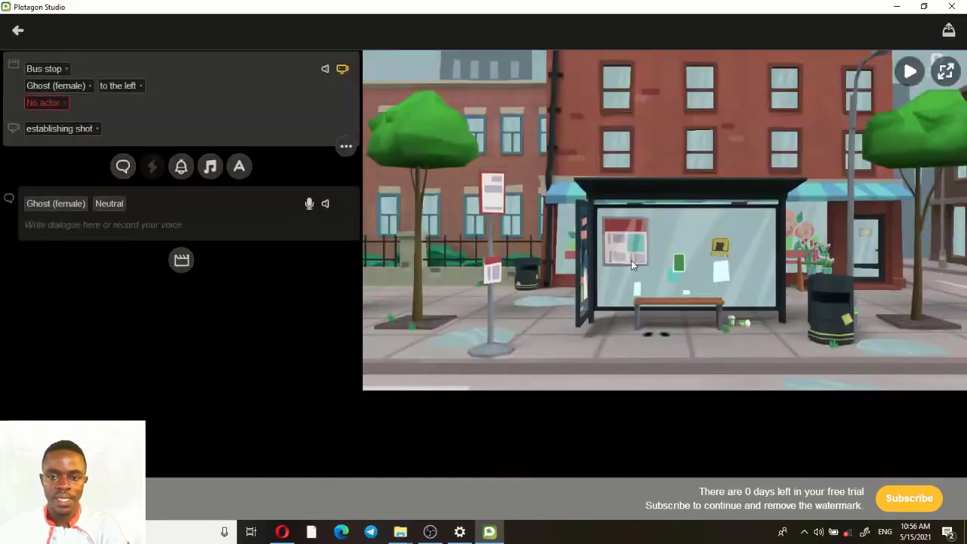
Delete the empty Ghost (female) dialogue line from the Bus stop scene.
{"action": "left_click", "coordinate": [298, 218]}
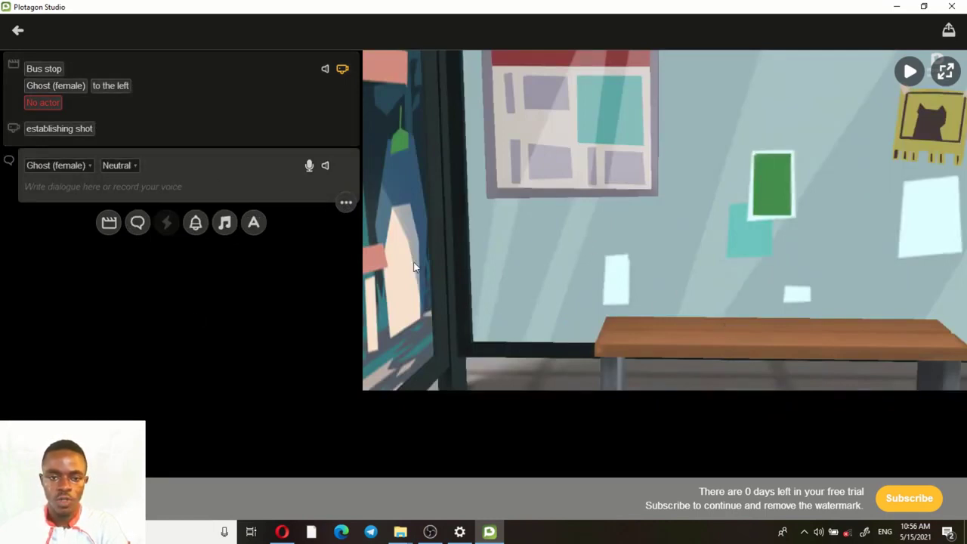
{"action": "left_click", "coordinate": [346, 202]}
{"action": "left_click", "coordinate": [346, 173]}
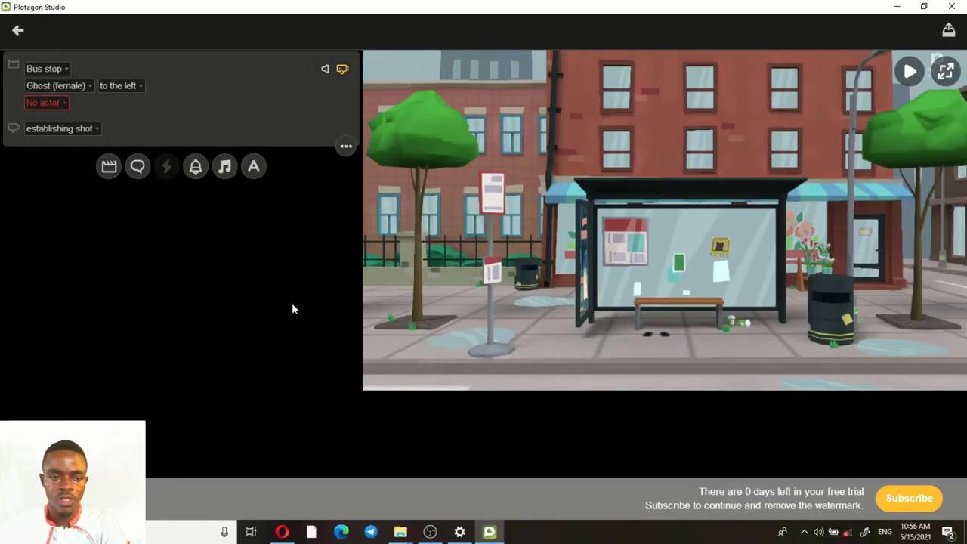
Open the render options for the bus stop video and set the resolution to 4K.
{"action": "left_click", "coordinate": [949, 31]}
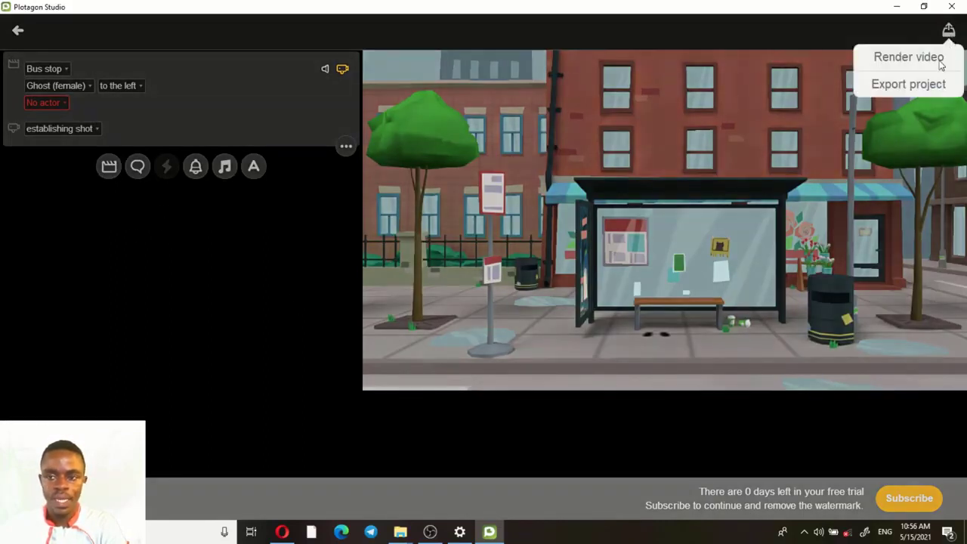
{"action": "left_click", "coordinate": [941, 64]}
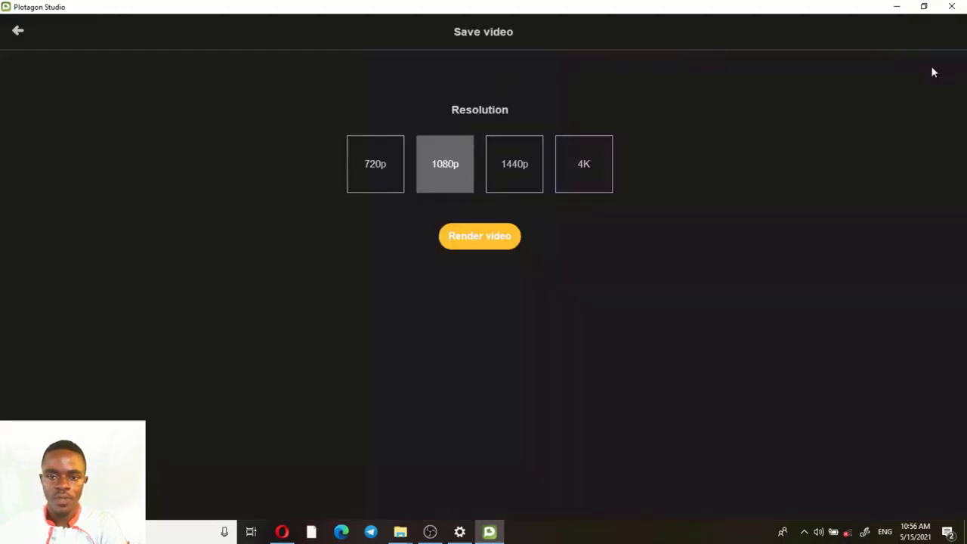
{"action": "left_click", "coordinate": [593, 161]}
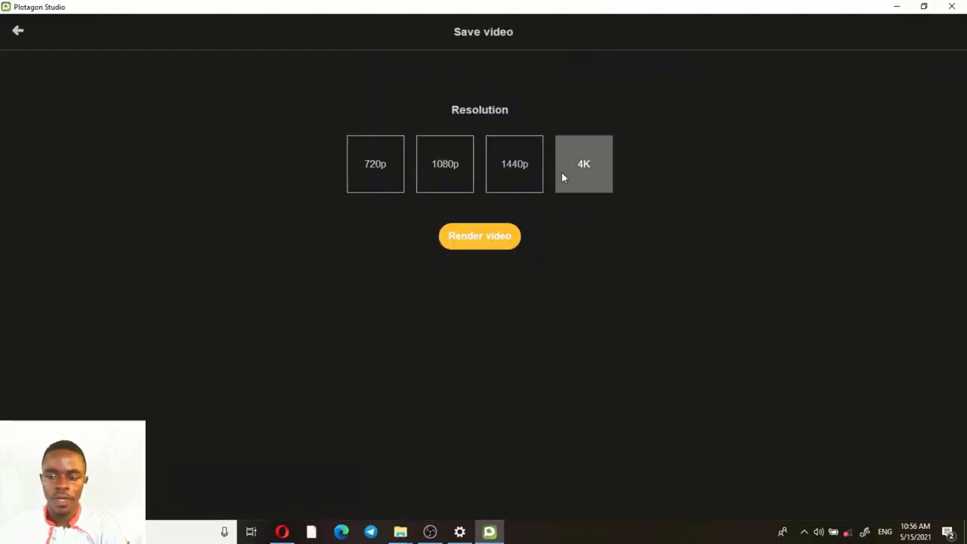
Switch to the Plotagon greenscreen folder and look over the rendered background scenes and the "Plotagon walking Scene" video.
{"action": "left_click", "coordinate": [897, 6]}
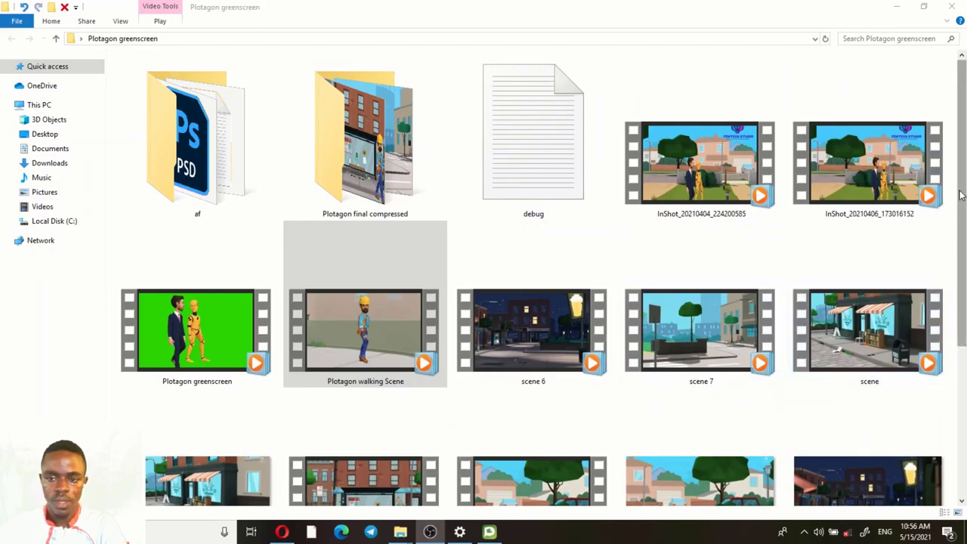
{"action": "scroll", "coordinate": [960, 194], "scroll_direction": "down", "scroll_amount": 3}
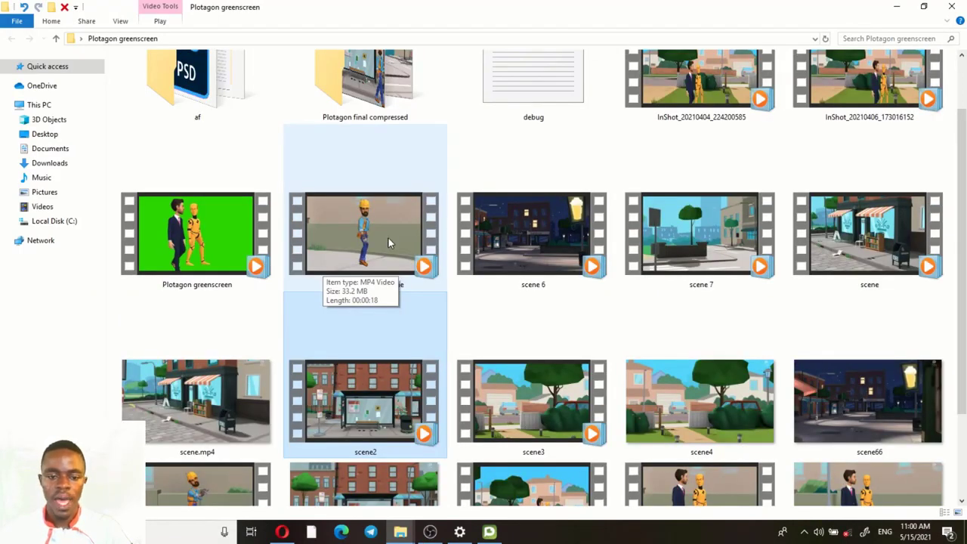
{"action": "left_click", "coordinate": [388, 238], "text": "ctrl"}
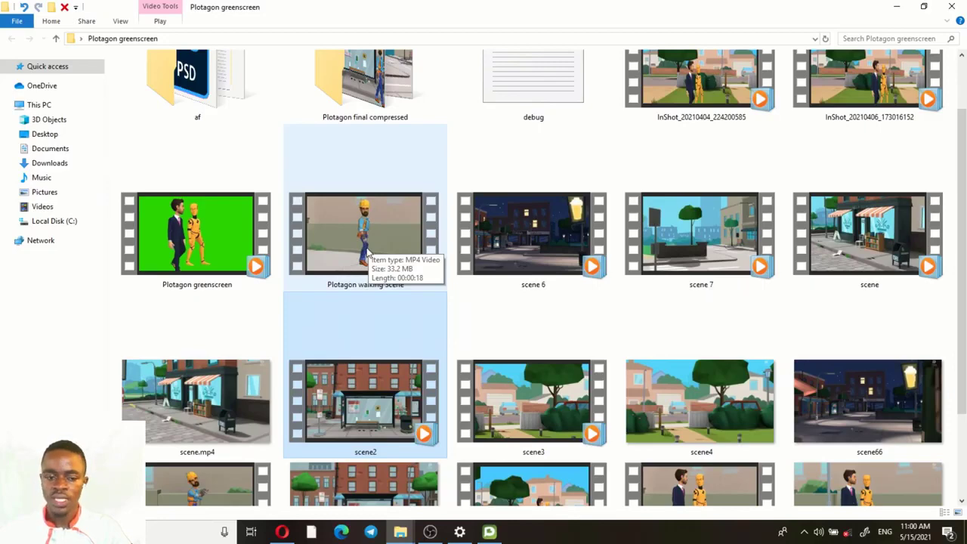
Launch Adobe After Effects 2020, continue past the compatibility report, and close the Home window to reach an empty project.
{"action": "key", "text": "super"}
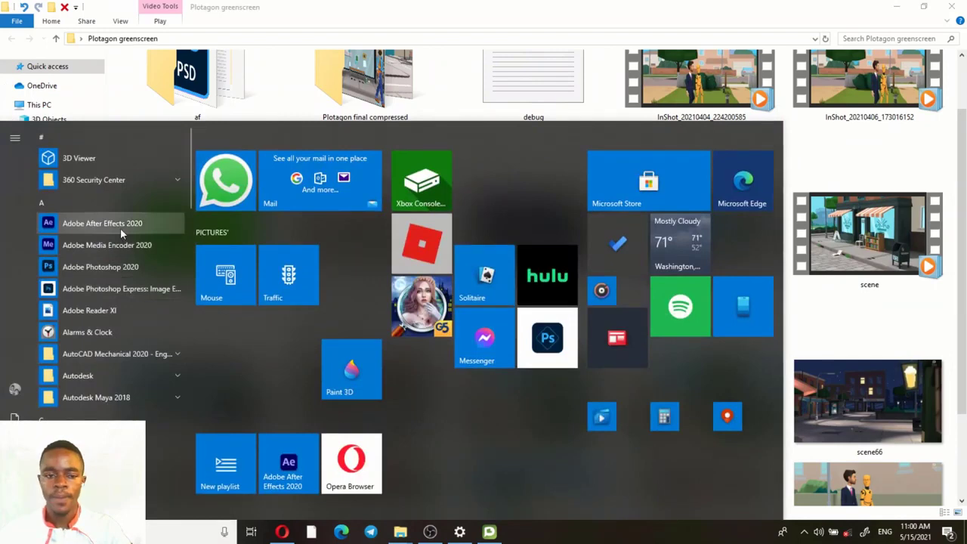
{"action": "left_click", "coordinate": [120, 227]}
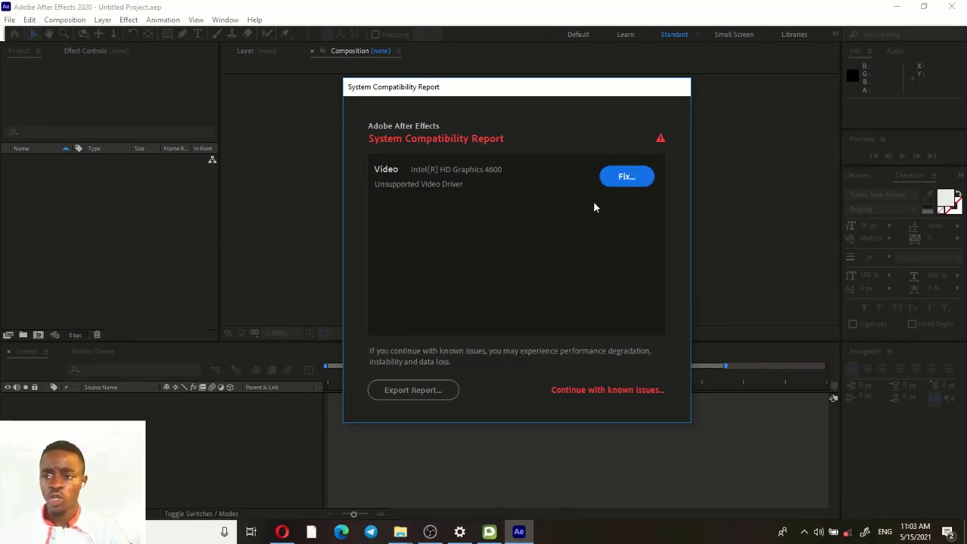
{"action": "left_click", "coordinate": [594, 390]}
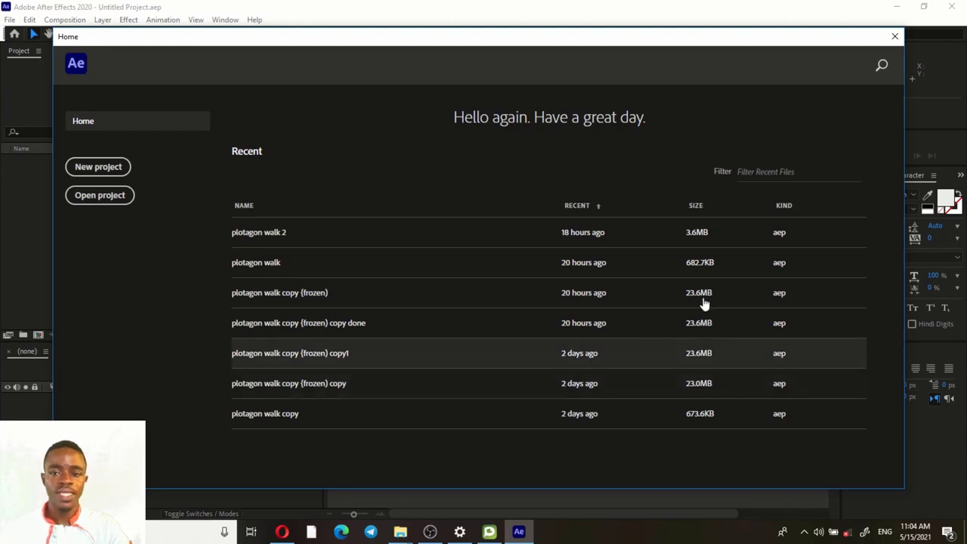
{"action": "left_click", "coordinate": [895, 37]}
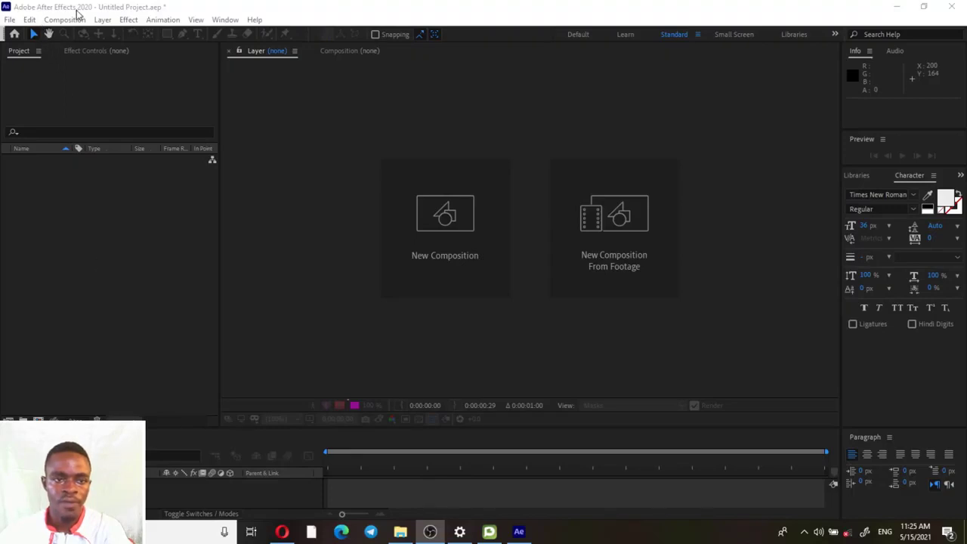
Import the "Plotagon walking Scene" video from the Plotagon greenscreen folder as footage.
{"action": "left_click", "coordinate": [71, 239]}
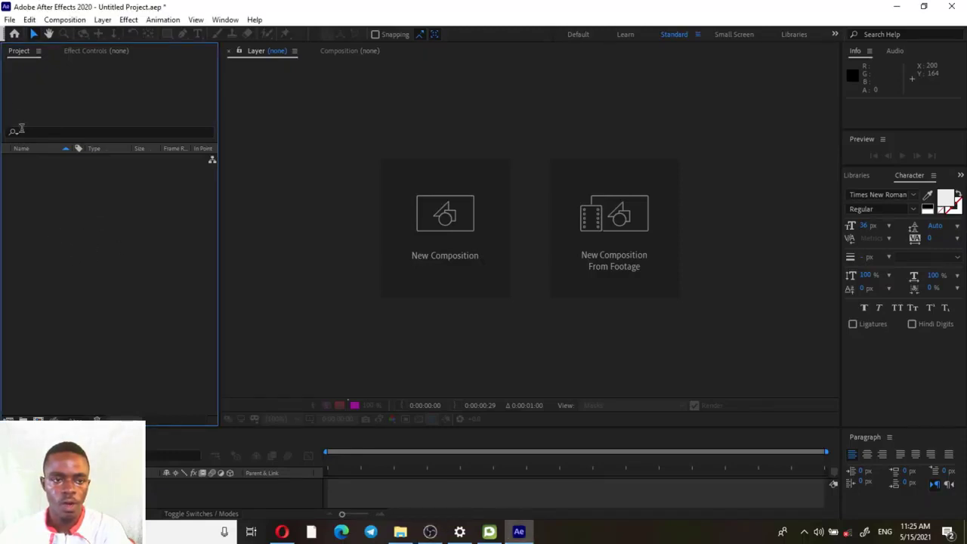
{"action": "left_click", "coordinate": [10, 20]}
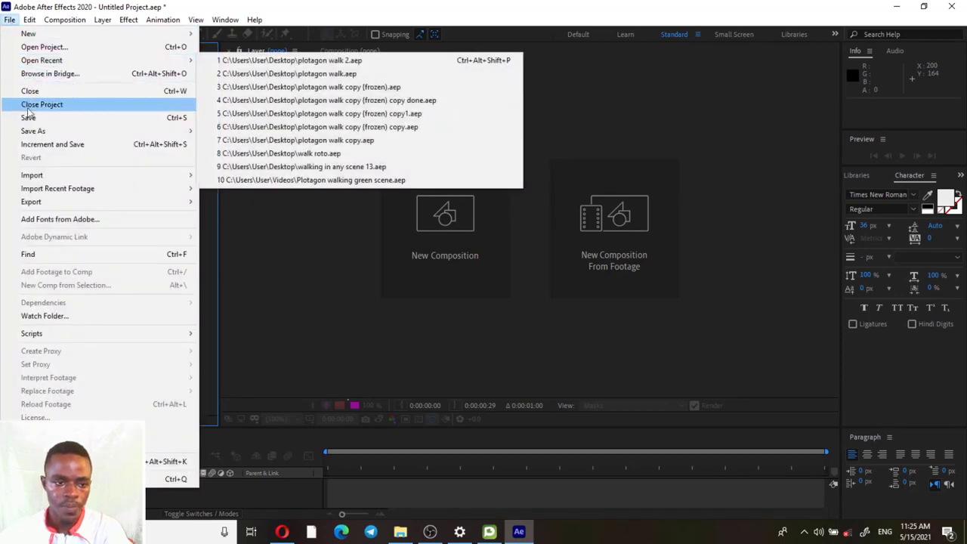
{"action": "mouse_move", "coordinate": [106, 179]}
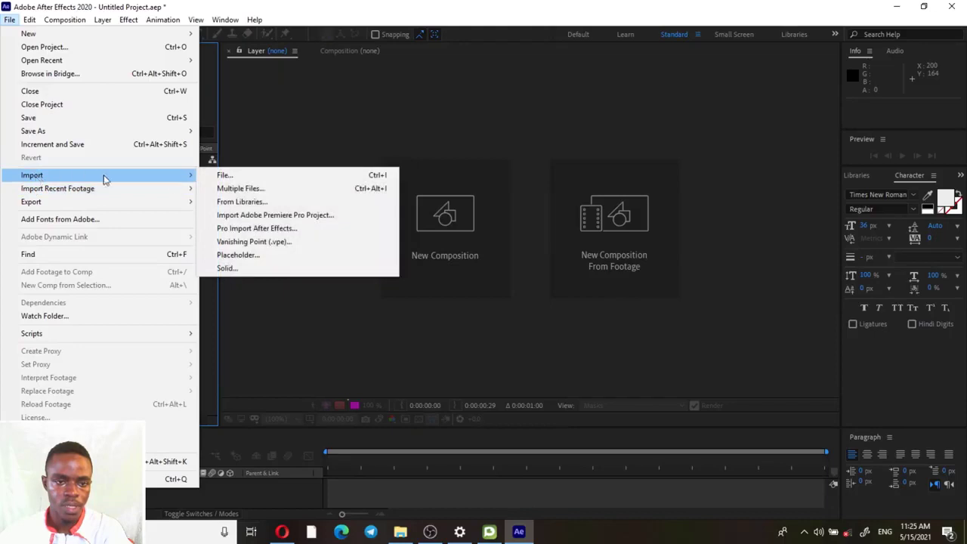
{"action": "left_click", "coordinate": [244, 176]}
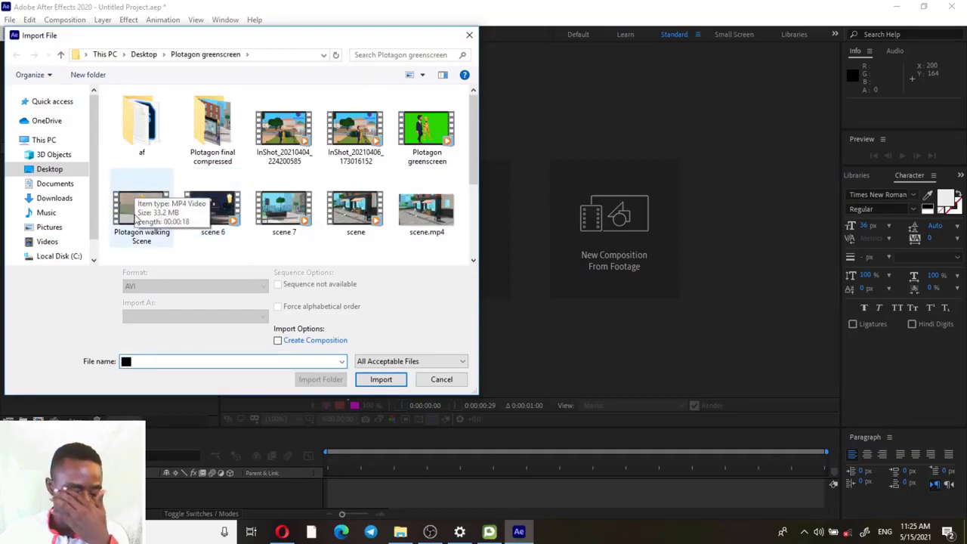
{"action": "left_click", "coordinate": [137, 218]}
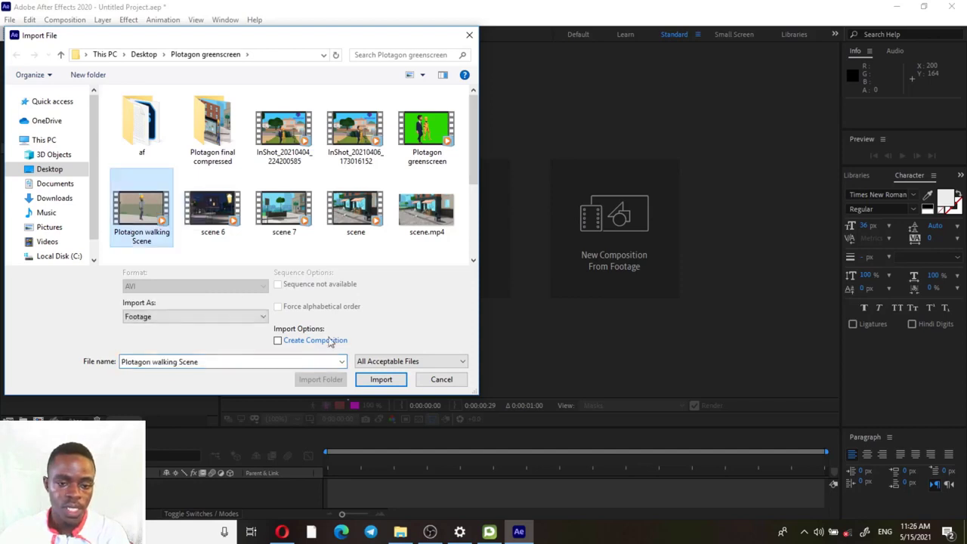
{"action": "left_click", "coordinate": [380, 379]}
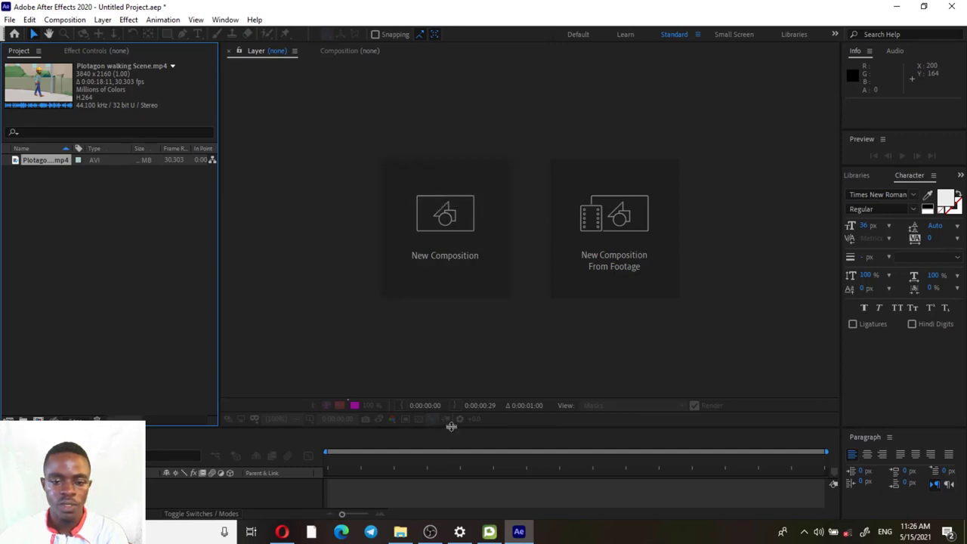
Create a composition from the Plotagon walking Scene footage in the timeline, and enlarge the preview area.
{"action": "left_click_drag", "start_coordinate": [451, 426], "coordinate": [451, 328]}
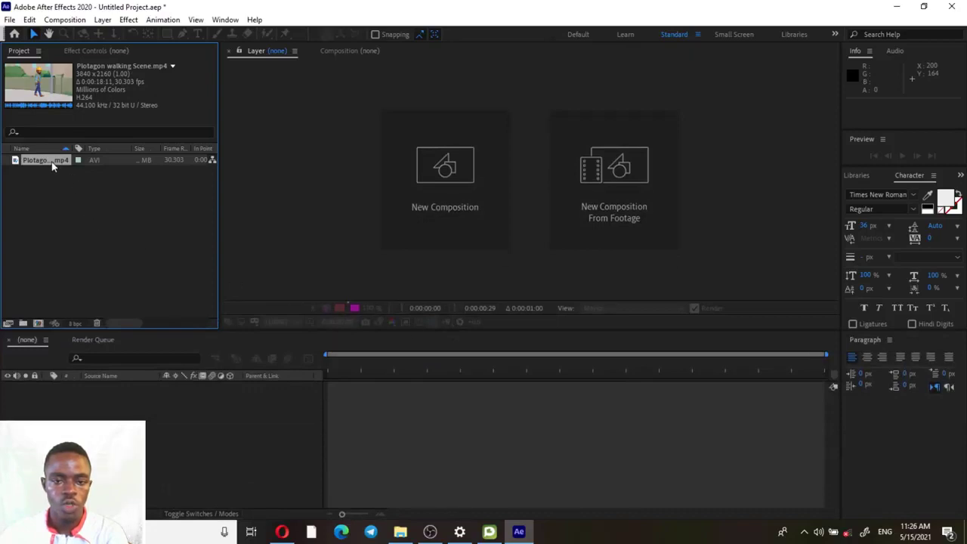
{"action": "left_click_drag", "start_coordinate": [51, 164], "coordinate": [261, 467]}
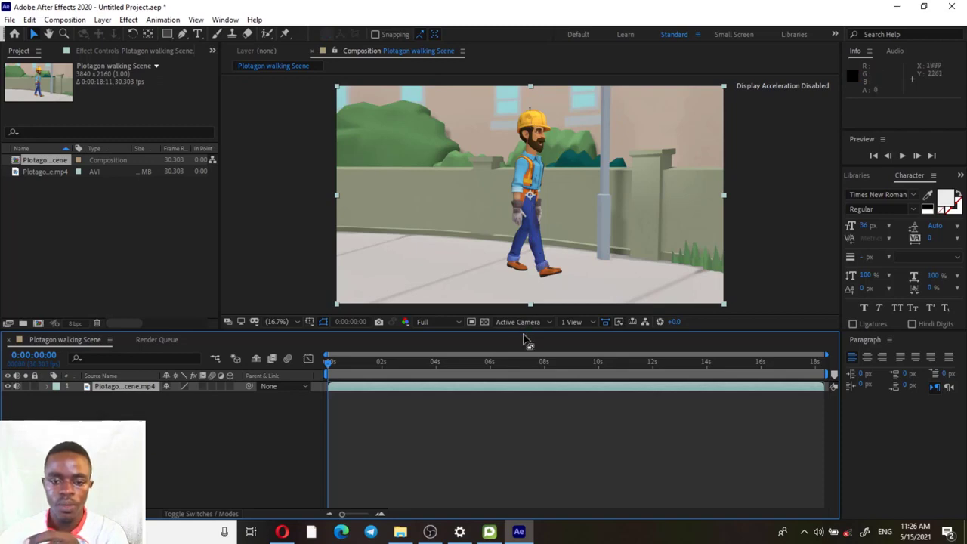
{"action": "left_click_drag", "start_coordinate": [526, 336], "coordinate": [531, 427]}
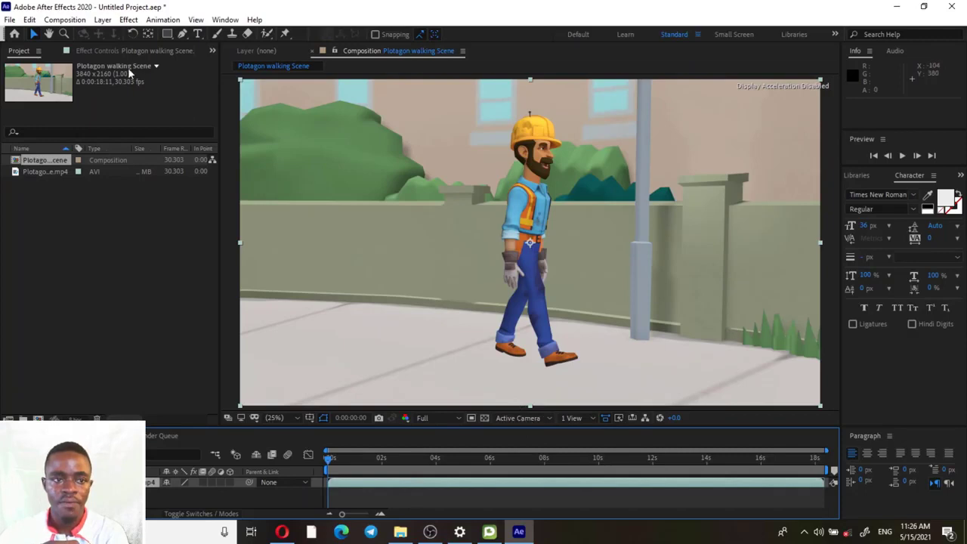
Open the Plotagon walking Scene layer for rotoscoping with the Roto Brush tool and adjust the brush size to a small tip.
{"action": "left_click", "coordinate": [266, 34]}
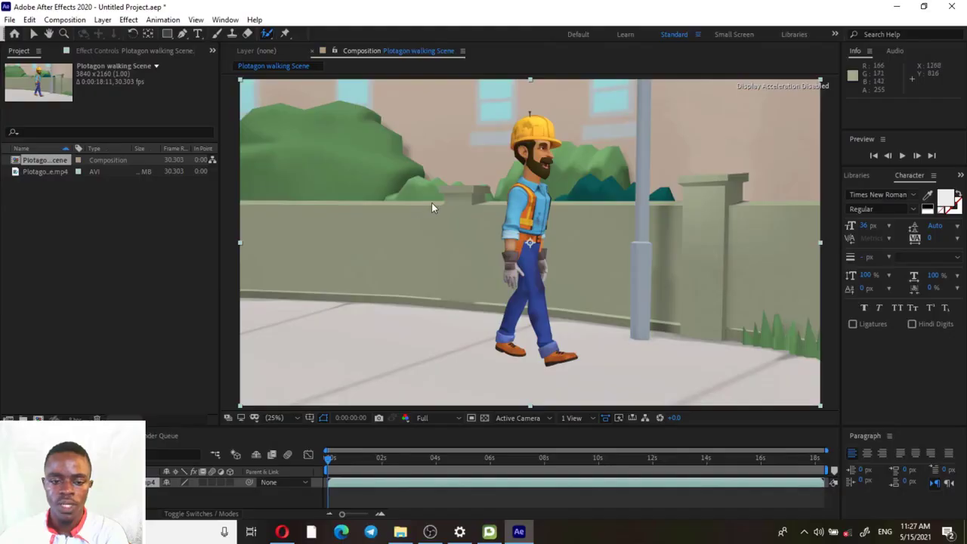
{"action": "double_click", "coordinate": [450, 163]}
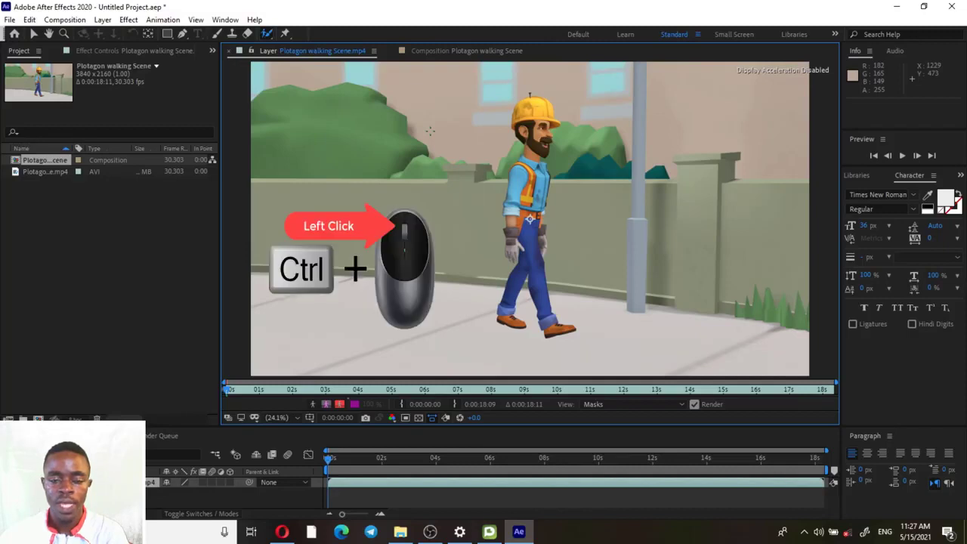
{"action": "left_click_drag", "start_coordinate": [430, 131], "coordinate": [463, 133]}
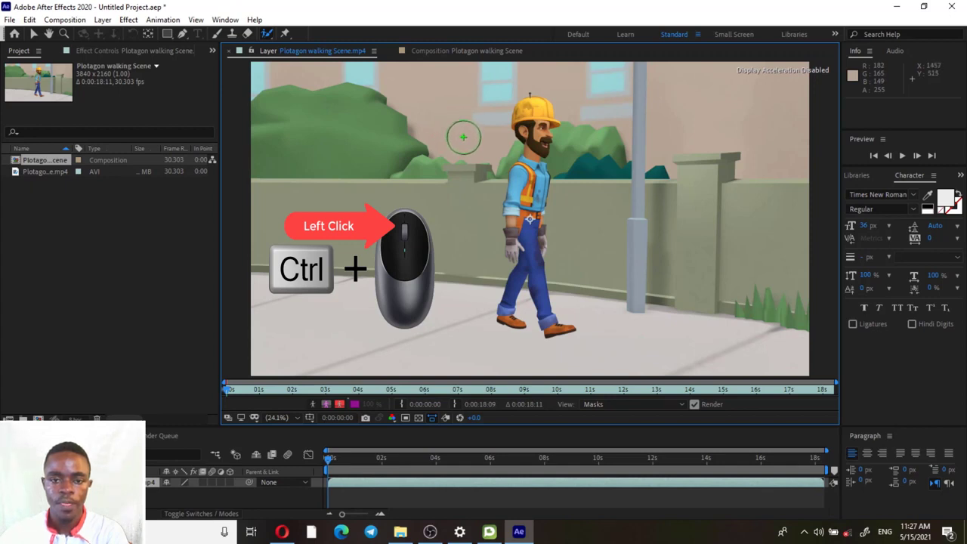
{"action": "left_click_drag", "start_coordinate": [464, 137], "coordinate": [440, 137]}
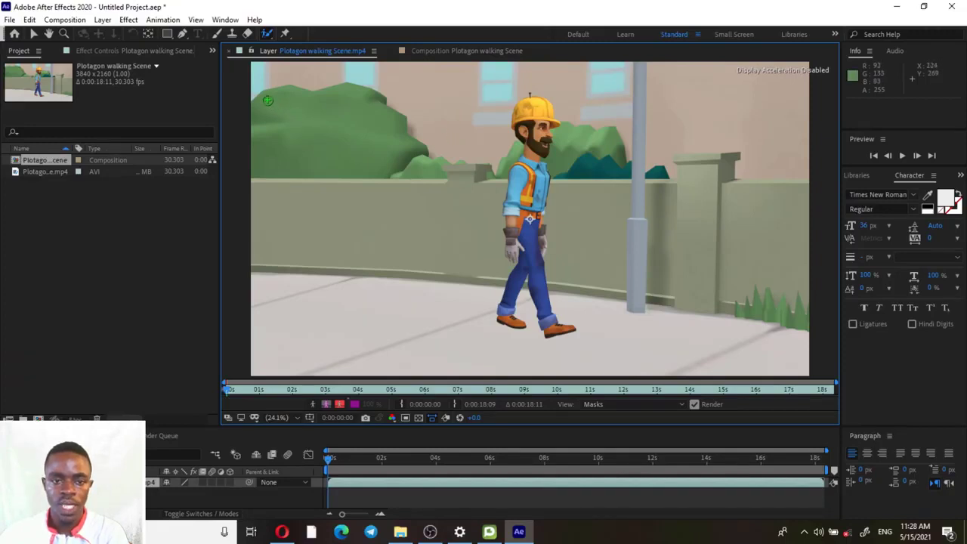
Select the large green bush with the Roto Brush, then subtract the windows and wall above it from the selection.
{"action": "mouse_move", "coordinate": [269, 101]}
{"action": "left_mouse_down"}
{"action": "mouse_move", "coordinate": [345, 114]}
{"action": "mouse_move", "coordinate": [383, 149]}
{"action": "left_mouse_up"}
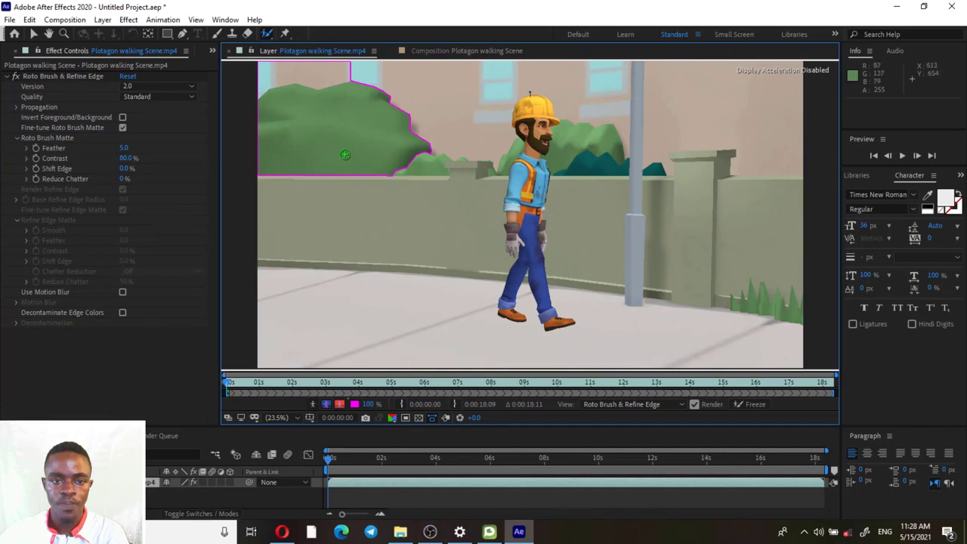
{"action": "scroll", "coordinate": [302, 129], "scroll_direction": "up", "scroll_amount": 2}
{"action": "mouse_move", "coordinate": [304, 131]}
{"action": "left_mouse_down"}
{"action": "mouse_move", "coordinate": [525, 275]}
{"action": "mouse_move", "coordinate": [669, 344]}
{"action": "left_mouse_up"}
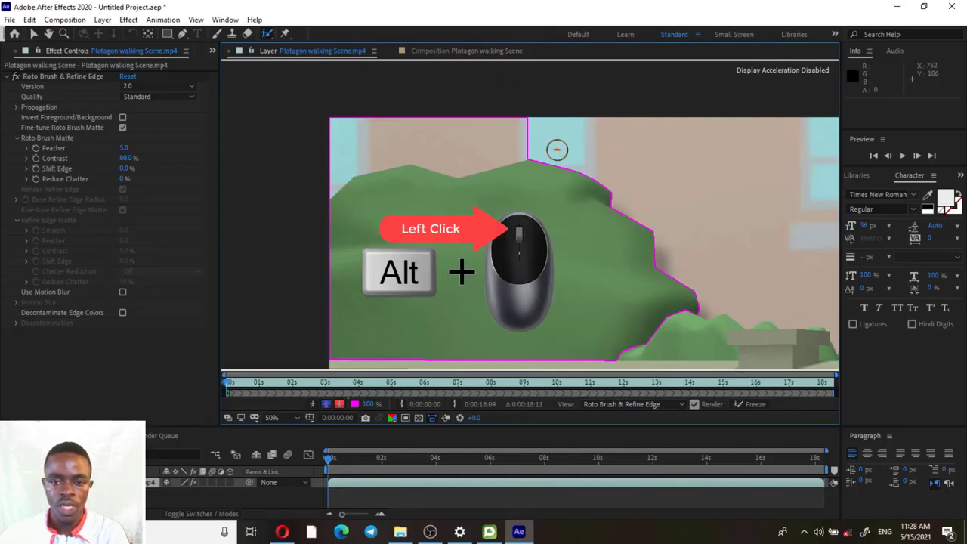
{"action": "left_click_drag", "start_coordinate": [557, 143], "coordinate": [320, 141]}
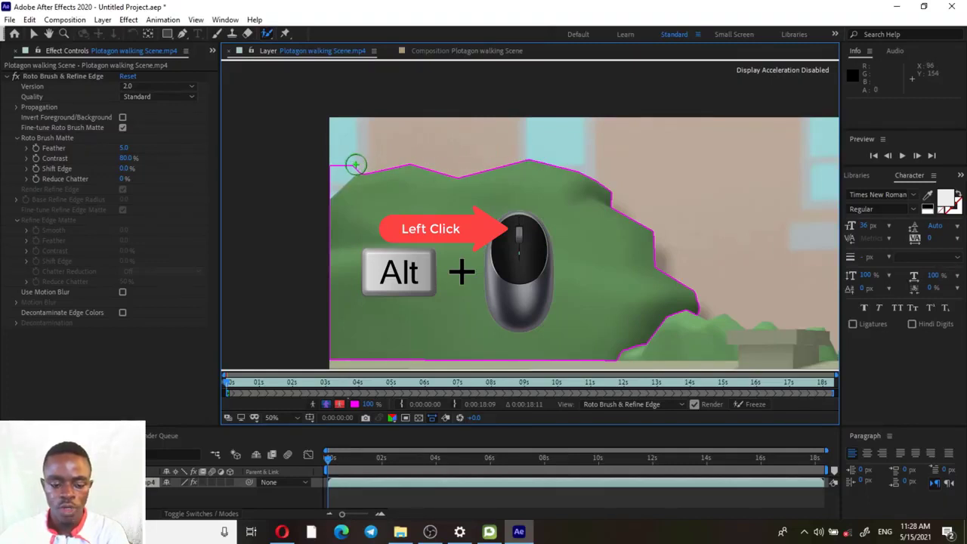
{"action": "left_click_drag", "start_coordinate": [357, 152], "coordinate": [342, 167], "text": "alt"}
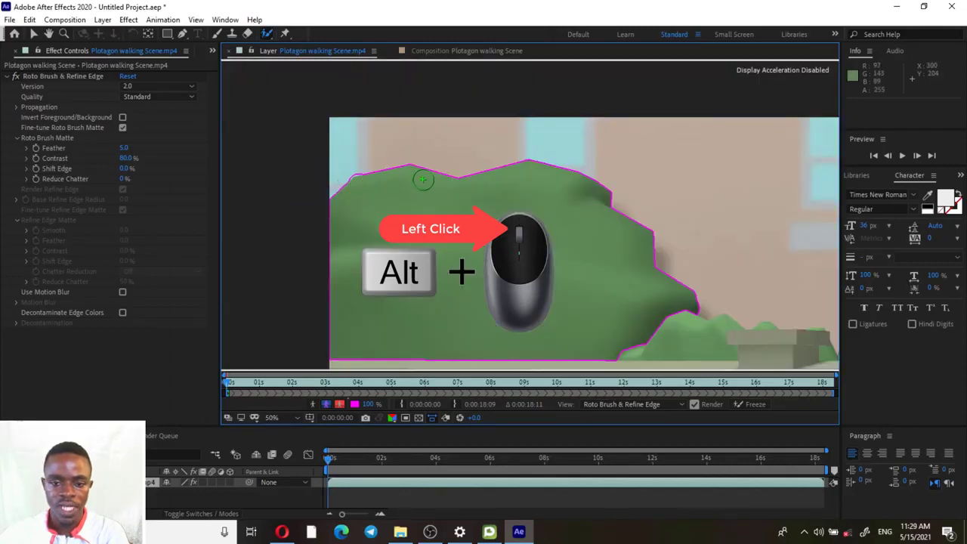
Fit the whole frame in the view and shorten the bush's Roto Brush span to end at about 3 seconds.
{"action": "key", "text": "comma"}
{"action": "left_click_drag", "start_coordinate": [501, 237], "coordinate": [371, 154]}
{"action": "mouse_move", "coordinate": [465, 194]}
{"action": "left_mouse_down"}
{"action": "mouse_move", "coordinate": [393, 188]}
{"action": "mouse_move", "coordinate": [512, 188]}
{"action": "mouse_move", "coordinate": [509, 180]}
{"action": "mouse_move", "coordinate": [380, 171]}
{"action": "mouse_move", "coordinate": [453, 171]}
{"action": "mouse_move", "coordinate": [419, 173]}
{"action": "left_mouse_up"}
{"action": "scroll", "coordinate": [458, 199], "scroll_direction": "down", "scroll_amount": 3}
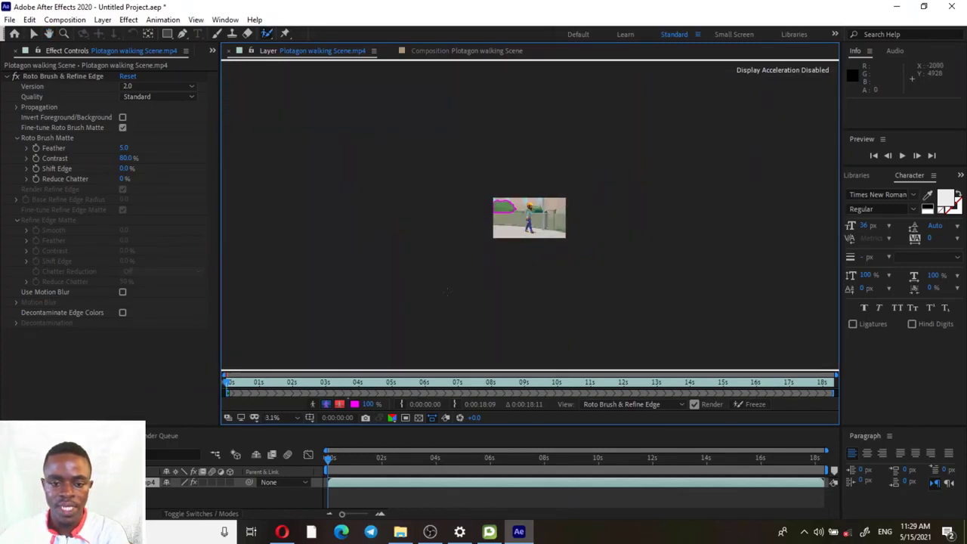
{"action": "left_click", "coordinate": [297, 420]}
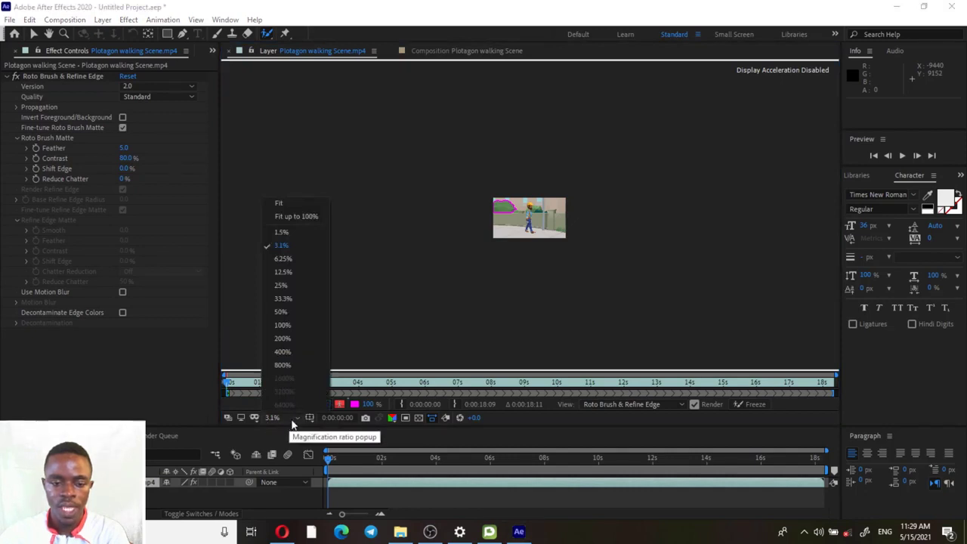
{"action": "left_click", "coordinate": [295, 218]}
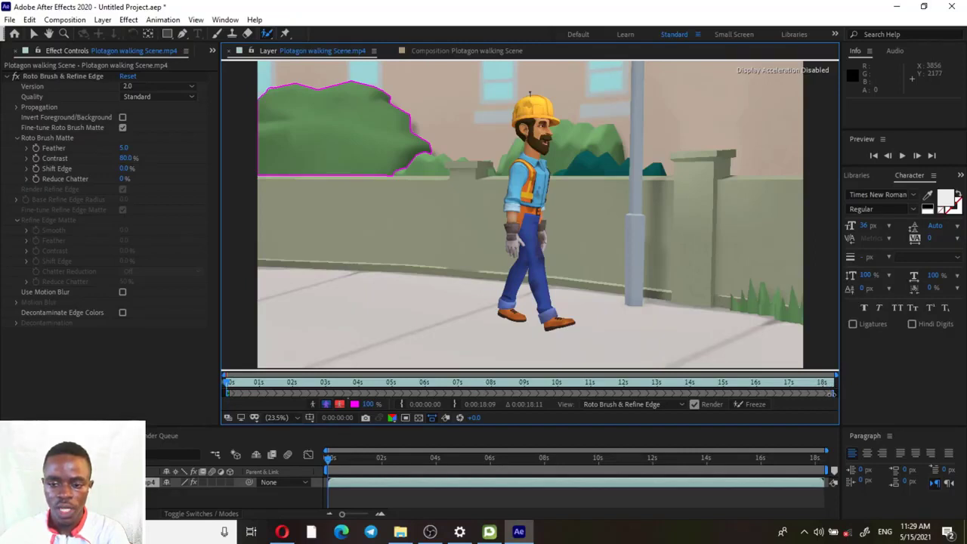
{"action": "left_click_drag", "start_coordinate": [823, 393], "coordinate": [363, 391]}
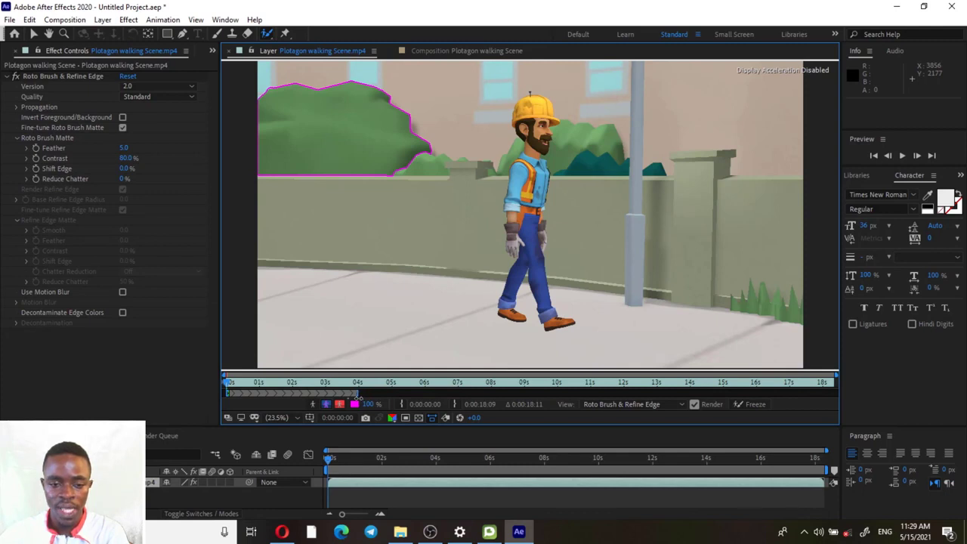
{"action": "left_click_drag", "start_coordinate": [358, 392], "coordinate": [330, 392]}
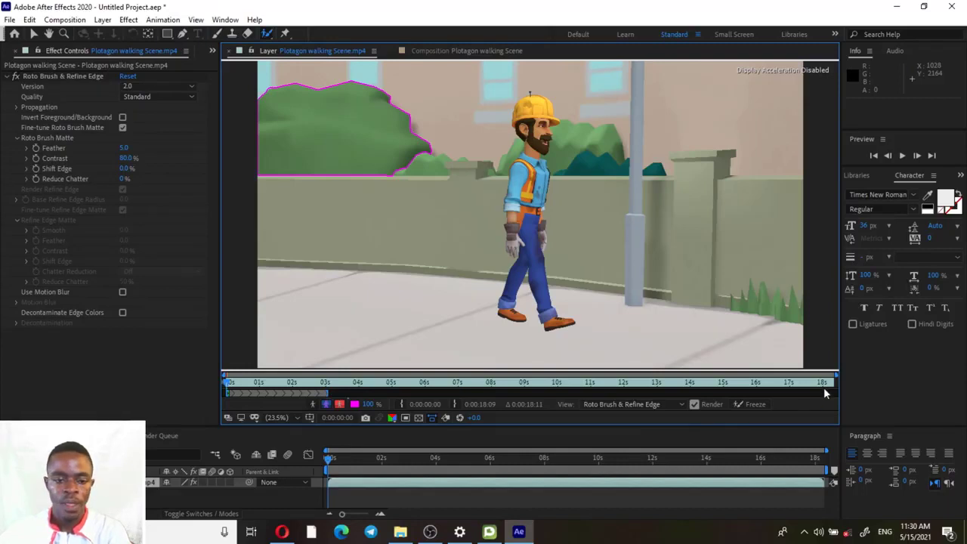
Compare the bush selection in the alpha, alpha boundary and alpha overlay views, returning to the boundary outline.
{"action": "left_click", "coordinate": [314, 408]}
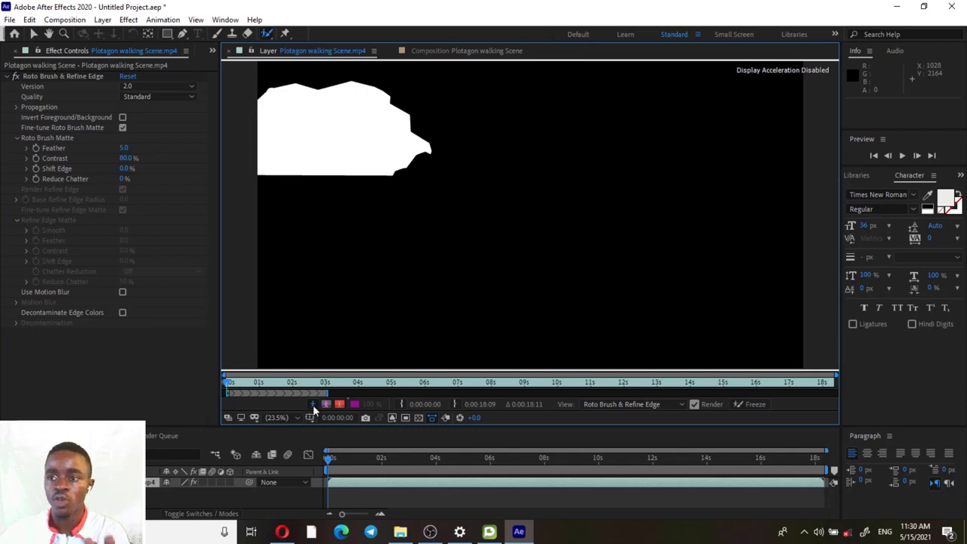
{"action": "left_click", "coordinate": [315, 406]}
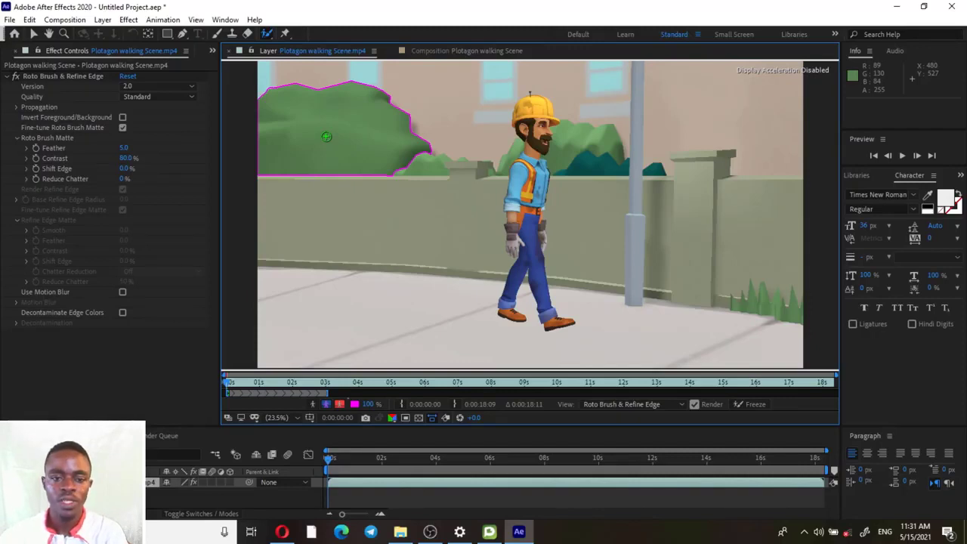
{"action": "left_click", "coordinate": [313, 404]}
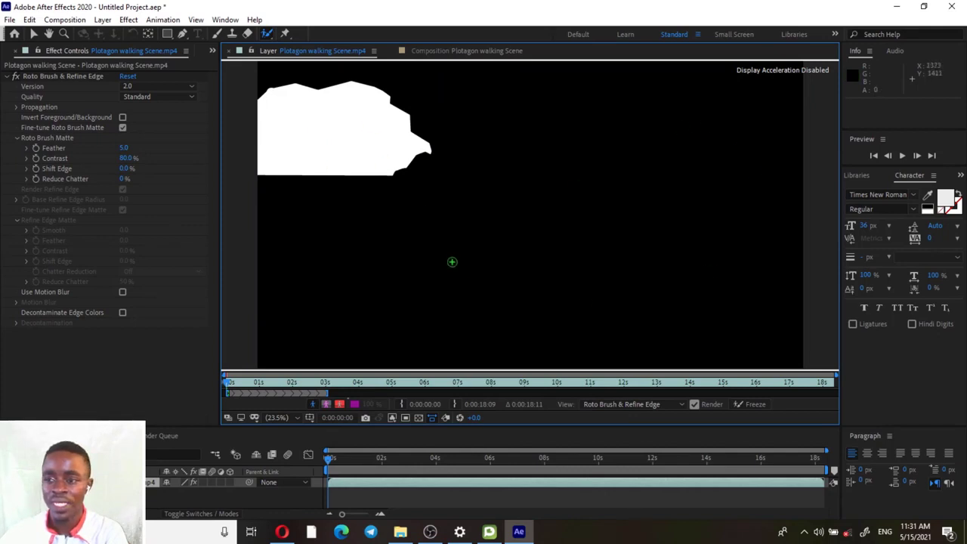
{"action": "left_click", "coordinate": [327, 405]}
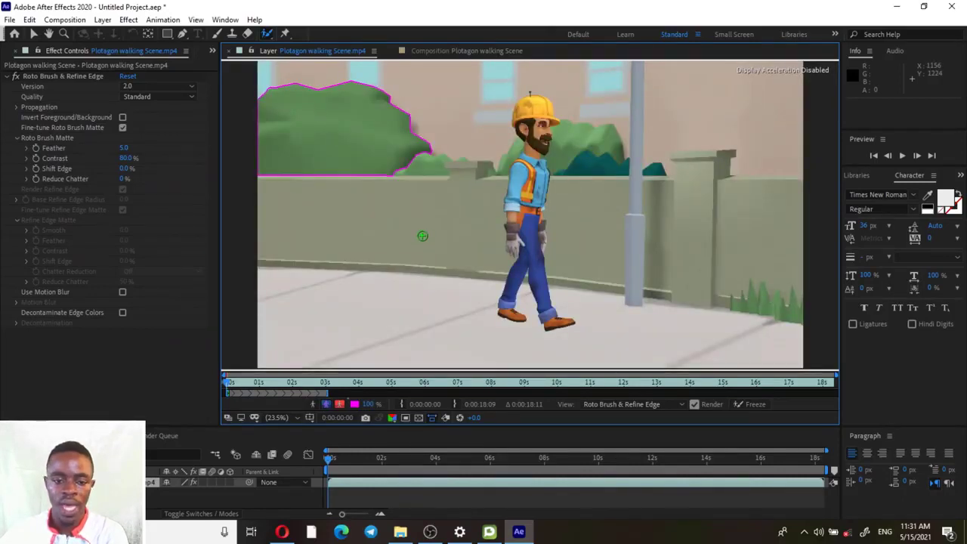
{"action": "left_click", "coordinate": [339, 404]}
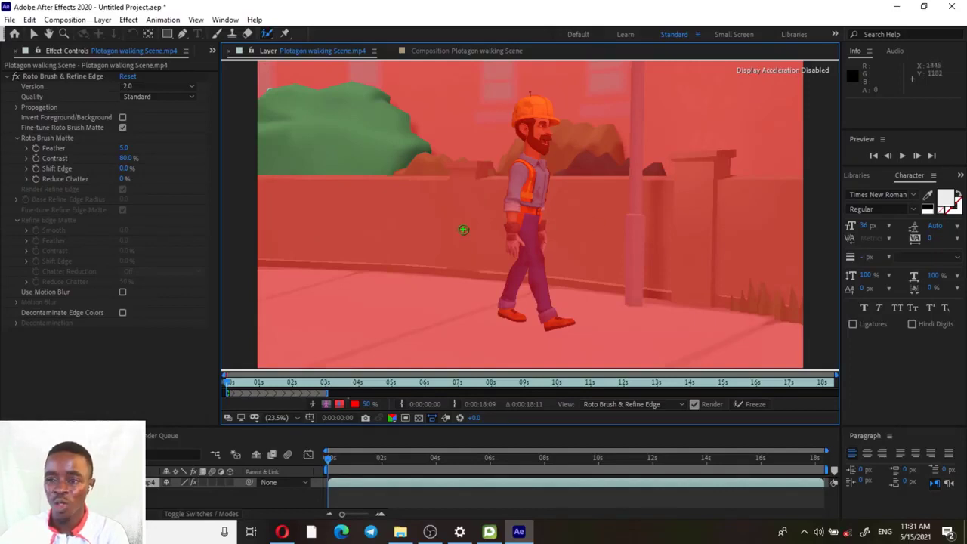
{"action": "left_click", "coordinate": [340, 403]}
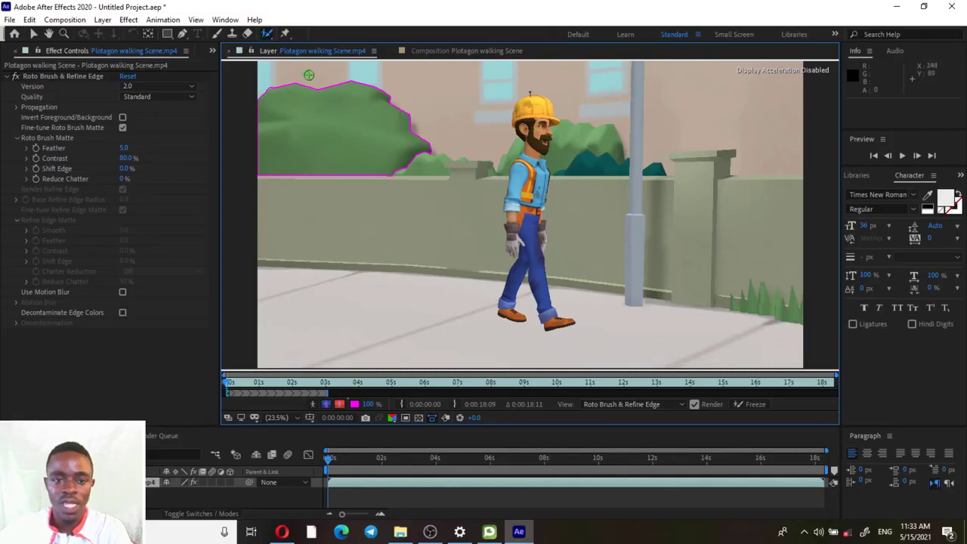
Remove the entire bush selection with subtracting Roto Brush strokes, using a larger brush.
{"action": "mouse_move", "coordinate": [365, 224]}
{"action": "left_mouse_down"}
{"action": "mouse_move", "coordinate": [405, 132]}
{"action": "mouse_move", "coordinate": [393, 105]}
{"action": "mouse_move", "coordinate": [353, 87]}
{"action": "mouse_move", "coordinate": [288, 84]}
{"action": "mouse_move", "coordinate": [265, 152]}
{"action": "mouse_move", "coordinate": [283, 186]}
{"action": "left_mouse_up"}
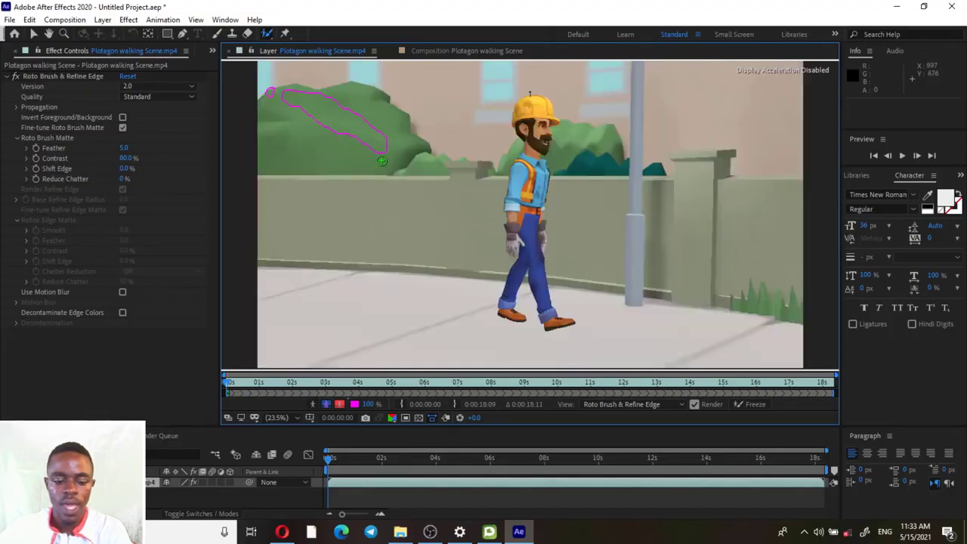
{"action": "mouse_move", "coordinate": [373, 178]}
{"action": "left_mouse_down", "text": "ctrl"}
{"action": "mouse_move", "coordinate": [437, 178]}
{"action": "mouse_move", "coordinate": [287, 107]}
{"action": "left_mouse_up", "text": "ctrl"}
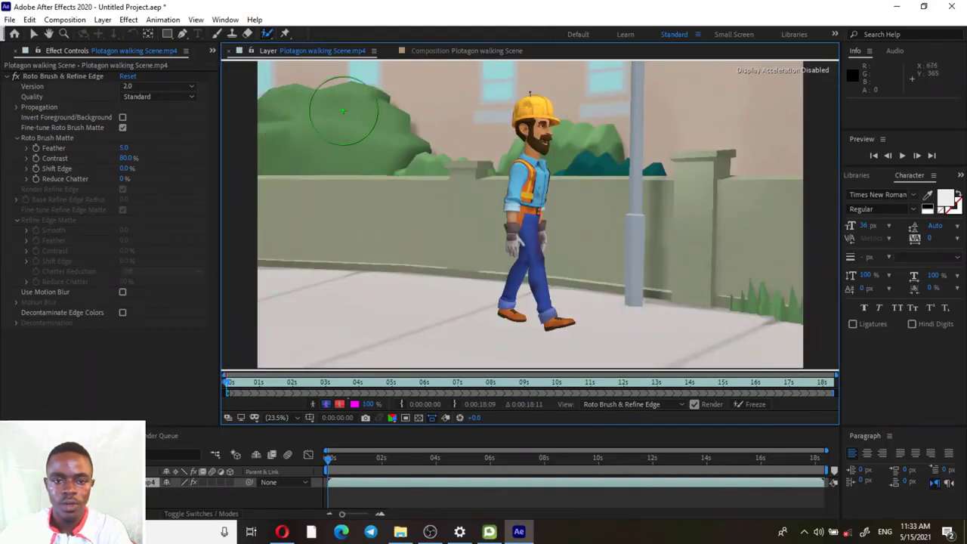
{"action": "left_click_drag", "start_coordinate": [488, 235], "coordinate": [492, 231], "text": "alt"}
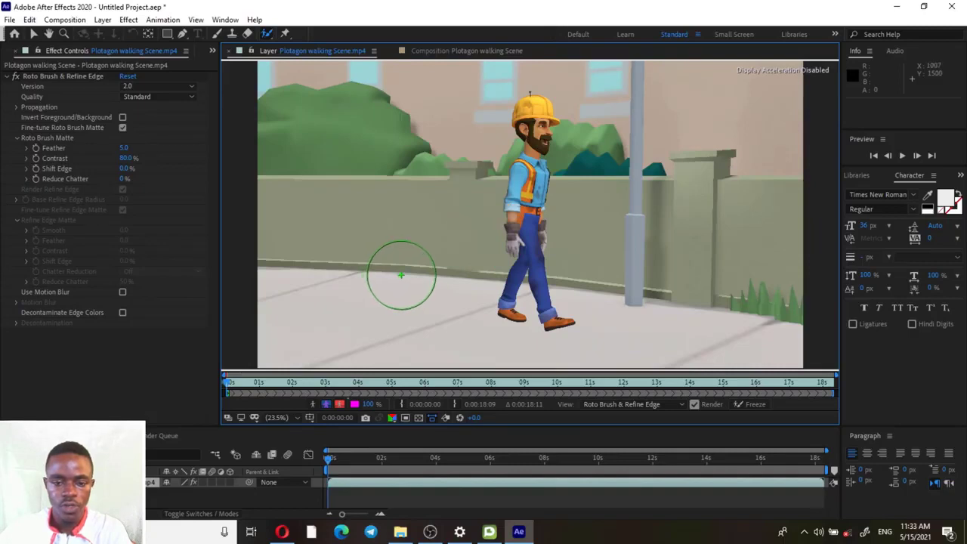
Reduce the brush size and paint a Roto Brush foreground stroke down the Builder from the helmet to the rear shoe.
{"action": "left_click_drag", "start_coordinate": [401, 275], "coordinate": [356, 275], "text": "ctrl"}
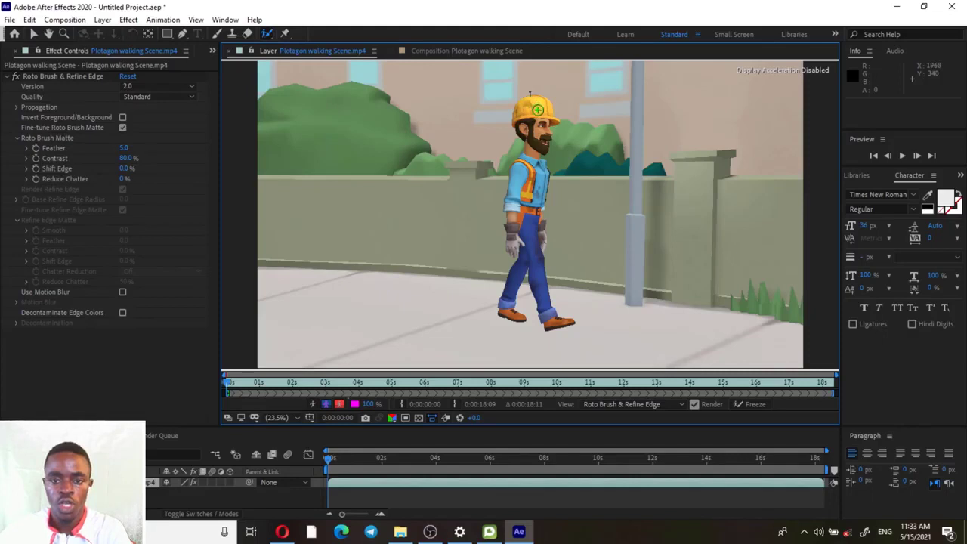
{"action": "left_click_drag", "start_coordinate": [531, 96], "coordinate": [516, 278]}
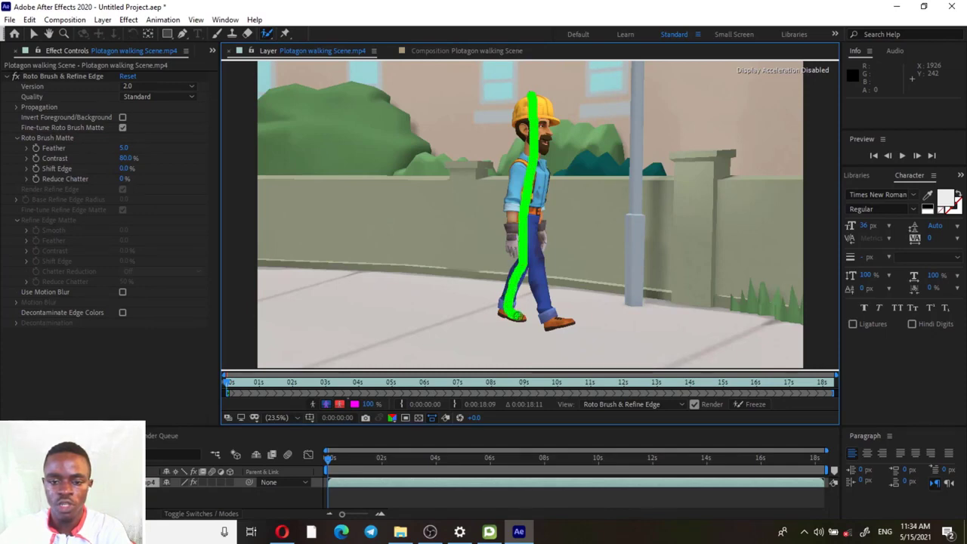
{"action": "left_click_drag", "start_coordinate": [517, 316], "coordinate": [518, 316]}
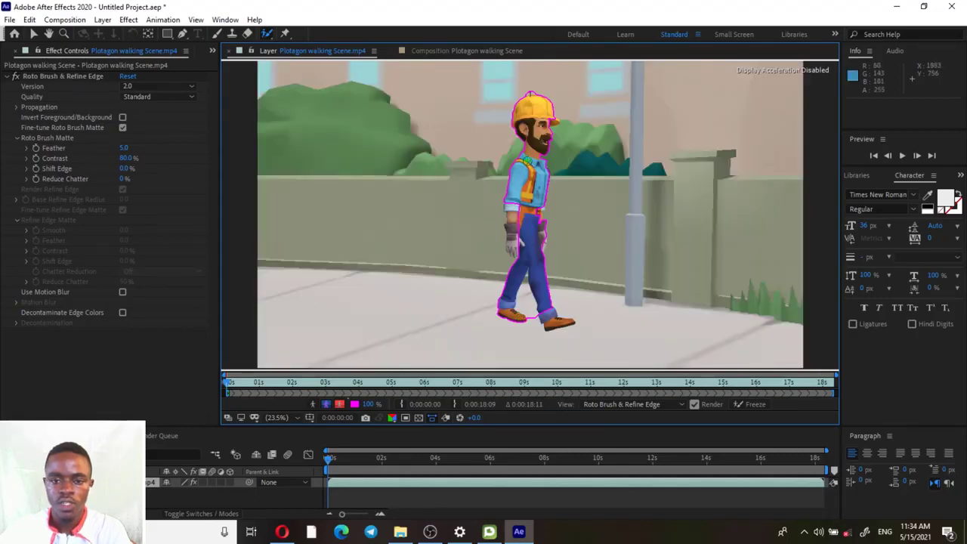
Subtract the background on both sides of the small pin on top of the Builder's helmet from the selection.
{"action": "scroll", "coordinate": [529, 91], "scroll_direction": "up", "scroll_amount": 1}
{"action": "scroll", "coordinate": [529, 90], "scroll_direction": "up", "scroll_amount": 2}
{"action": "key", "text": "space"}
{"action": "left_click_drag", "start_coordinate": [528, 91], "coordinate": [524, 289]}
{"action": "scroll", "coordinate": [524, 217], "scroll_direction": "up", "scroll_amount": 2}
{"action": "key", "text": "space"}
{"action": "left_click_drag", "start_coordinate": [518, 159], "coordinate": [516, 233]}
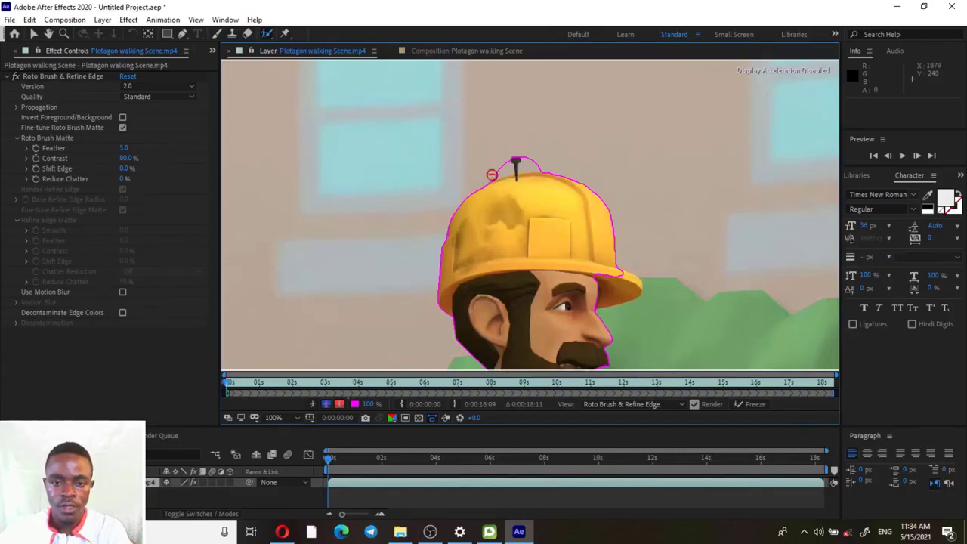
{"action": "left_click_drag", "start_coordinate": [486, 178], "coordinate": [503, 164]}
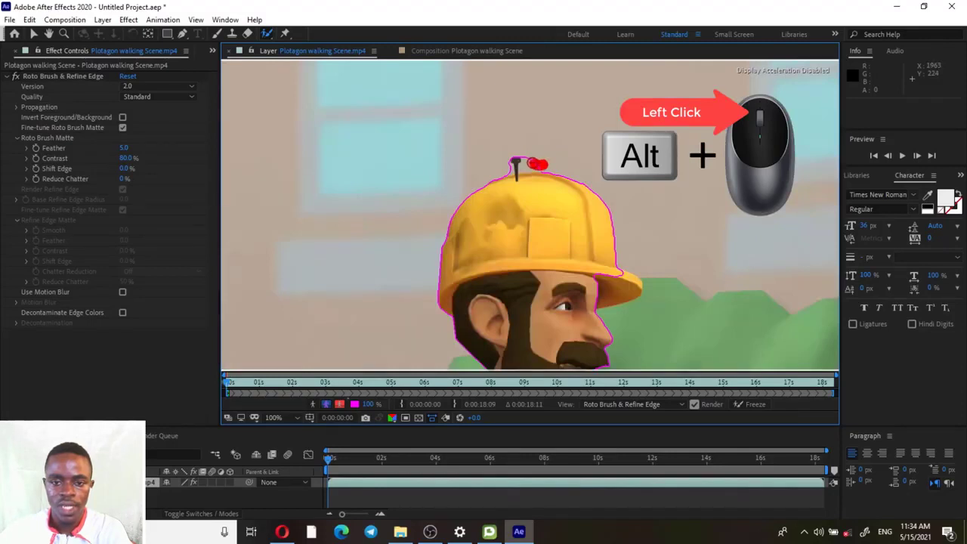
{"action": "left_click_drag", "start_coordinate": [524, 155], "coordinate": [524, 154]}
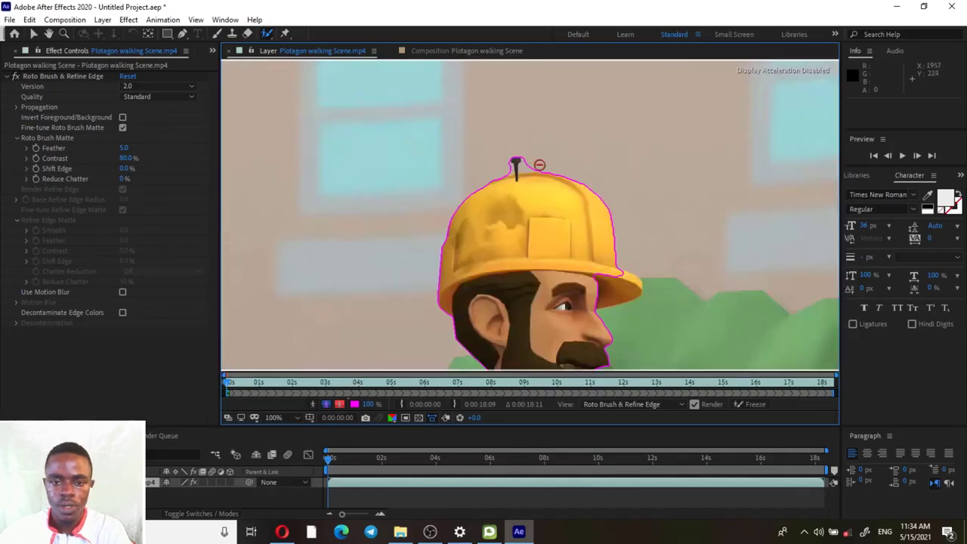
{"action": "left_click_drag", "start_coordinate": [532, 165], "coordinate": [535, 165]}
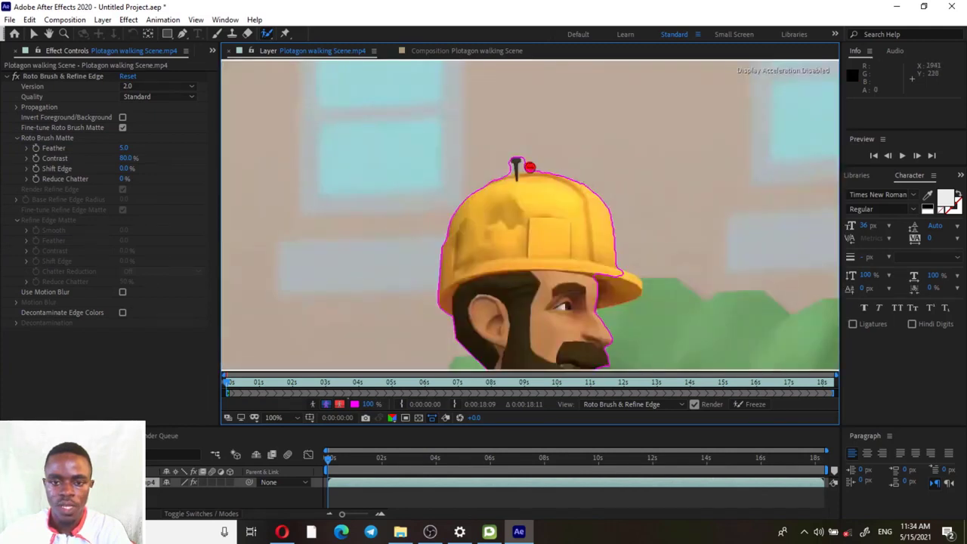
{"action": "left_click_drag", "start_coordinate": [516, 162], "coordinate": [520, 163]}
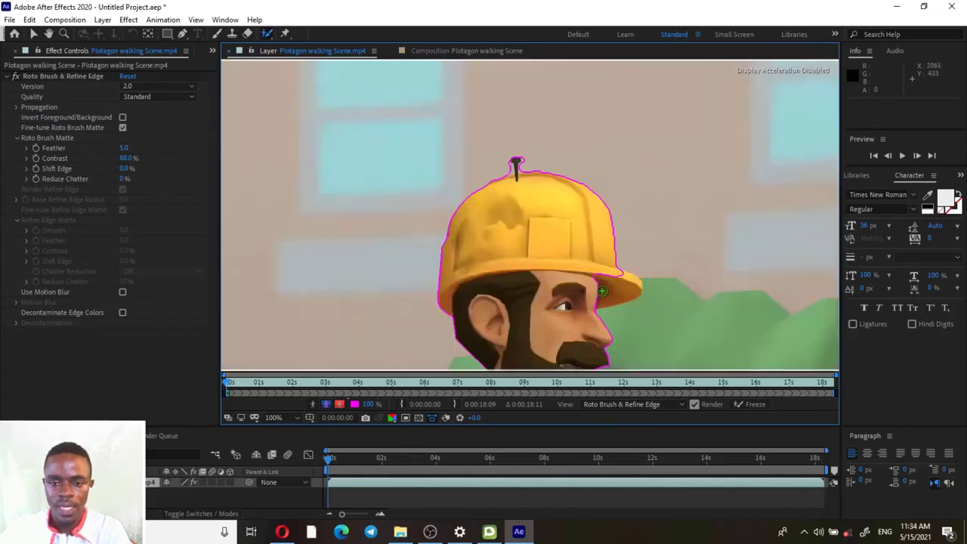
Add the missing front brim of the helmet to the Roto Brush selection and check the head in the alpha view.
{"action": "left_click_drag", "start_coordinate": [602, 293], "coordinate": [525, 213]}
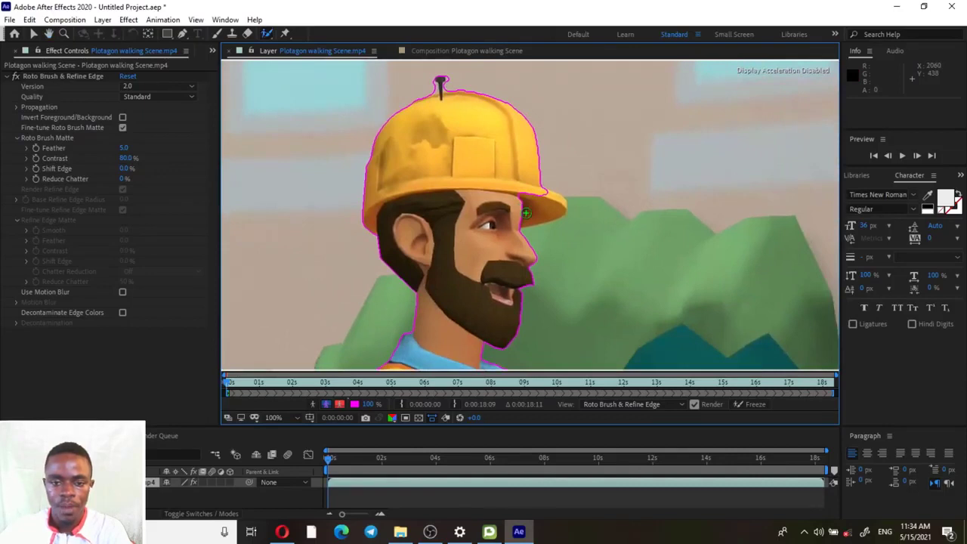
{"action": "left_click", "coordinate": [314, 405]}
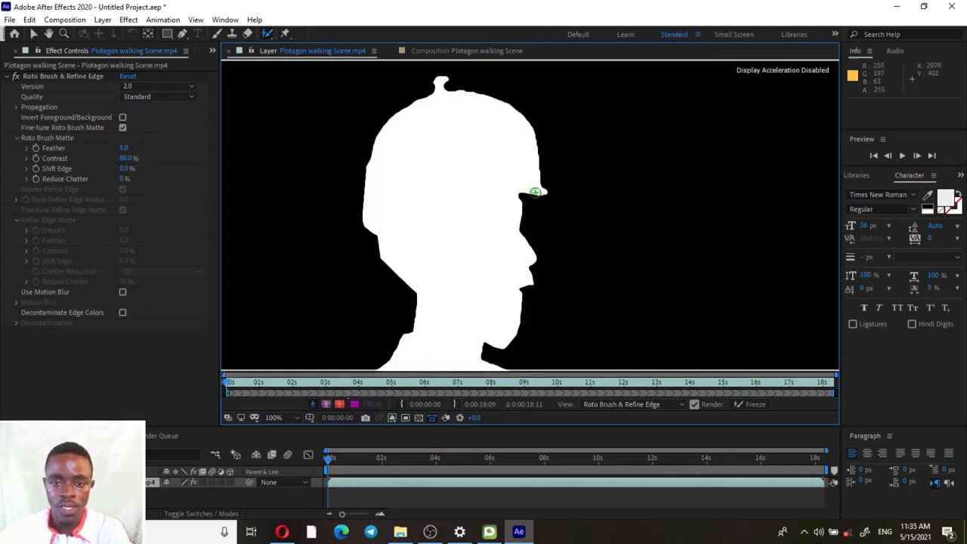
{"action": "left_click", "coordinate": [326, 404]}
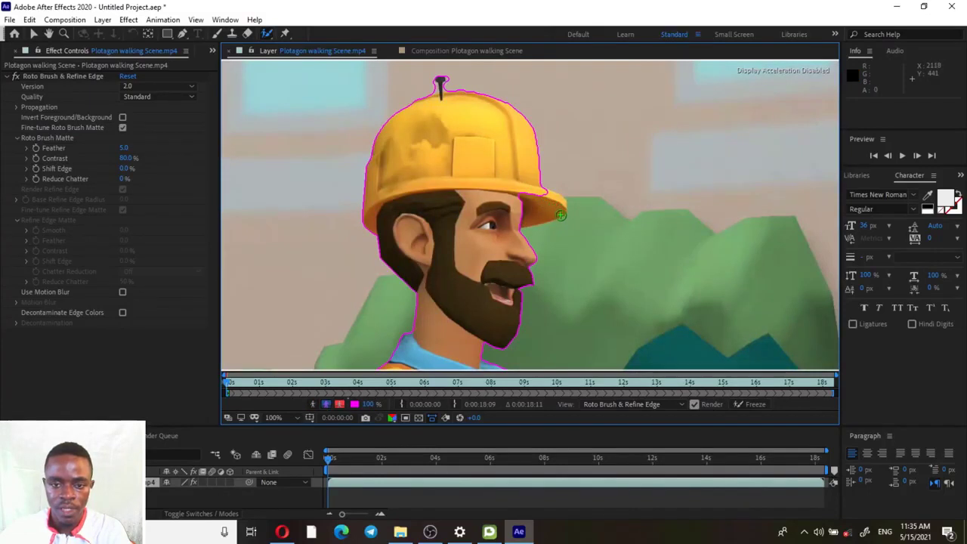
{"action": "mouse_move", "coordinate": [520, 175]}
{"action": "left_mouse_down"}
{"action": "mouse_move", "coordinate": [520, 162]}
{"action": "mouse_move", "coordinate": [535, 194]}
{"action": "mouse_move", "coordinate": [559, 208]}
{"action": "mouse_move", "coordinate": [518, 227]}
{"action": "left_mouse_up"}
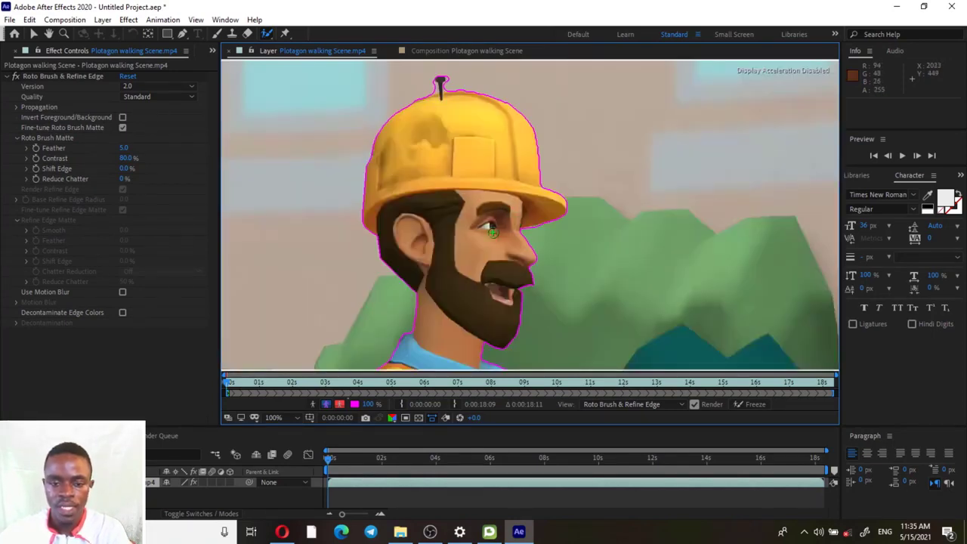
{"action": "left_click", "coordinate": [313, 404]}
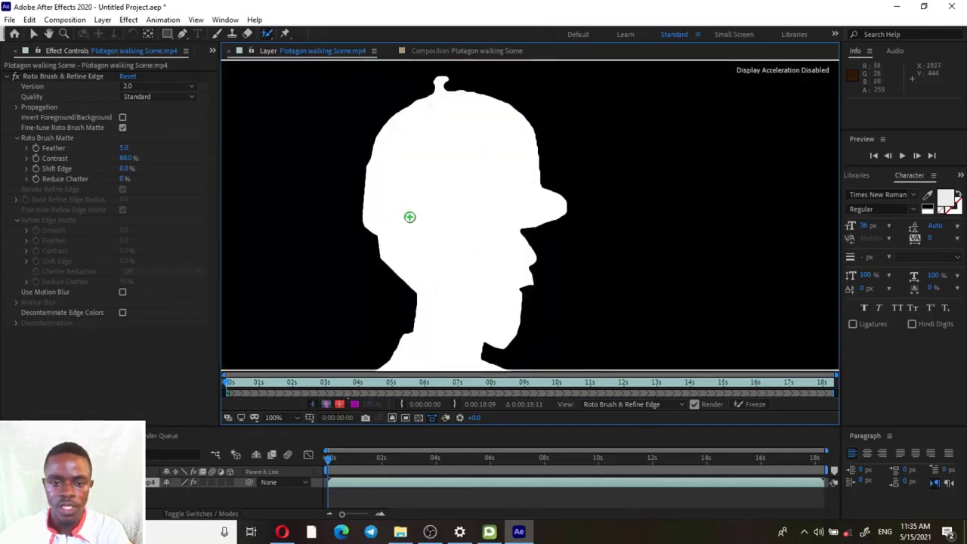
Touch up the rear shoulder's edge with the Roto Brush and subtract the green bush behind the Builder's neck and back.
{"action": "left_click", "coordinate": [328, 405]}
{"action": "left_click_drag", "start_coordinate": [405, 309], "coordinate": [434, 194]}
{"action": "mouse_move", "coordinate": [474, 277]}
{"action": "left_mouse_down"}
{"action": "mouse_move", "coordinate": [476, 185]}
{"action": "mouse_move", "coordinate": [489, 174]}
{"action": "left_mouse_up"}
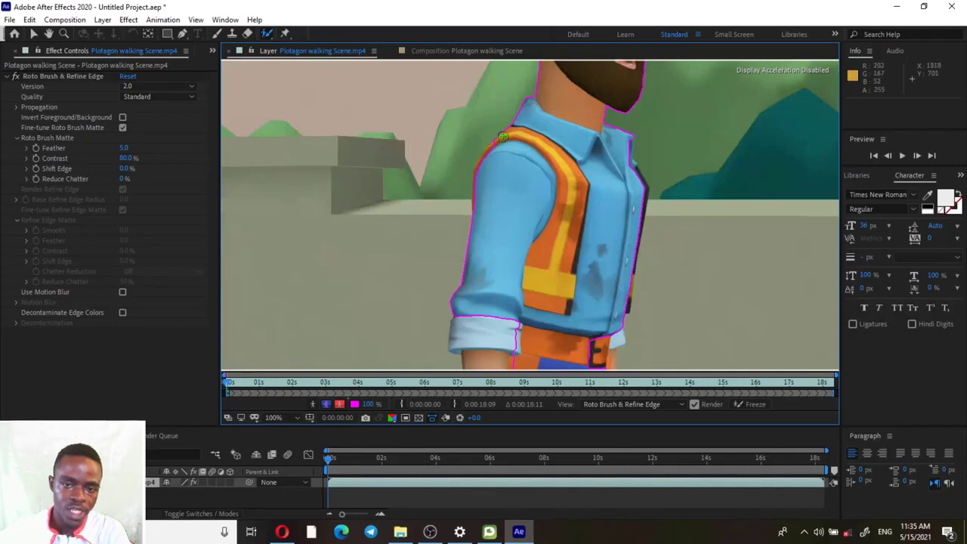
{"action": "left_click_drag", "start_coordinate": [482, 165], "coordinate": [476, 207]}
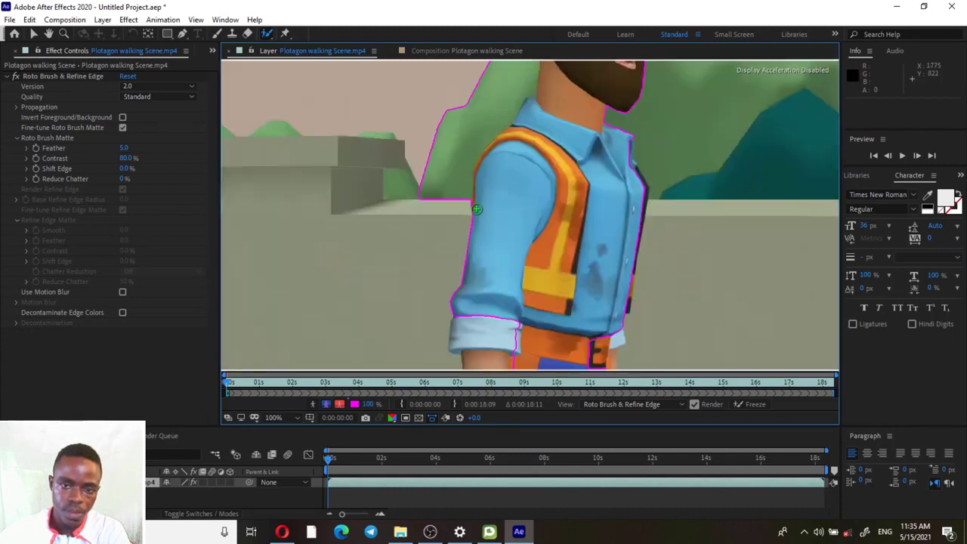
{"action": "left_click_drag", "start_coordinate": [471, 175], "coordinate": [483, 280]}
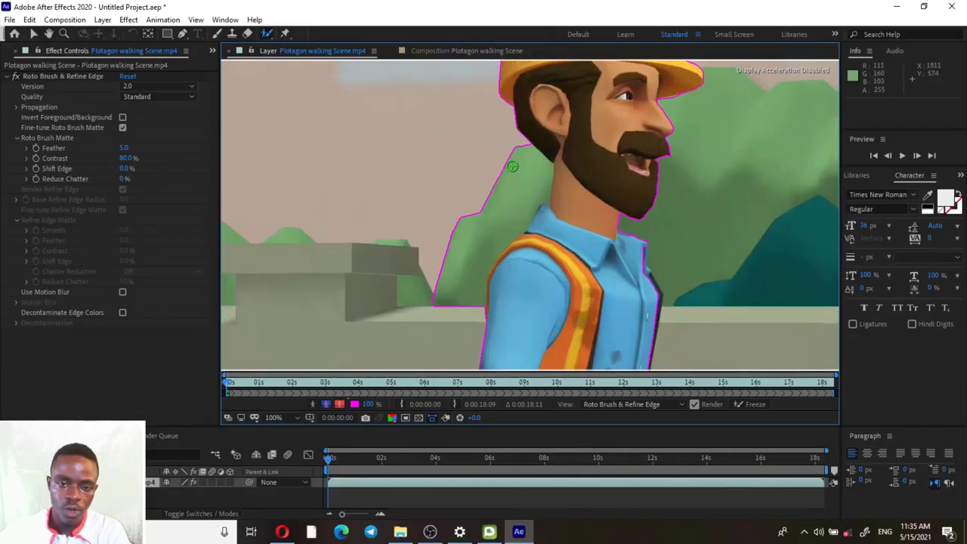
{"action": "mouse_move", "coordinate": [517, 139]}
{"action": "left_mouse_down"}
{"action": "mouse_move", "coordinate": [514, 207]}
{"action": "mouse_move", "coordinate": [473, 318]}
{"action": "left_mouse_up"}
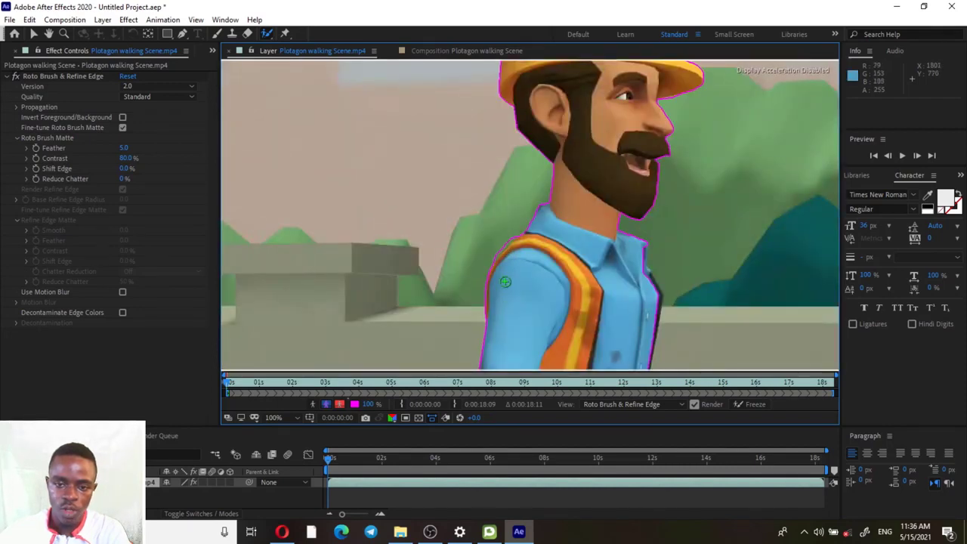
Add the near rolled cuff, forearm and gloved hand to the selection with foreground strokes down the arm.
{"action": "scroll", "coordinate": [512, 261], "scroll_direction": "down", "scroll_amount": 2}
{"action": "left_click_drag", "start_coordinate": [512, 260], "coordinate": [505, 176]}
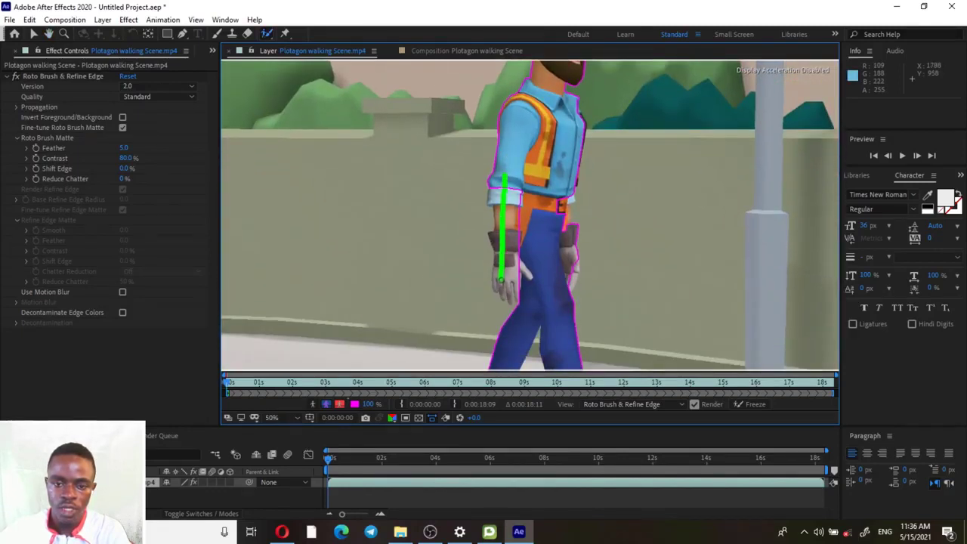
{"action": "left_click_drag", "start_coordinate": [500, 280], "coordinate": [499, 281]}
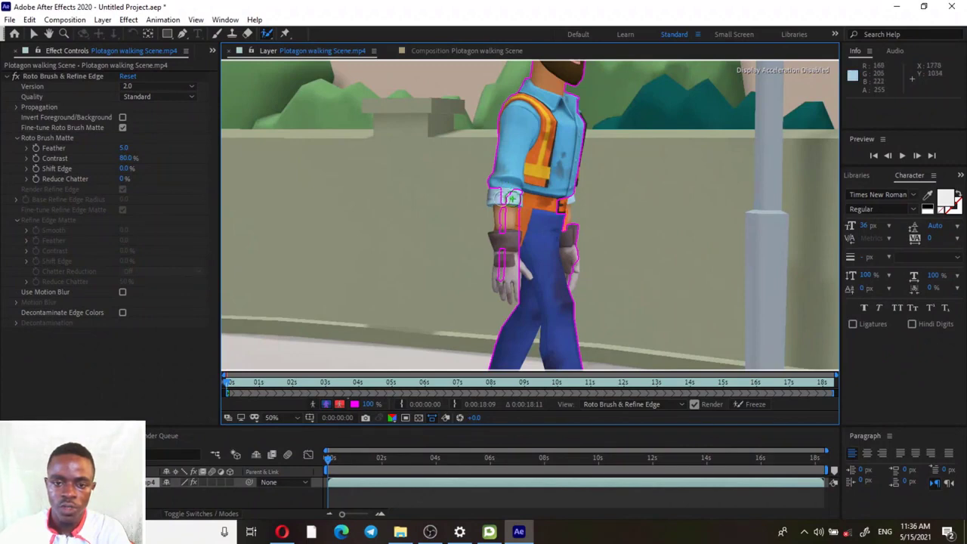
{"action": "left_click_drag", "start_coordinate": [507, 184], "coordinate": [503, 271]}
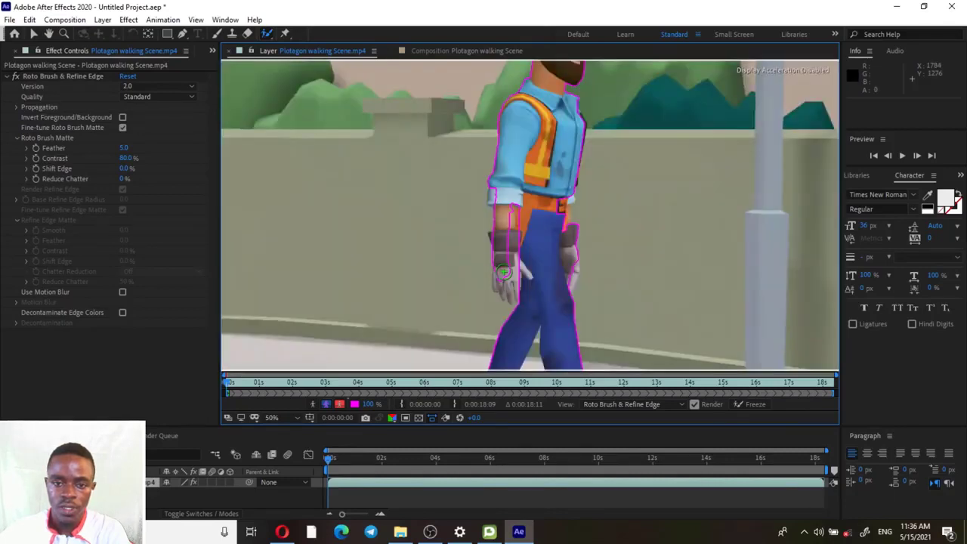
{"action": "left_click_drag", "start_coordinate": [514, 192], "coordinate": [508, 294]}
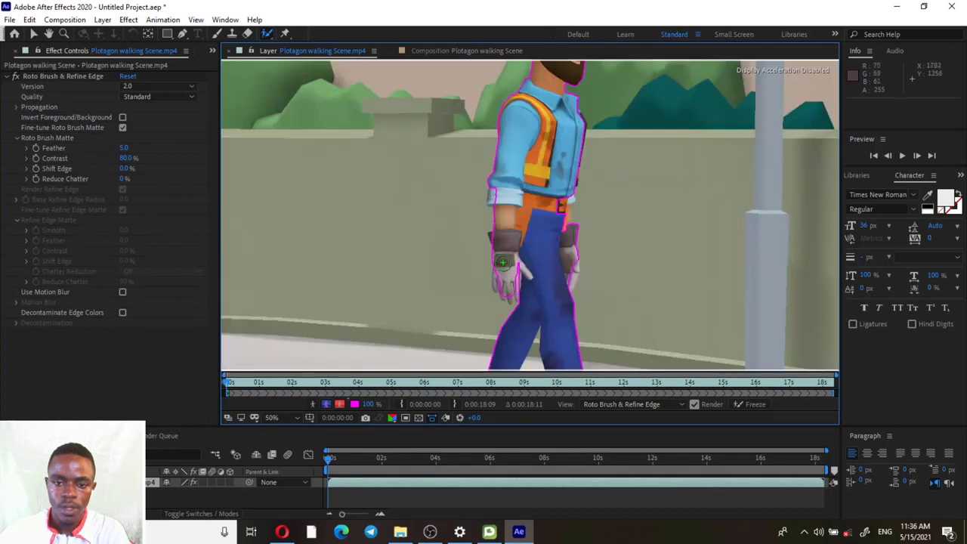
Refine the selection around the near glove's fingers and add the outer edge of the rolled sleeve cuff.
{"action": "scroll", "coordinate": [500, 258], "scroll_direction": "down", "scroll_amount": 3}
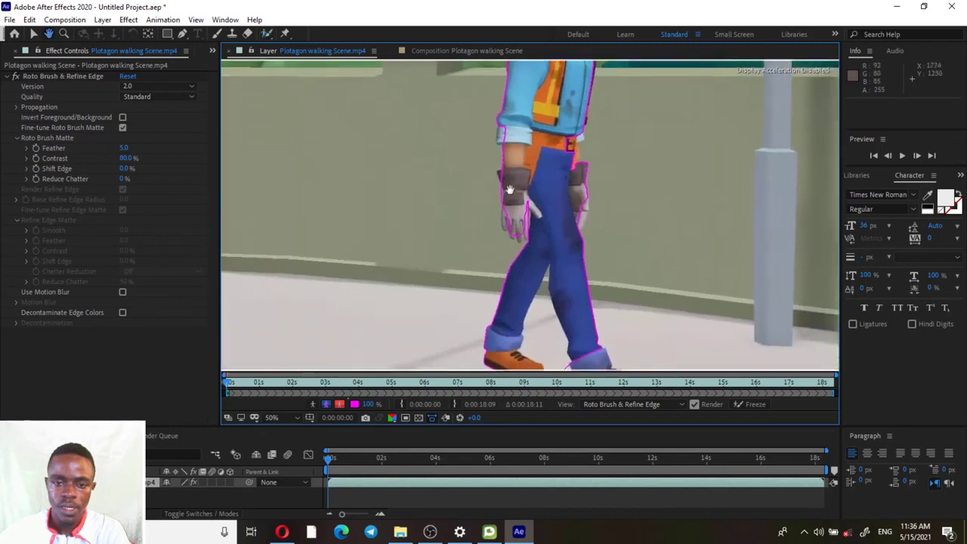
{"action": "left_click_drag", "start_coordinate": [527, 181], "coordinate": [525, 227]}
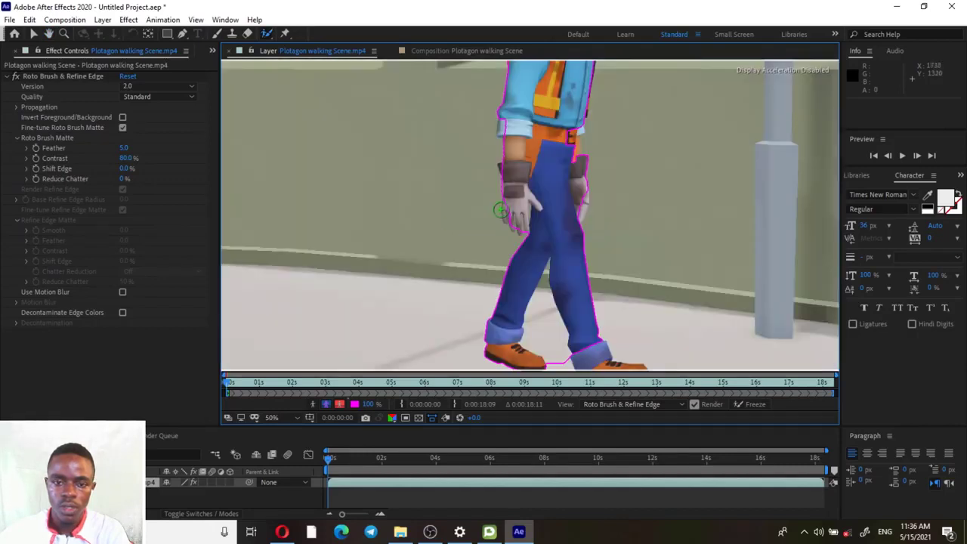
{"action": "left_click_drag", "start_coordinate": [506, 167], "coordinate": [518, 227]}
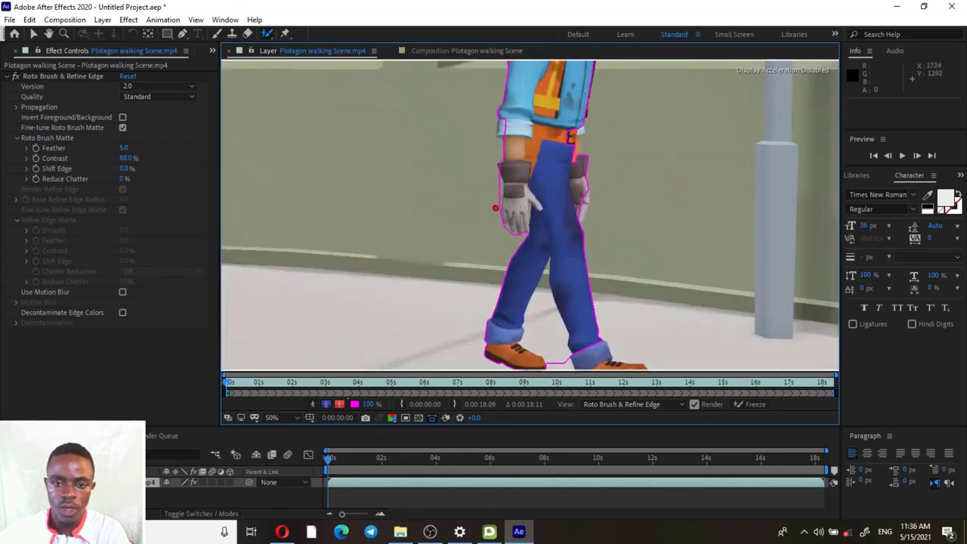
{"action": "left_click_drag", "start_coordinate": [497, 180], "coordinate": [499, 177]}
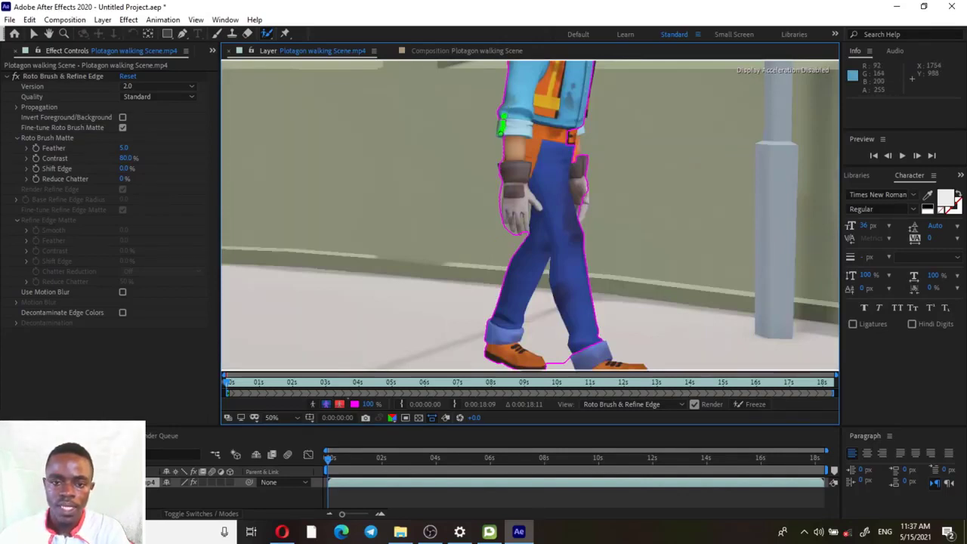
{"action": "left_click_drag", "start_coordinate": [501, 131], "coordinate": [500, 132]}
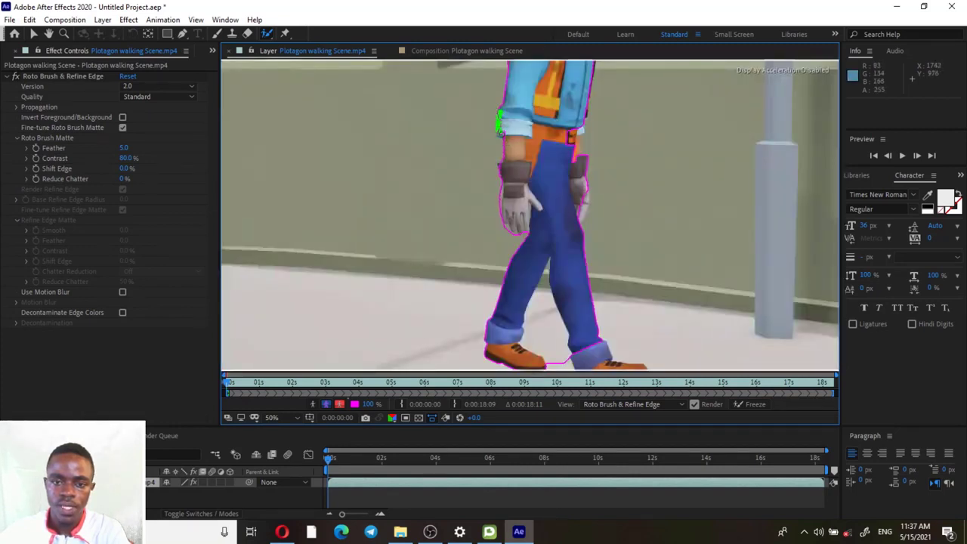
{"action": "left_click_drag", "start_coordinate": [500, 133], "coordinate": [502, 136]}
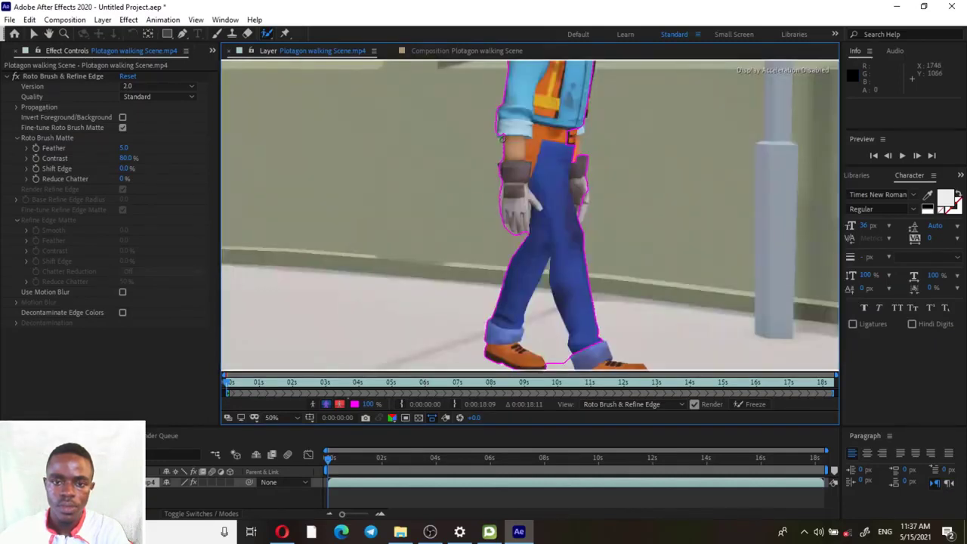
Add the shirt's front edge and the dark vest trim along the chest to the Roto Brush selection.
{"action": "mouse_move", "coordinate": [520, 138]}
{"action": "left_mouse_down"}
{"action": "mouse_move", "coordinate": [462, 218]}
{"action": "mouse_move", "coordinate": [428, 219]}
{"action": "mouse_move", "coordinate": [421, 253]}
{"action": "left_mouse_up"}
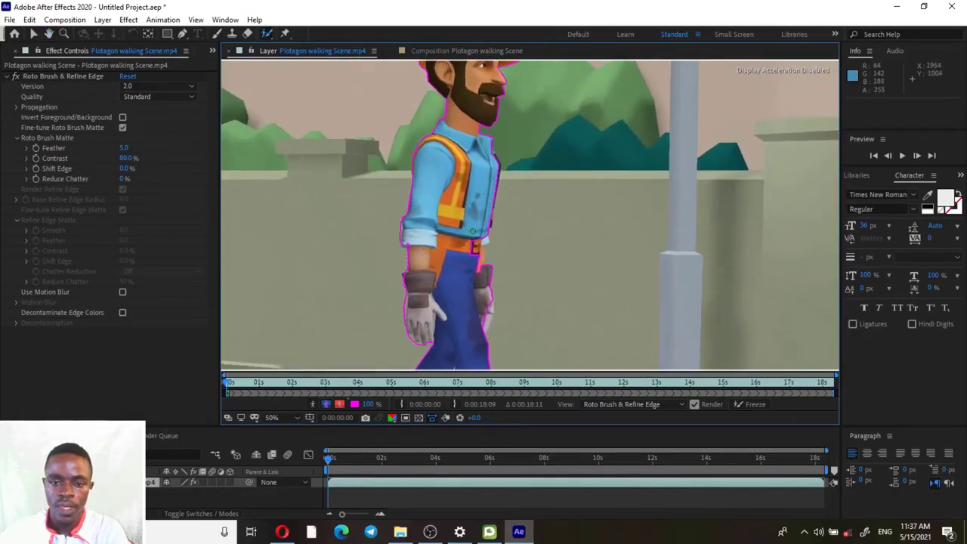
{"action": "scroll", "coordinate": [477, 219], "scroll_direction": "up", "scroll_amount": 4}
{"action": "left_click_drag", "start_coordinate": [422, 175], "coordinate": [482, 346]}
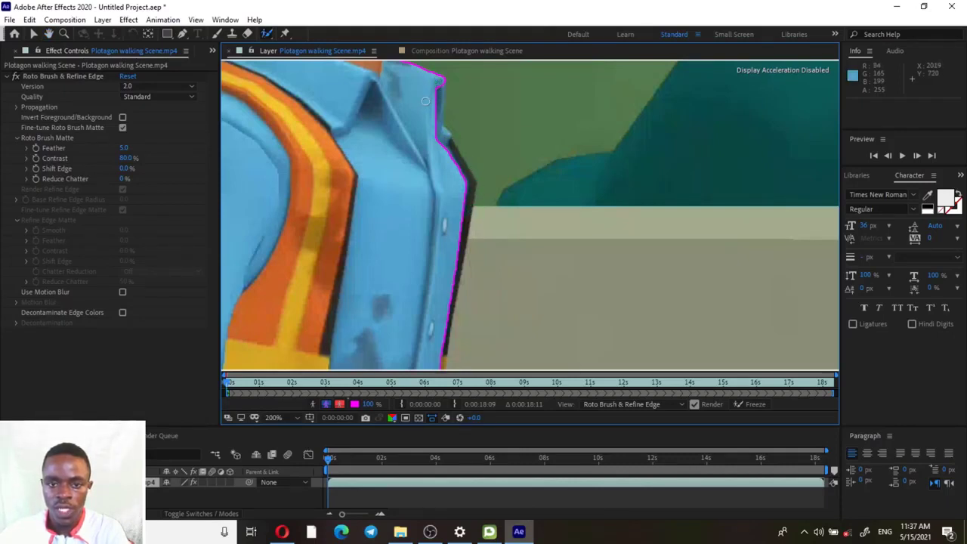
{"action": "mouse_move", "coordinate": [439, 81]}
{"action": "left_mouse_down"}
{"action": "mouse_move", "coordinate": [466, 210]}
{"action": "mouse_move", "coordinate": [445, 365]}
{"action": "left_mouse_up"}
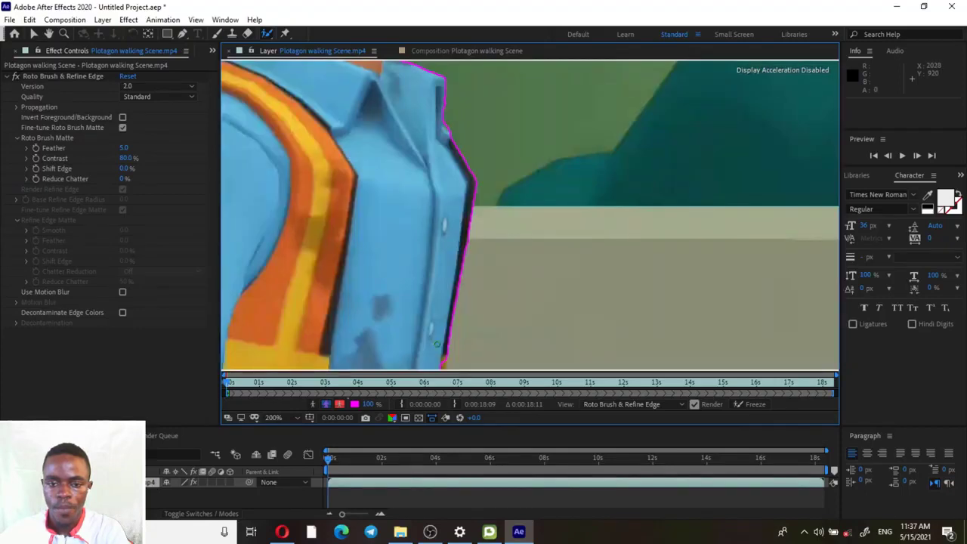
Add the vest's lower front corner, the belt buckle and the far cuff and forearm to the selection.
{"action": "scroll", "coordinate": [448, 245], "scroll_direction": "down", "scroll_amount": 1}
{"action": "left_click_drag", "start_coordinate": [431, 244], "coordinate": [422, 145]}
{"action": "left_click_drag", "start_coordinate": [475, 187], "coordinate": [469, 223]}
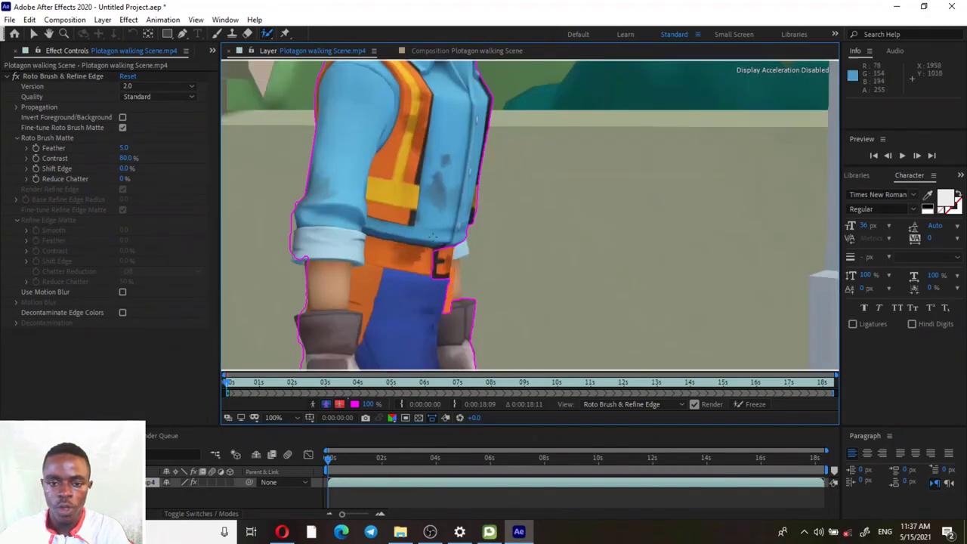
{"action": "left_click_drag", "start_coordinate": [460, 231], "coordinate": [456, 287]}
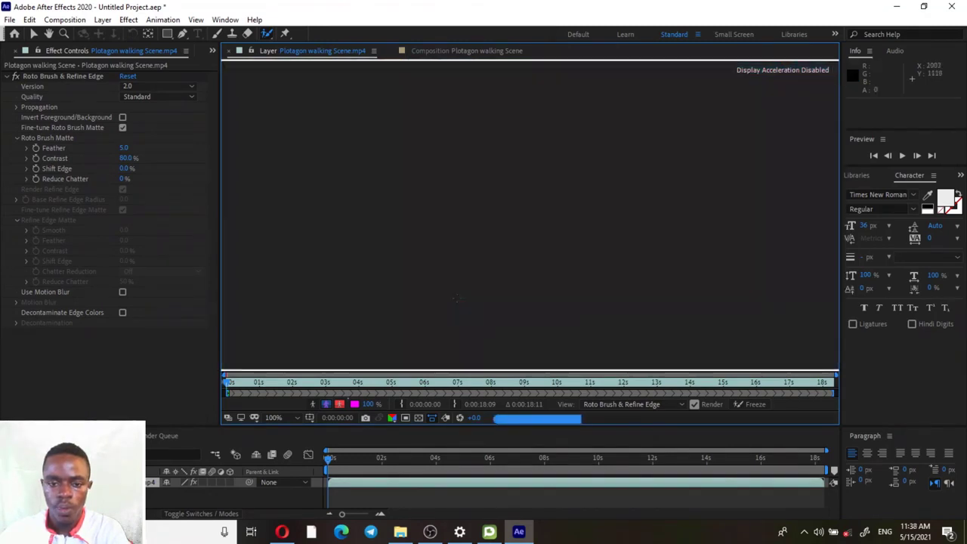
{"action": "scroll", "coordinate": [404, 281], "scroll_direction": "up", "scroll_amount": 2}
{"action": "scroll", "coordinate": [405, 281], "scroll_direction": "down", "scroll_amount": 2}
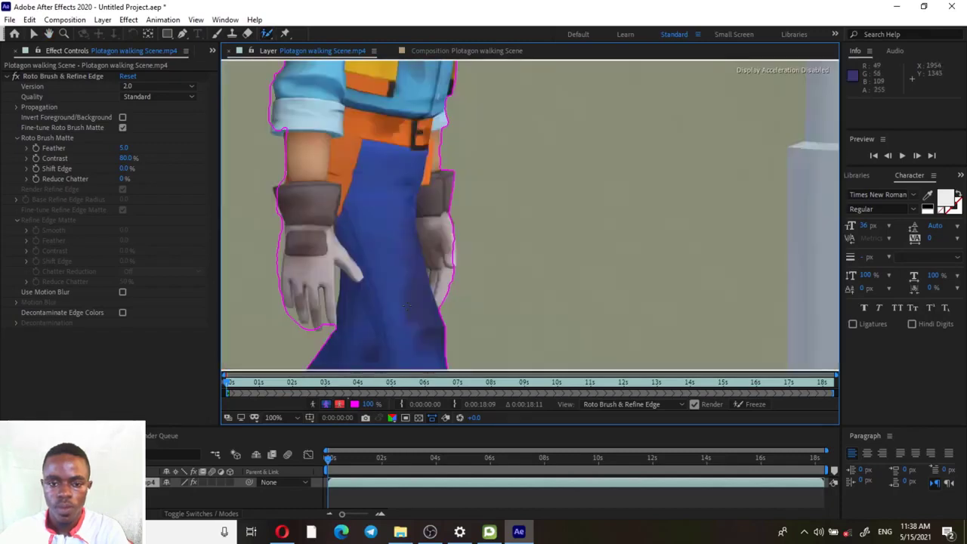
Check the feet in the alpha view and add the front trouser cuff and shoe to the selection.
{"action": "scroll", "coordinate": [445, 187], "scroll_direction": "down", "scroll_amount": 5}
{"action": "left_click_drag", "start_coordinate": [446, 187], "coordinate": [455, 147]}
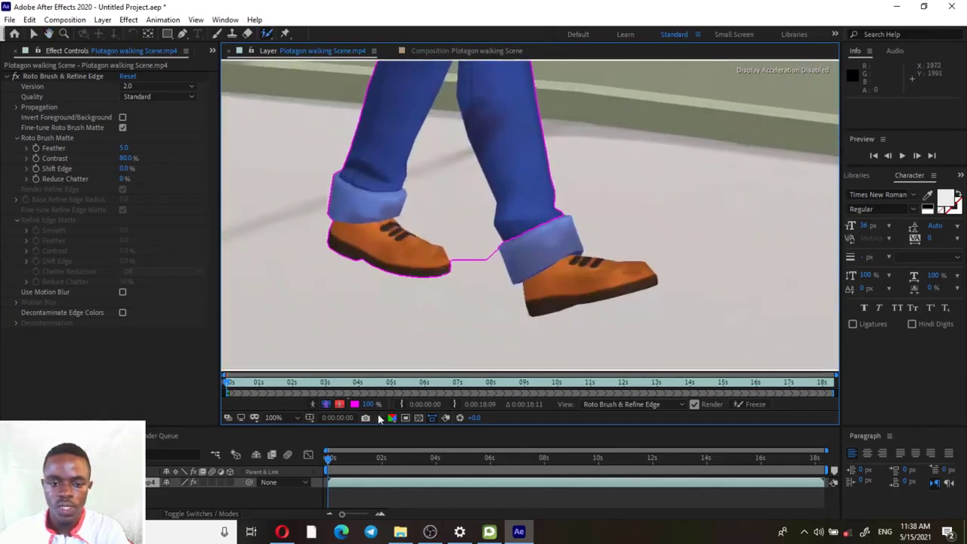
{"action": "left_click", "coordinate": [313, 405]}
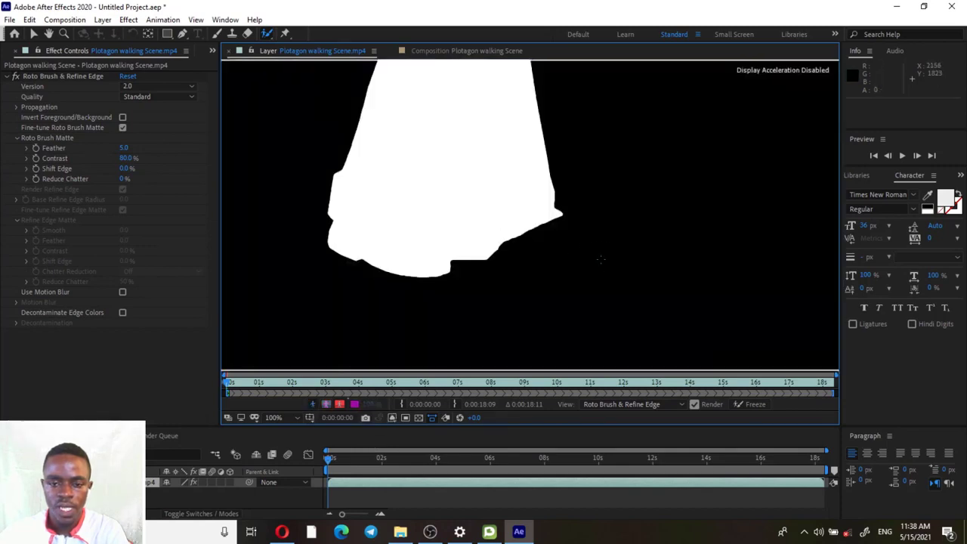
{"action": "left_click", "coordinate": [326, 404]}
{"action": "mouse_move", "coordinate": [522, 220]}
{"action": "left_mouse_down"}
{"action": "mouse_move", "coordinate": [550, 269]}
{"action": "mouse_move", "coordinate": [642, 276]}
{"action": "left_mouse_up"}
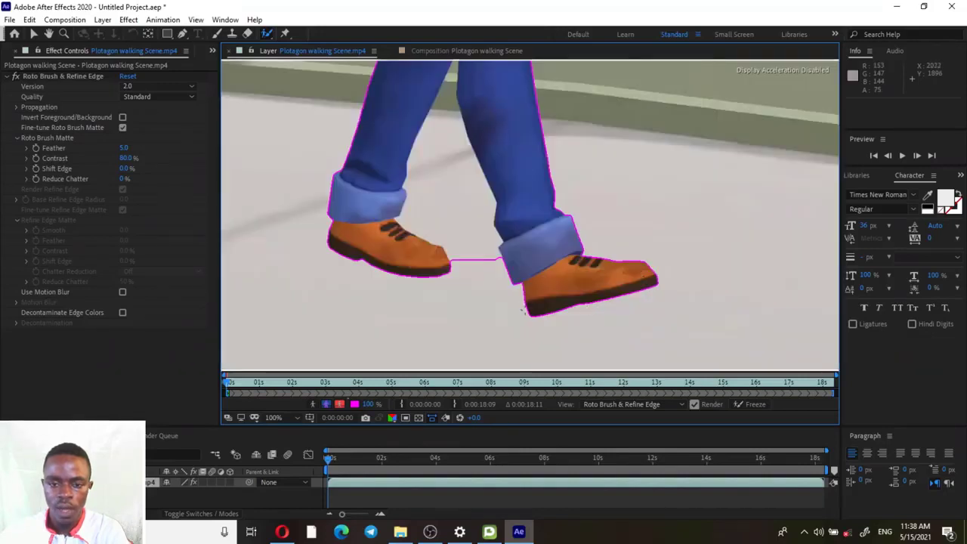
Check the legs in the alpha view and subtract the floor area between the two legs from the selection.
{"action": "scroll", "coordinate": [497, 244], "scroll_direction": "down", "scroll_amount": 3}
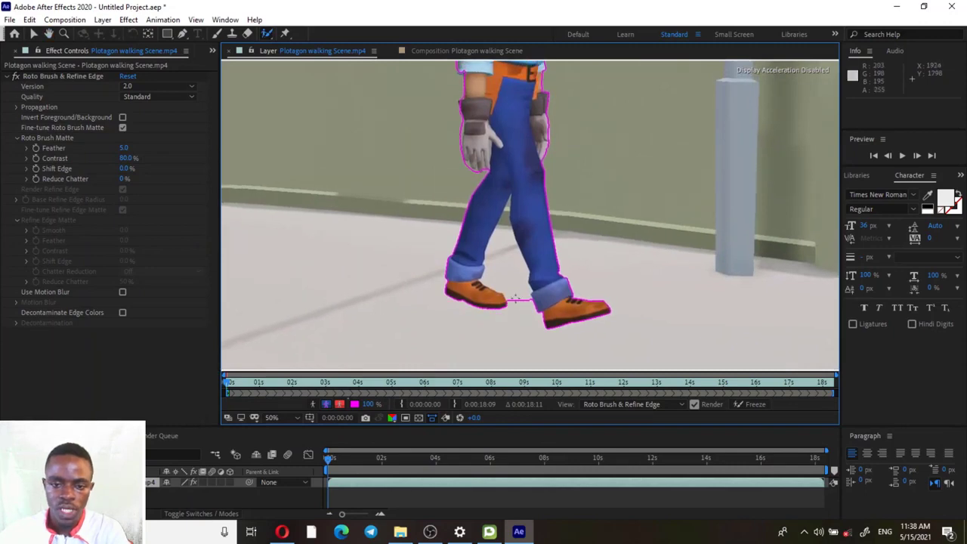
{"action": "left_click", "coordinate": [326, 404]}
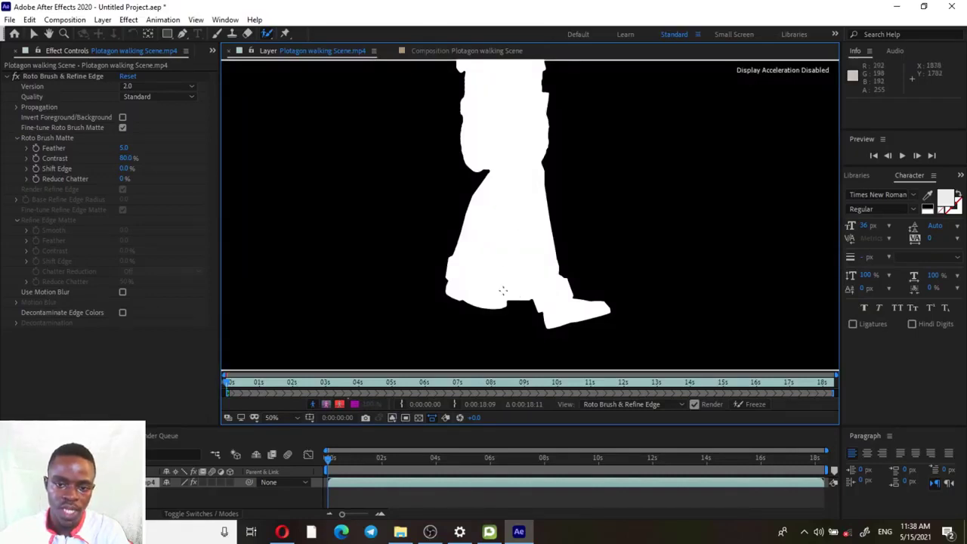
{"action": "left_click", "coordinate": [326, 404]}
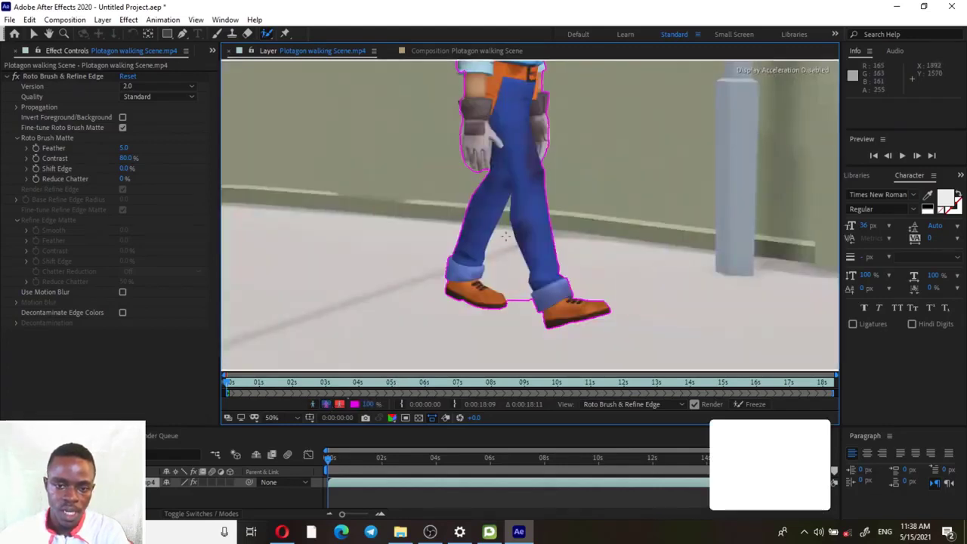
{"action": "scroll", "coordinate": [506, 233], "scroll_direction": "up", "scroll_amount": 2}
{"action": "left_click_drag", "start_coordinate": [510, 248], "coordinate": [525, 173]}
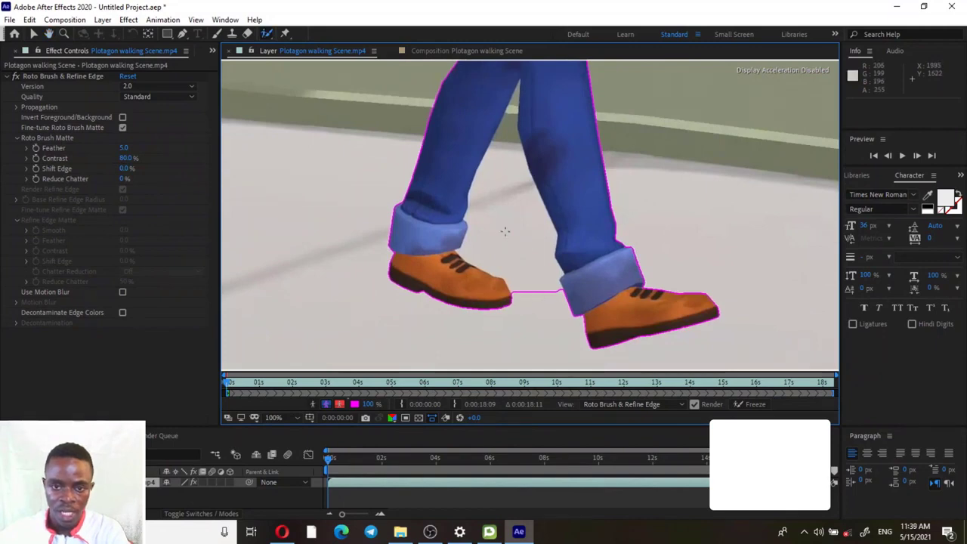
{"action": "left_click_drag", "start_coordinate": [529, 269], "coordinate": [498, 198]}
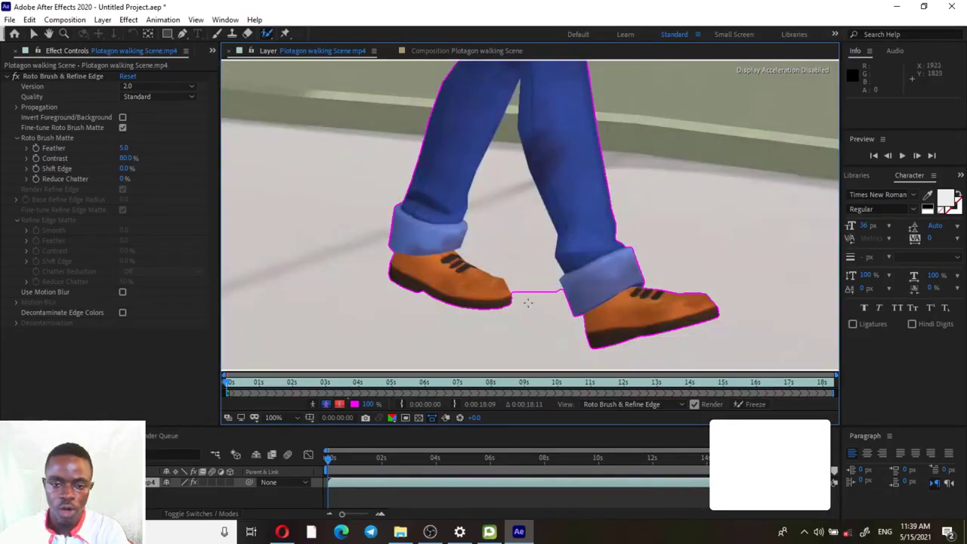
{"action": "right_click", "coordinate": [528, 302]}
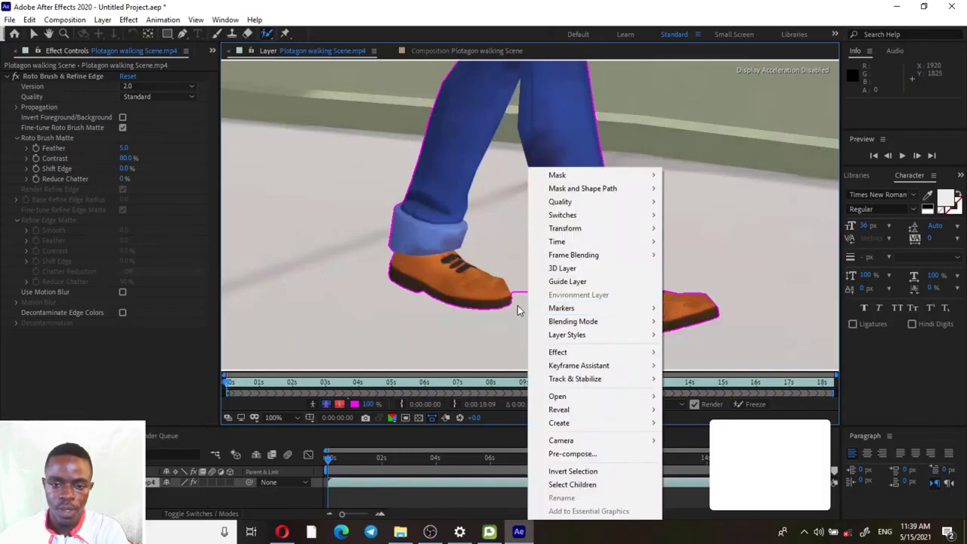
{"action": "left_click", "coordinate": [518, 306]}
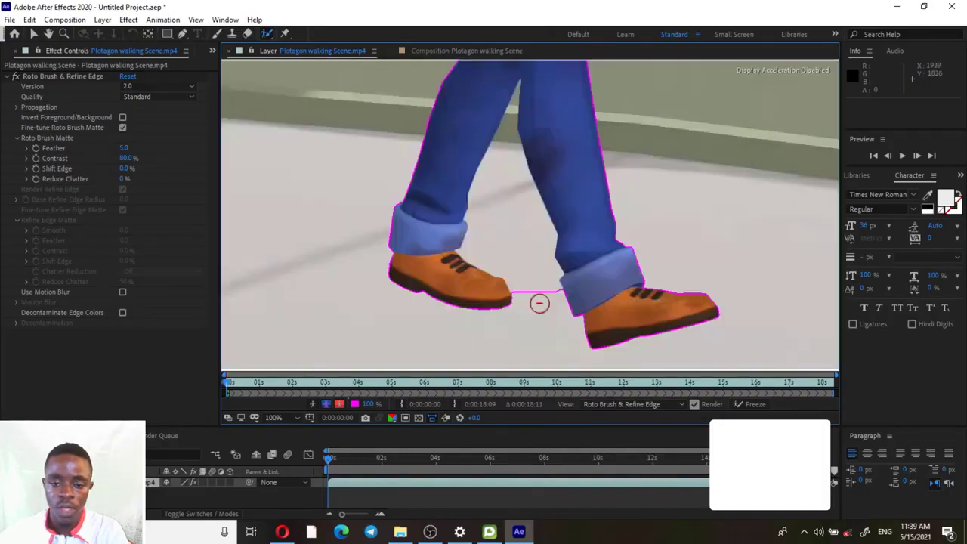
{"action": "mouse_move", "coordinate": [539, 303]}
{"action": "left_mouse_down"}
{"action": "mouse_move", "coordinate": [510, 226]}
{"action": "mouse_move", "coordinate": [502, 147]}
{"action": "left_mouse_up"}
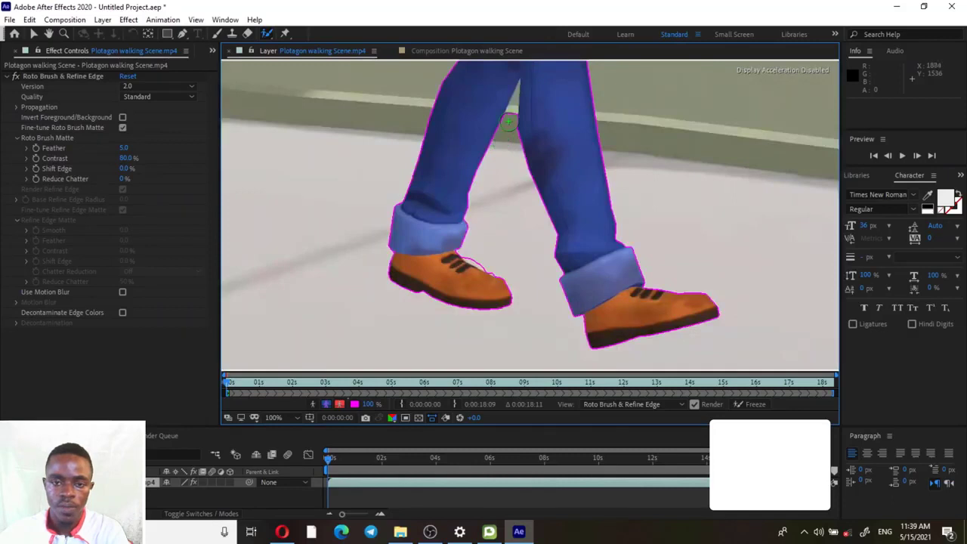
Subtract the remaining narrow background wedge where the legs meet, using a smaller Roto Brush.
{"action": "scroll", "coordinate": [509, 95], "scroll_direction": "up", "scroll_amount": 1}
{"action": "left_click_drag", "start_coordinate": [509, 100], "coordinate": [512, 315]}
{"action": "left_click_drag", "start_coordinate": [493, 272], "coordinate": [466, 272], "text": "ctrl"}
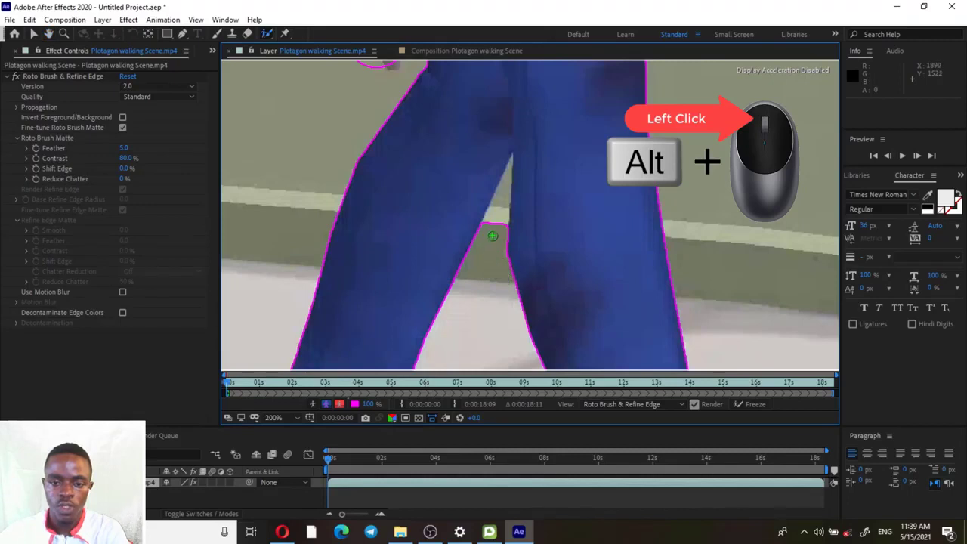
{"action": "left_click_drag", "start_coordinate": [492, 236], "coordinate": [505, 182], "text": "alt"}
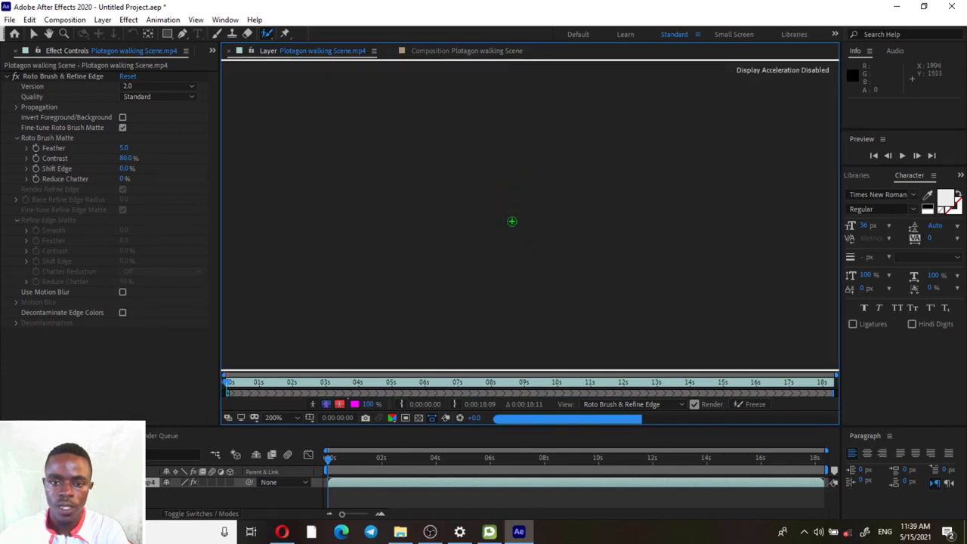
Subtract the sliver of background above the rear shoe's laces from the Roto Brush selection.
{"action": "scroll", "coordinate": [499, 209], "scroll_direction": "down", "scroll_amount": 2}
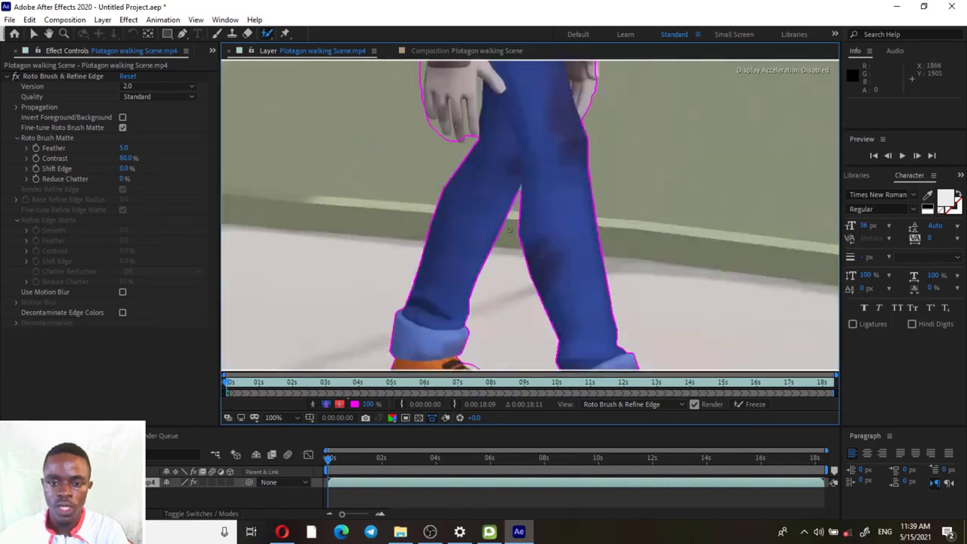
{"action": "key", "text": "space"}
{"action": "left_click_drag", "start_coordinate": [521, 281], "coordinate": [505, 217]}
{"action": "scroll", "coordinate": [505, 216], "scroll_direction": "up", "scroll_amount": 3}
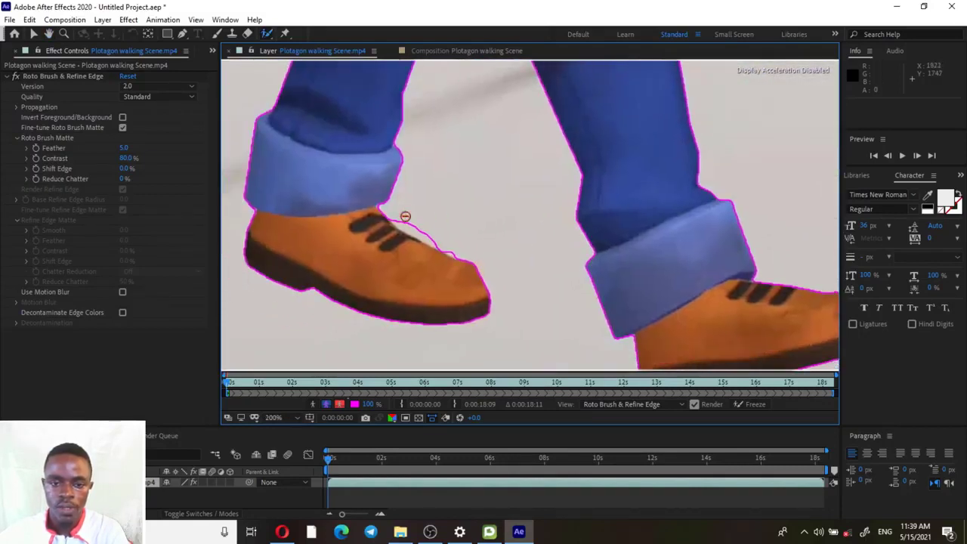
{"action": "left_click_drag", "start_coordinate": [404, 216], "coordinate": [442, 241]}
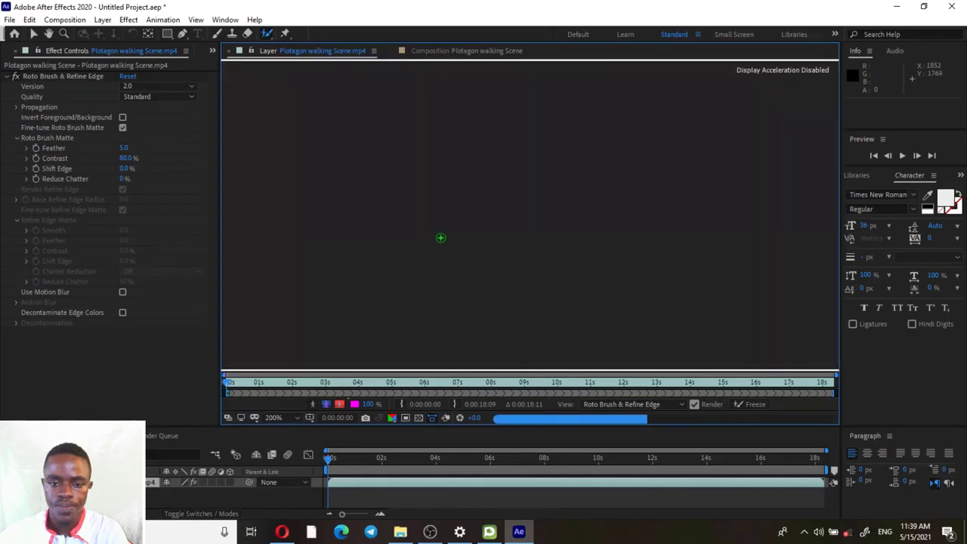
{"action": "scroll", "coordinate": [439, 245], "scroll_direction": "down", "scroll_amount": 6}
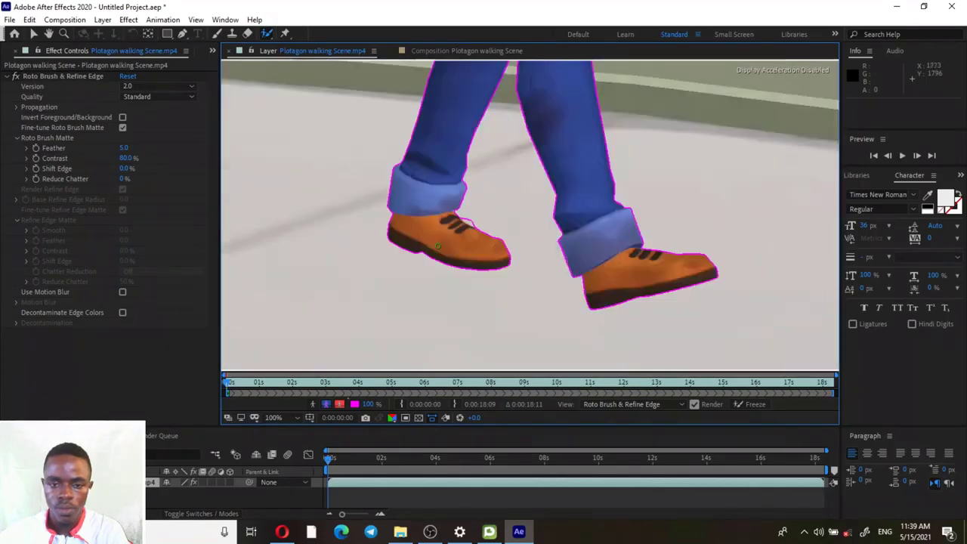
{"action": "scroll", "coordinate": [466, 288], "scroll_direction": "up", "scroll_amount": 2}
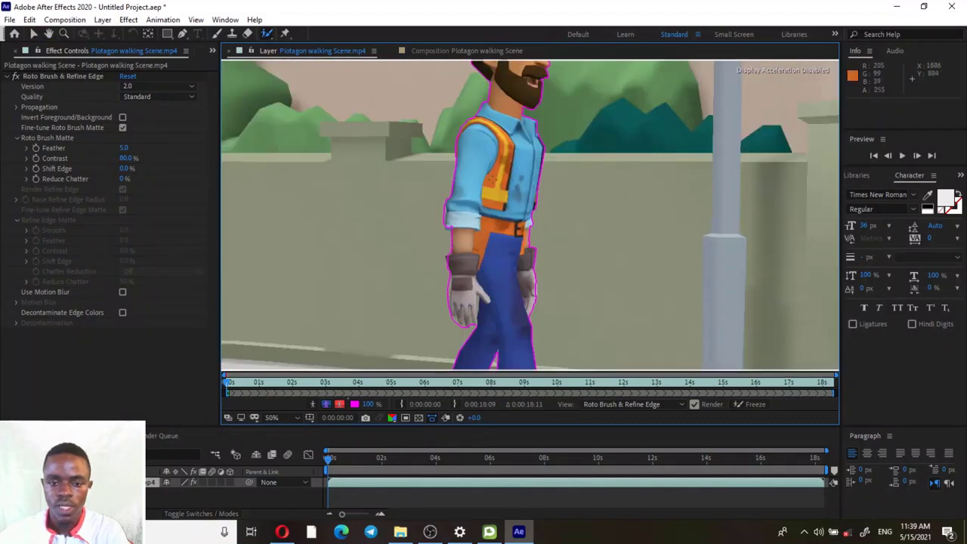
{"action": "scroll", "coordinate": [528, 212], "scroll_direction": "down", "scroll_amount": 2}
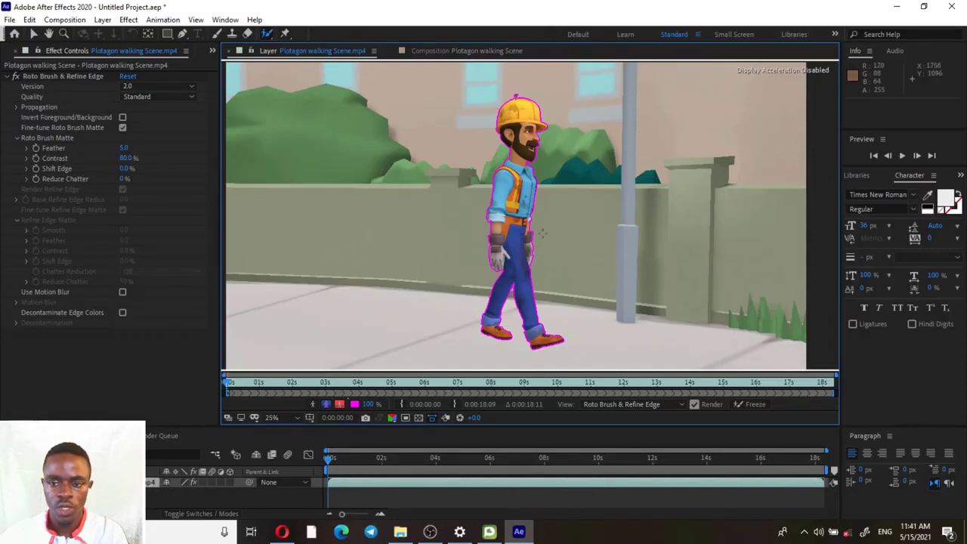
Preview the first frames of the selection, return to the start and shorten the Roto Brush span to about 3 seconds.
{"action": "left_click", "coordinate": [902, 157]}
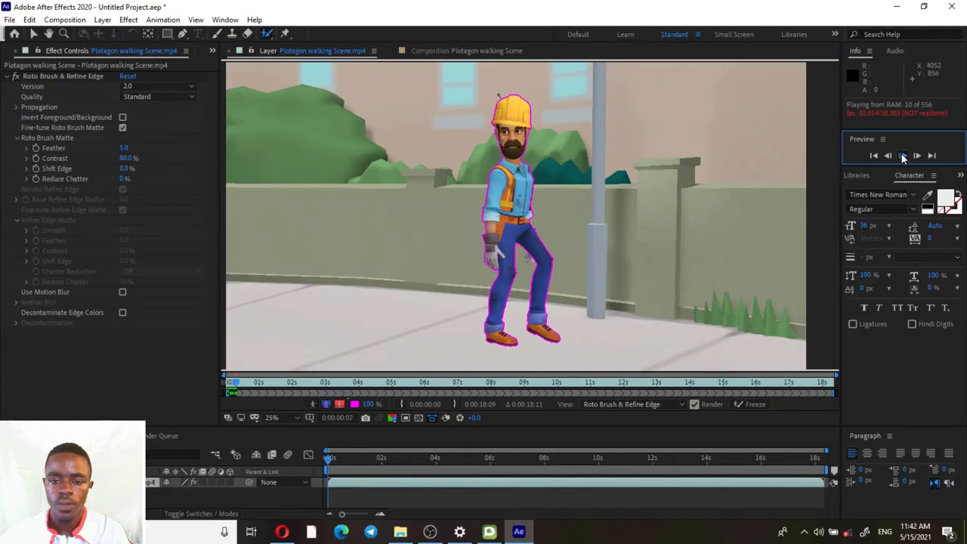
{"action": "left_click", "coordinate": [902, 156]}
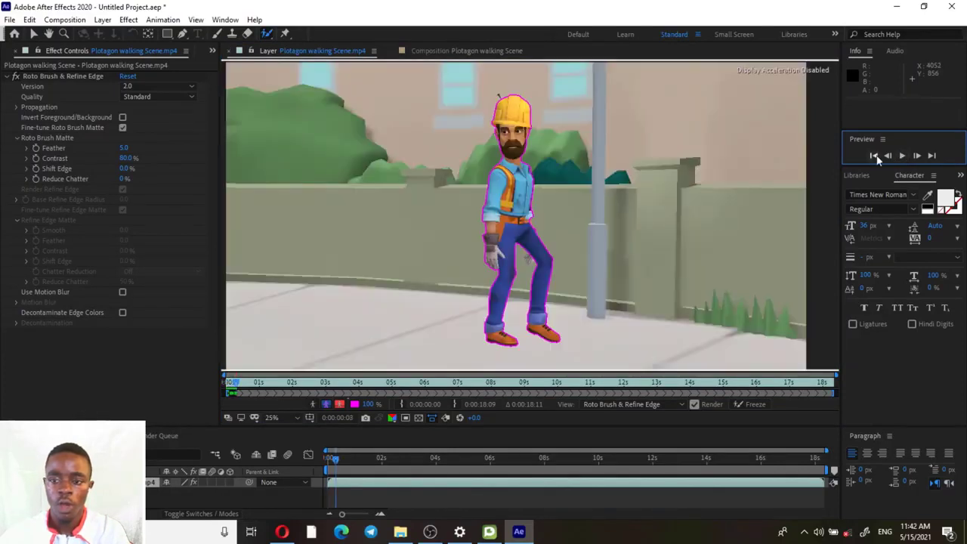
{"action": "left_click", "coordinate": [874, 156]}
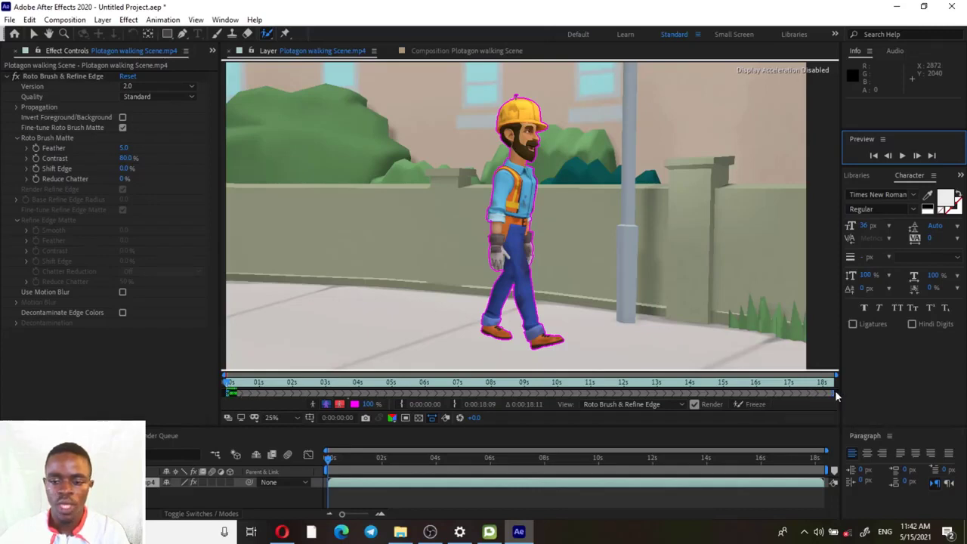
{"action": "mouse_move", "coordinate": [832, 392]}
{"action": "left_mouse_down"}
{"action": "mouse_move", "coordinate": [414, 401]}
{"action": "mouse_move", "coordinate": [327, 415]}
{"action": "left_mouse_up"}
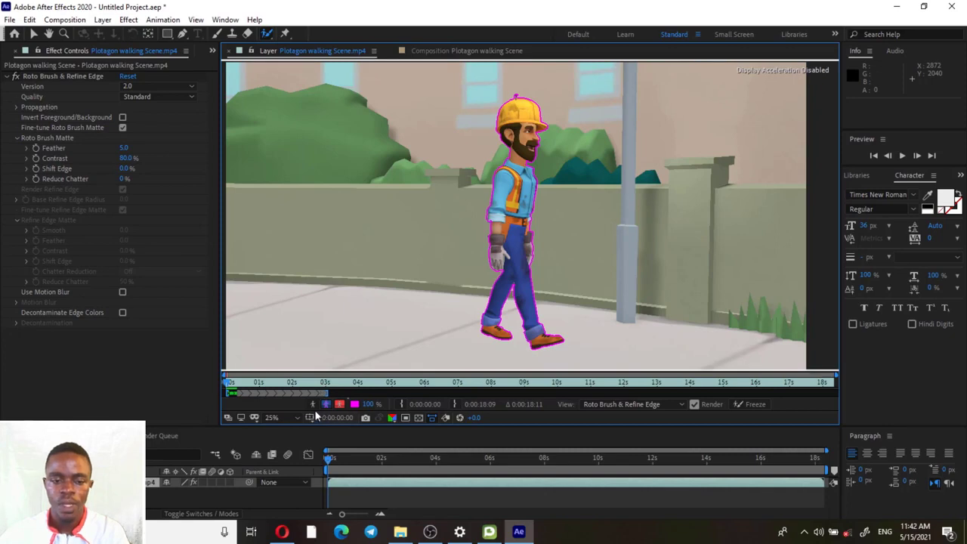
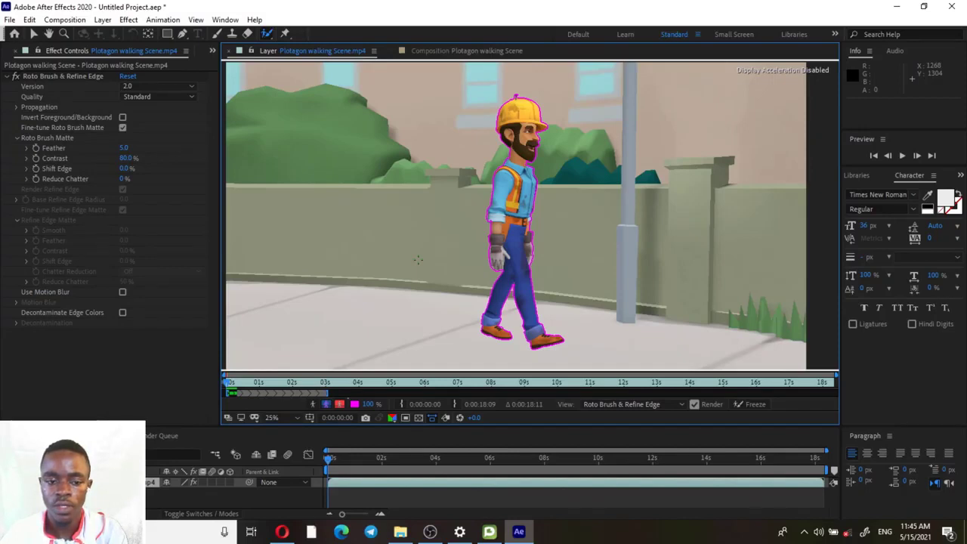
Step the selection forward to frame 0:00:00:11 and inspect the Builder's outline from the hard hat down to the shoes.
{"action": "key", "text": "ctrl+Right"}
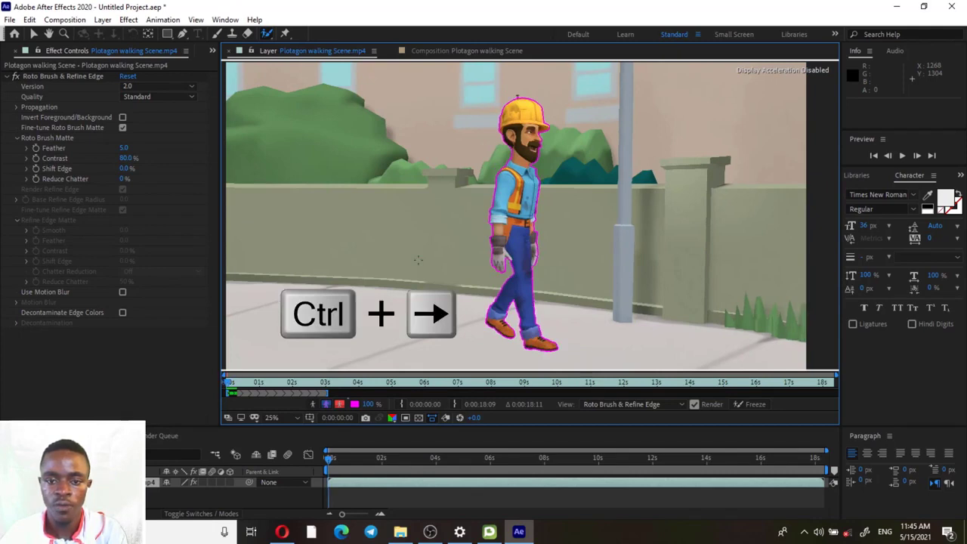
{"action": "key", "text": "ctrl+Right"}
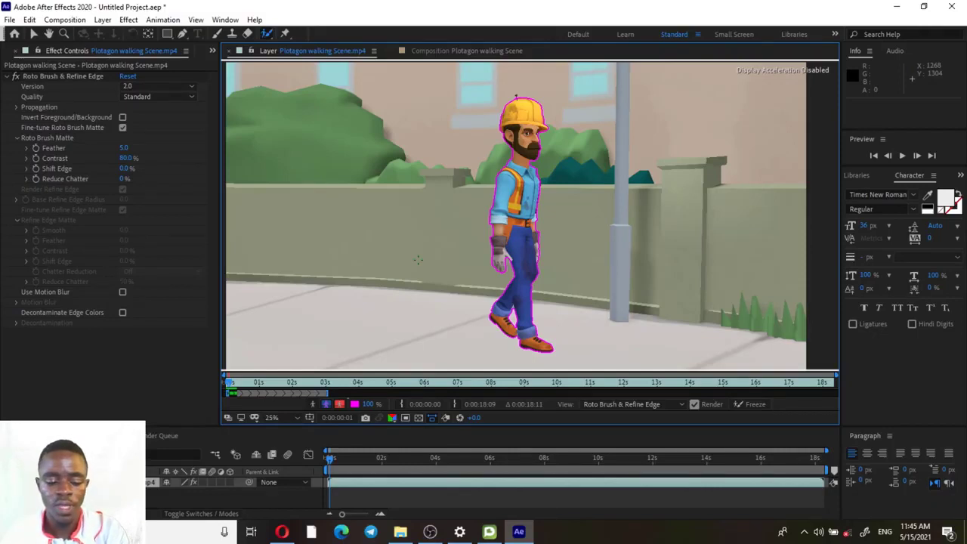
{"action": "key", "text": "ctrl+shift+Right"}
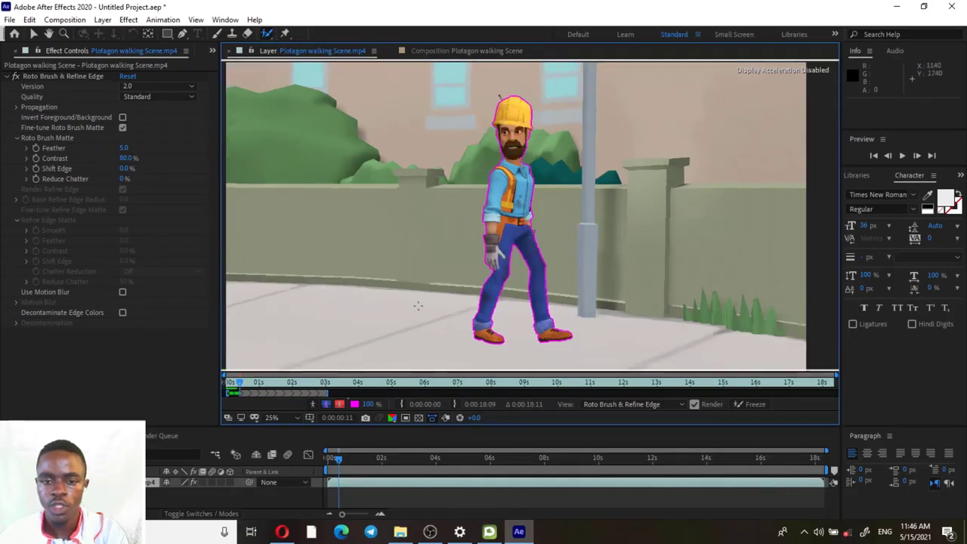
{"action": "scroll", "coordinate": [518, 216], "scroll_direction": "up", "scroll_amount": 4}
{"action": "left_click_drag", "start_coordinate": [508, 146], "coordinate": [536, 260]}
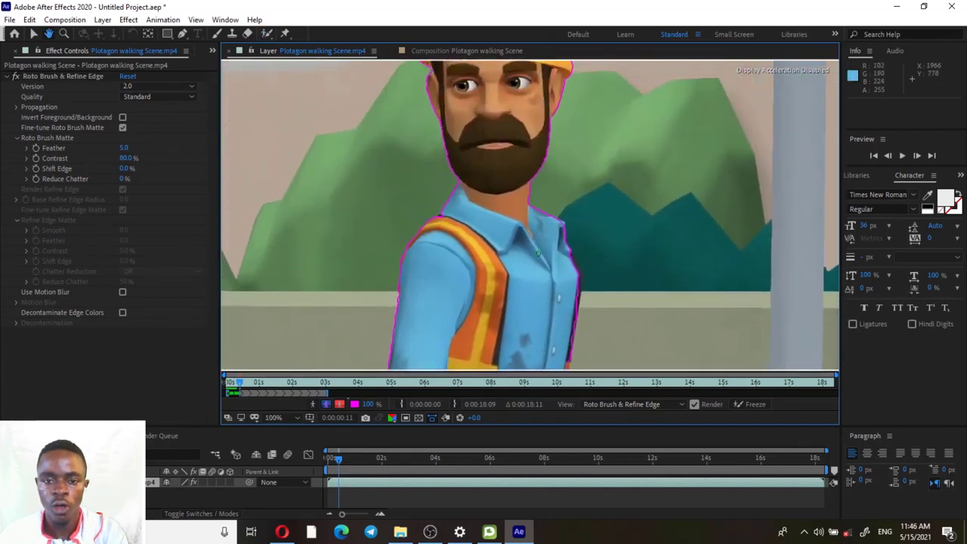
{"action": "scroll", "coordinate": [553, 283], "scroll_direction": "down", "scroll_amount": 1}
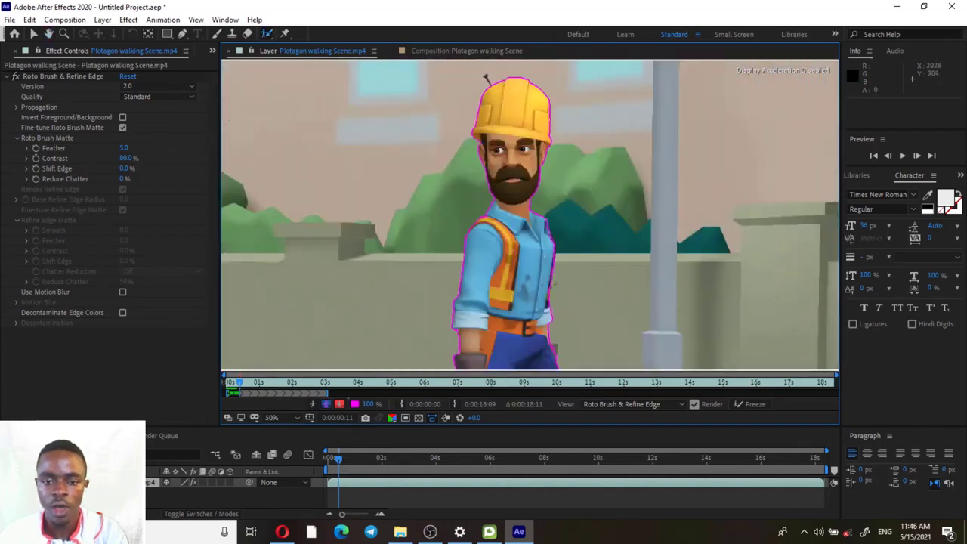
{"action": "scroll", "coordinate": [544, 287], "scroll_direction": "down", "scroll_amount": 1}
{"action": "left_click_drag", "start_coordinate": [543, 287], "coordinate": [532, 206]}
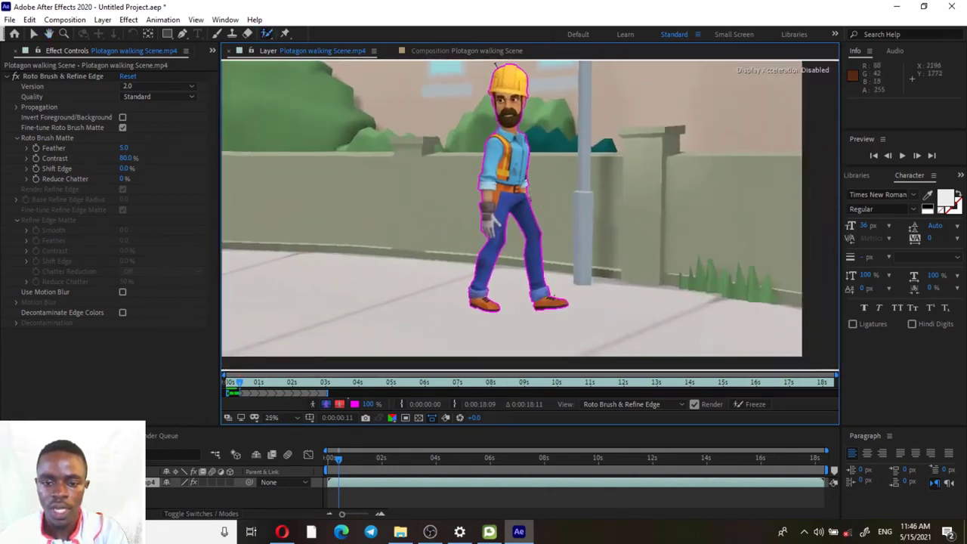
{"action": "scroll", "coordinate": [533, 206], "scroll_direction": "up", "scroll_amount": 1}
{"action": "left_click_drag", "start_coordinate": [536, 265], "coordinate": [537, 216]}
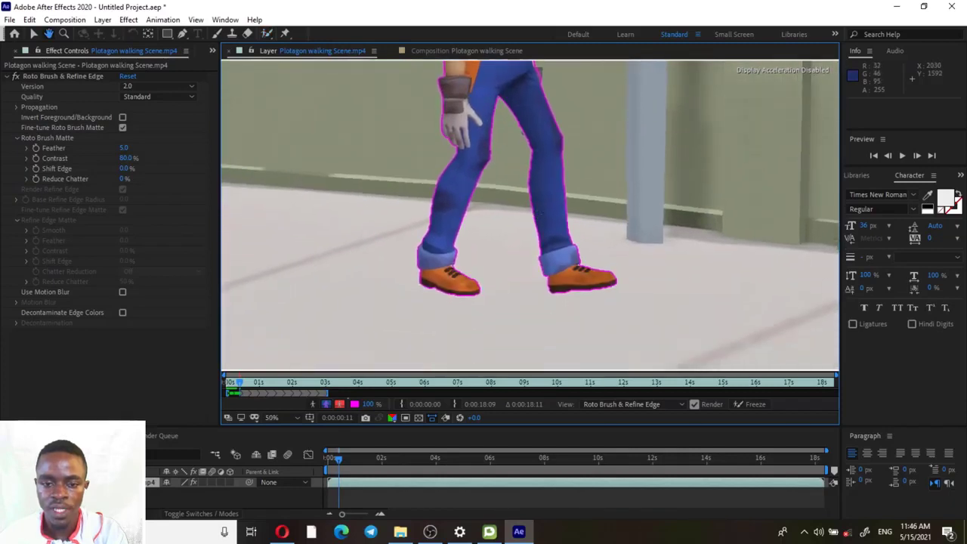
{"action": "scroll", "coordinate": [540, 214], "scroll_direction": "down", "scroll_amount": 1}
{"action": "mouse_move", "coordinate": [532, 161]}
{"action": "left_mouse_down"}
{"action": "mouse_move", "coordinate": [531, 234]}
{"action": "mouse_move", "coordinate": [553, 227]}
{"action": "left_mouse_up"}
{"action": "key", "text": "alt+w"}
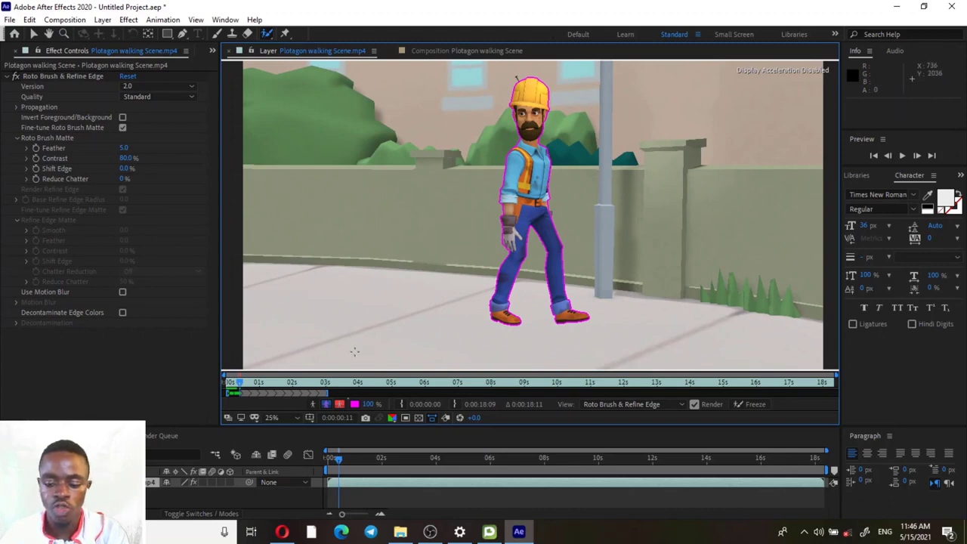
Advance to frame 0:00:00:21 and examine the outline around the Builder's arm, torso and head.
{"action": "key", "text": "ctrl+shift+Right"}
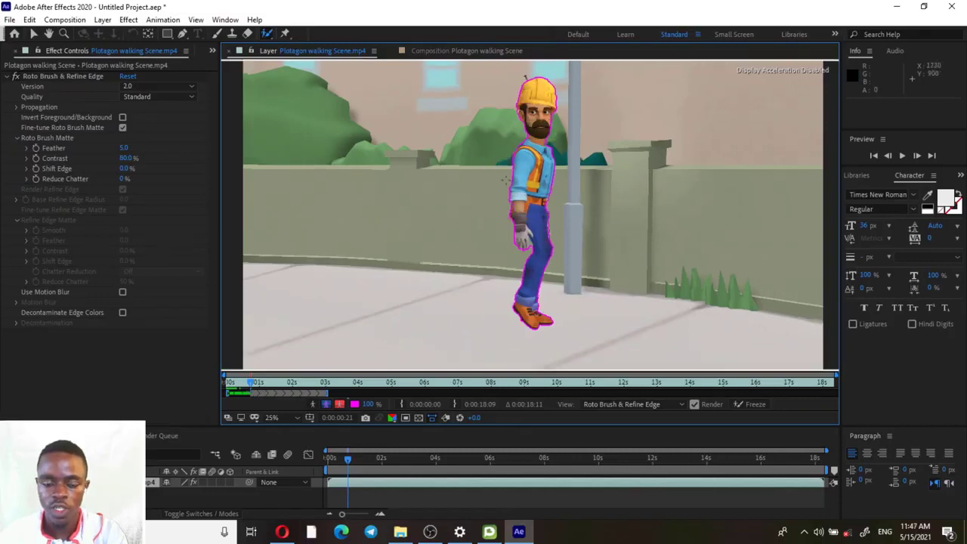
{"action": "scroll", "coordinate": [511, 132], "scroll_direction": "up", "scroll_amount": 2}
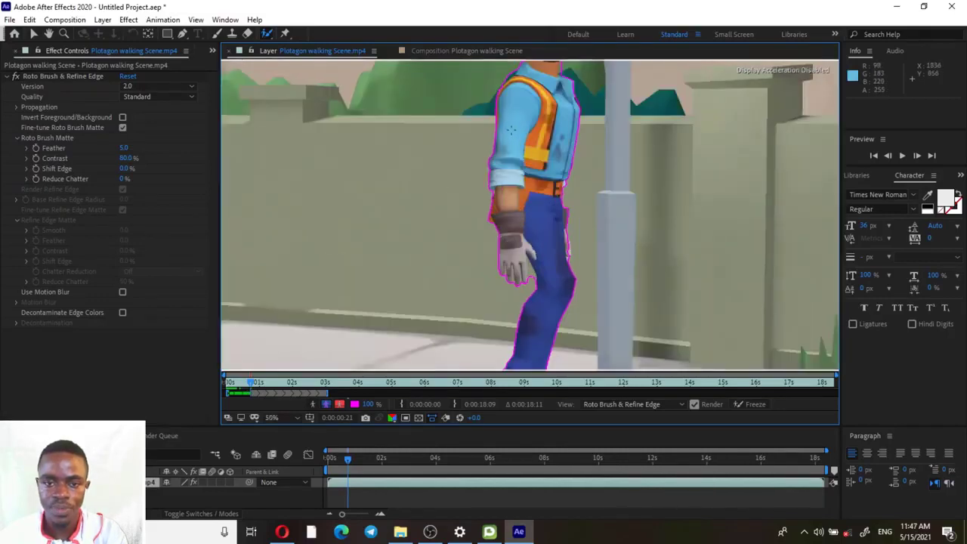
{"action": "scroll", "coordinate": [512, 134], "scroll_direction": "up", "scroll_amount": 2}
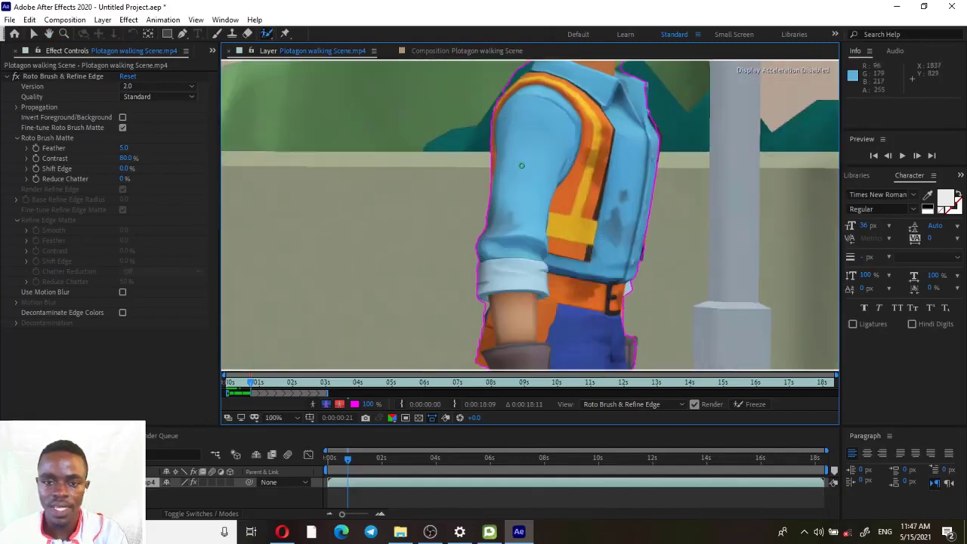
{"action": "scroll", "coordinate": [521, 165], "scroll_direction": "down", "scroll_amount": 4}
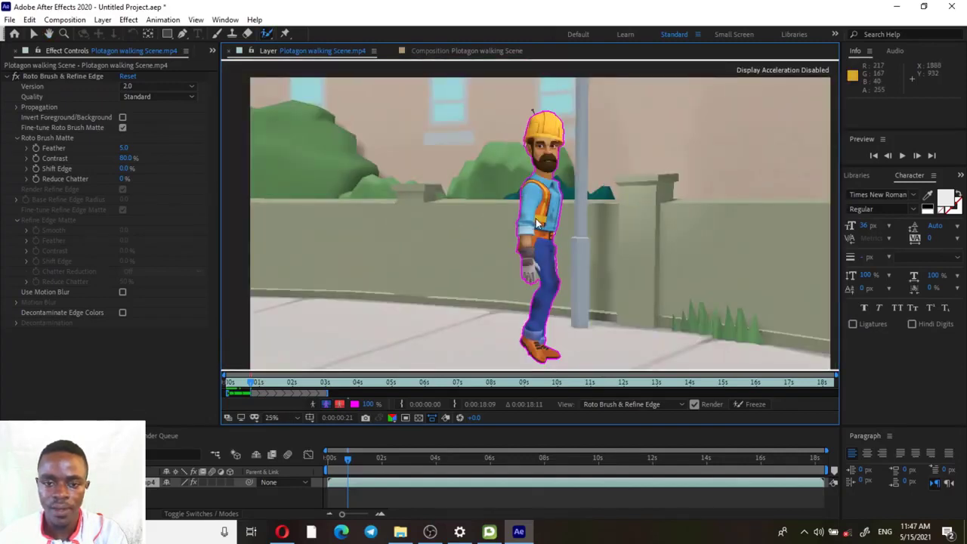
{"action": "left_click_drag", "start_coordinate": [534, 213], "coordinate": [517, 195]}
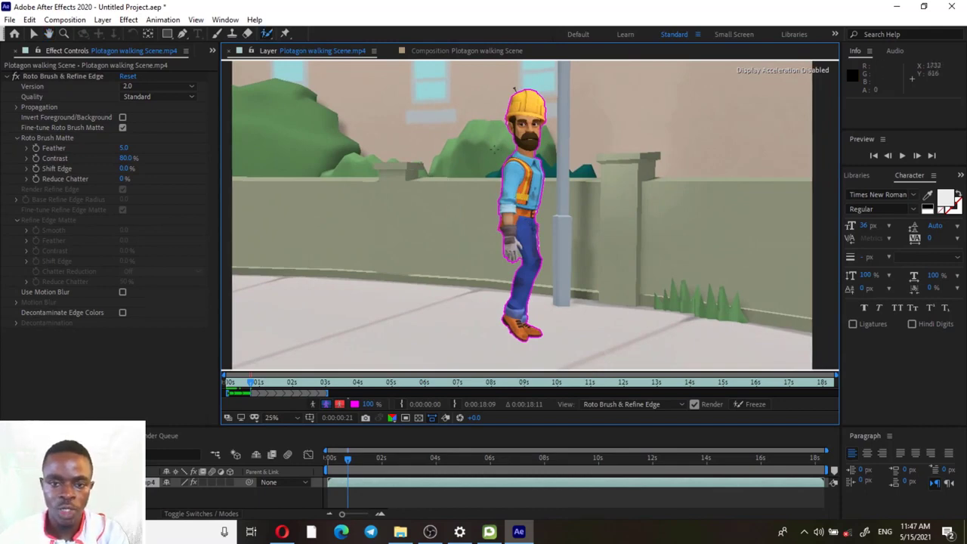
{"action": "scroll", "coordinate": [493, 148], "scroll_direction": "up", "scroll_amount": 2}
{"action": "left_click_drag", "start_coordinate": [486, 140], "coordinate": [492, 200]}
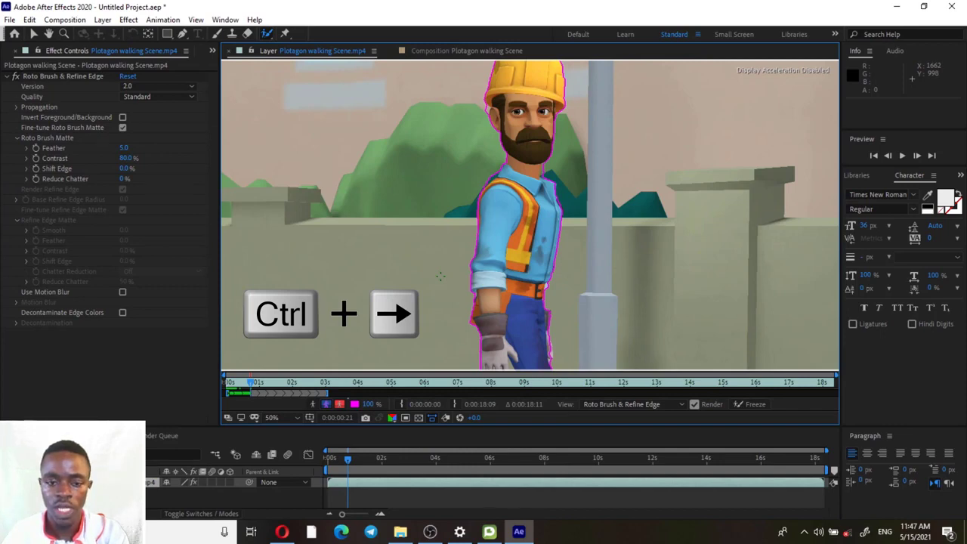
Advance to frame 0:00:00:23 and subtract the teal bush area behind the vest's shoulder and collar from the selection.
{"action": "key", "text": "ctrl+Right"}
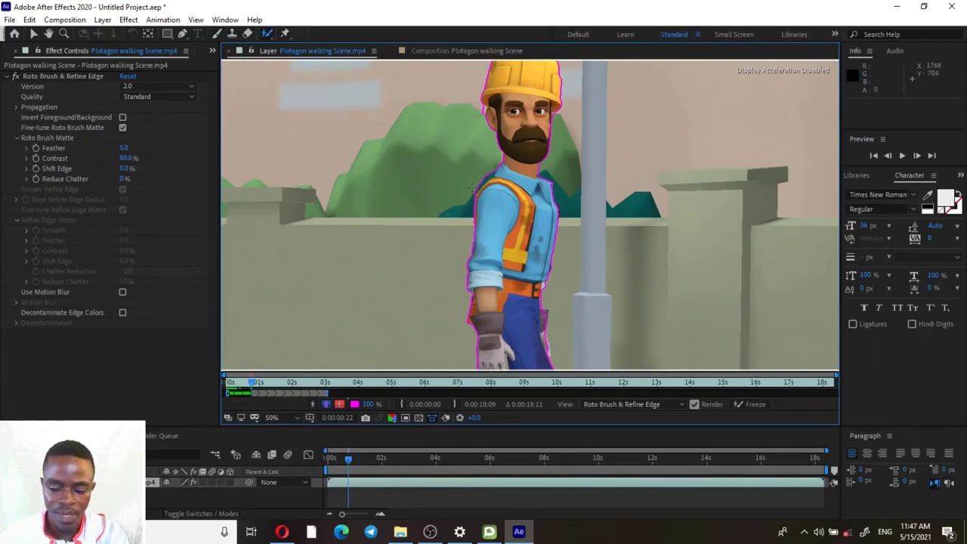
{"action": "key", "text": "Page_Down"}
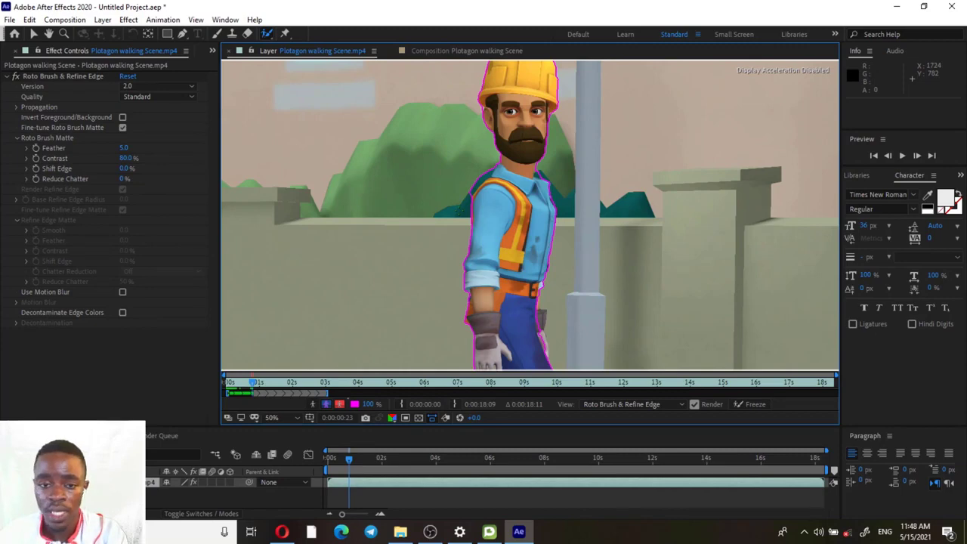
{"action": "scroll", "coordinate": [451, 173], "scroll_direction": "up", "scroll_amount": 2}
{"action": "left_click_drag", "start_coordinate": [466, 184], "coordinate": [623, 332]}
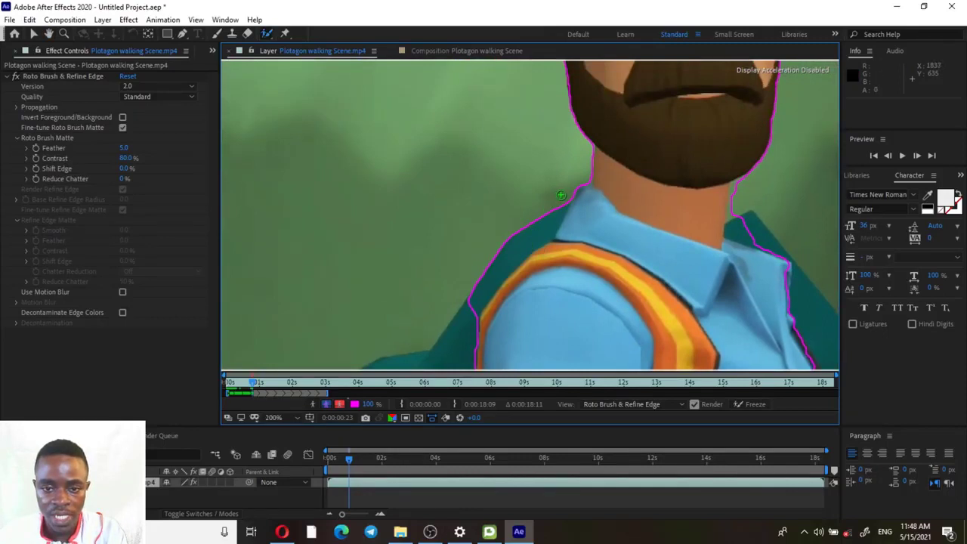
{"action": "mouse_move", "coordinate": [563, 195]}
{"action": "left_mouse_down"}
{"action": "mouse_move", "coordinate": [545, 231]}
{"action": "mouse_move", "coordinate": [465, 315]}
{"action": "left_mouse_up"}
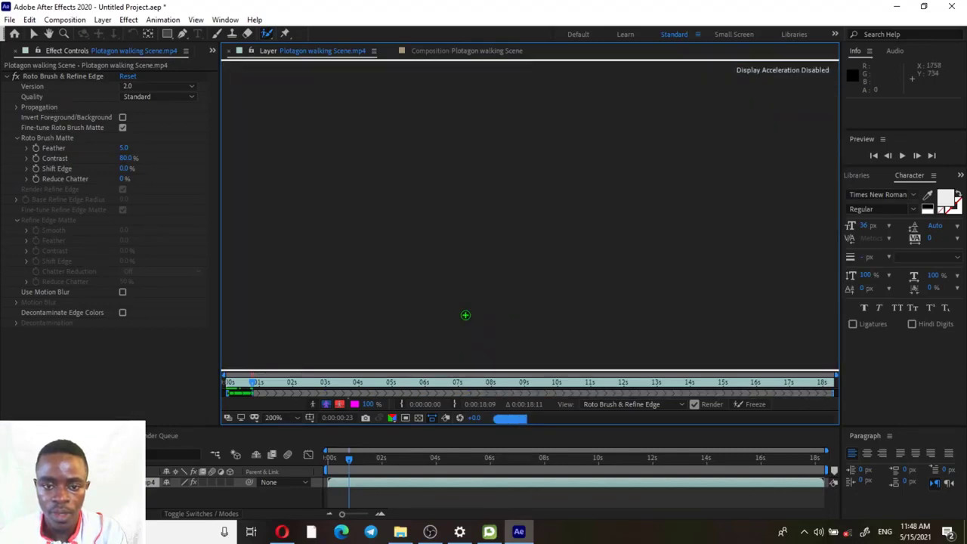
{"action": "scroll", "coordinate": [488, 264], "scroll_direction": "down", "scroll_amount": 4}
{"action": "scroll", "coordinate": [488, 264], "scroll_direction": "up", "scroll_amount": 1}
{"action": "scroll", "coordinate": [573, 221], "scroll_direction": "up", "scroll_amount": 2}
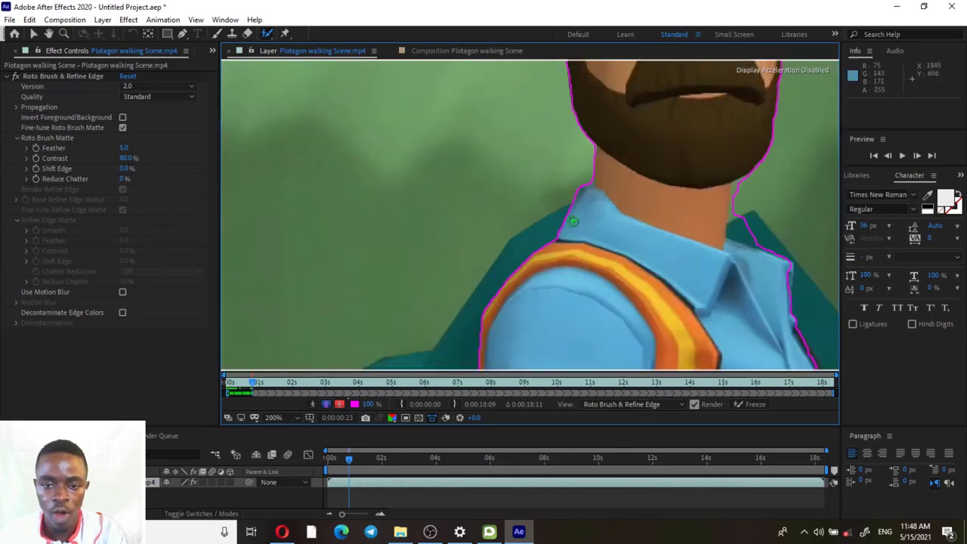
Go back to frame 0:00:00:22, subtract the same bush area behind the shoulder, and return to frame 0:00:00:23 to check it.
{"action": "key", "text": "Page_Up"}
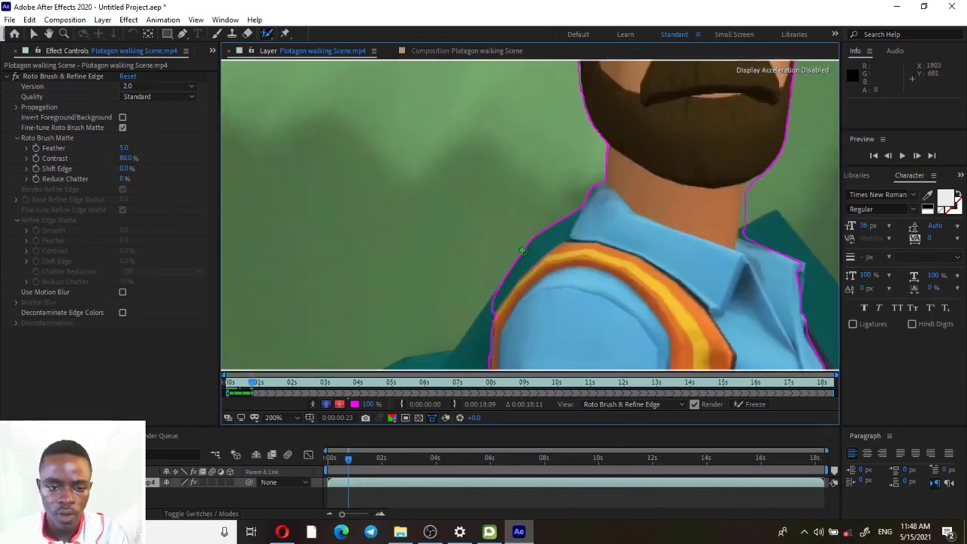
{"action": "key", "text": "Page_Up"}
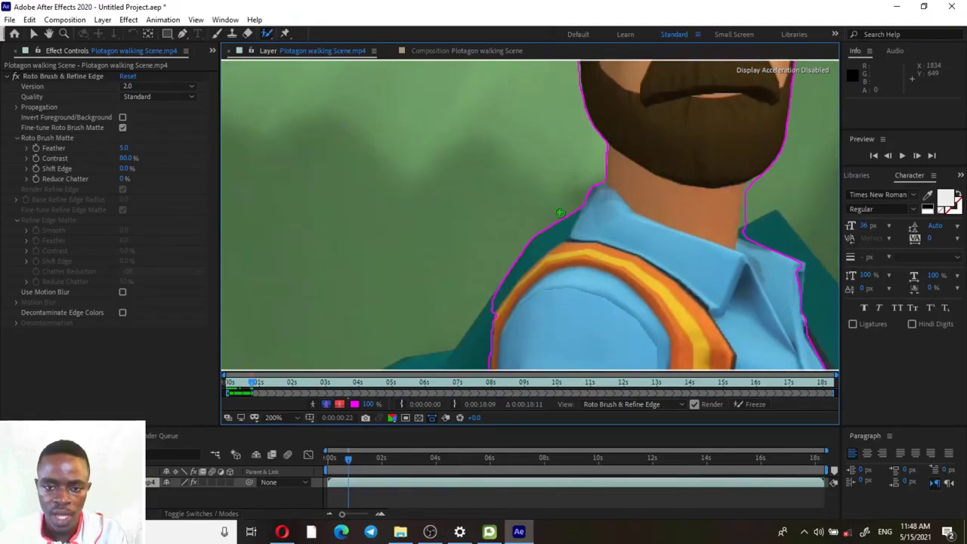
{"action": "left_click_drag", "start_coordinate": [564, 210], "coordinate": [482, 312]}
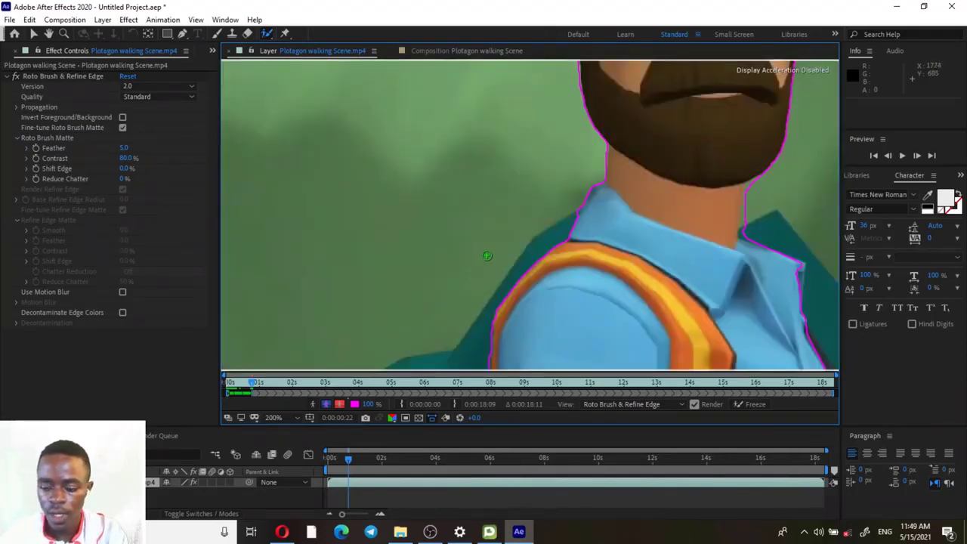
{"action": "key", "text": "Page_Down"}
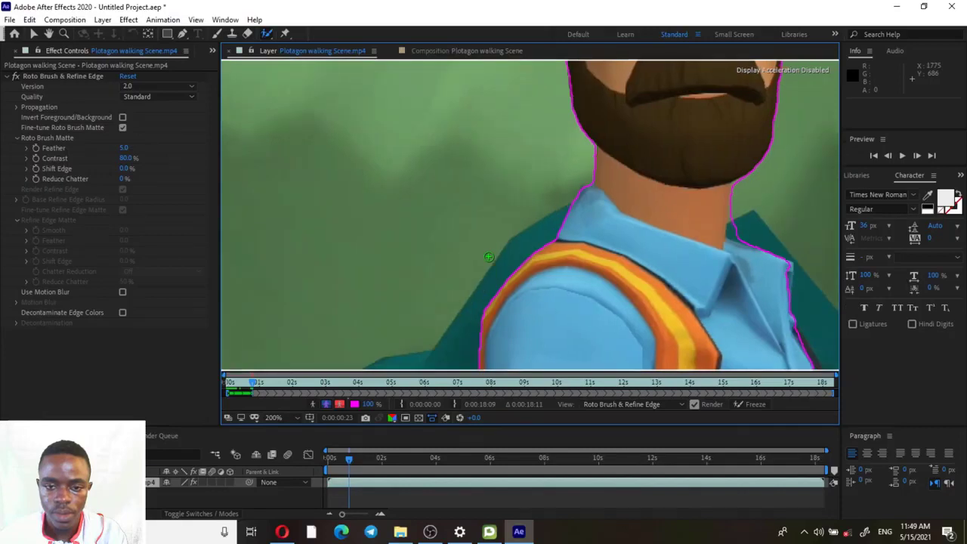
{"action": "scroll", "coordinate": [489, 257], "scroll_direction": "down", "scroll_amount": 3}
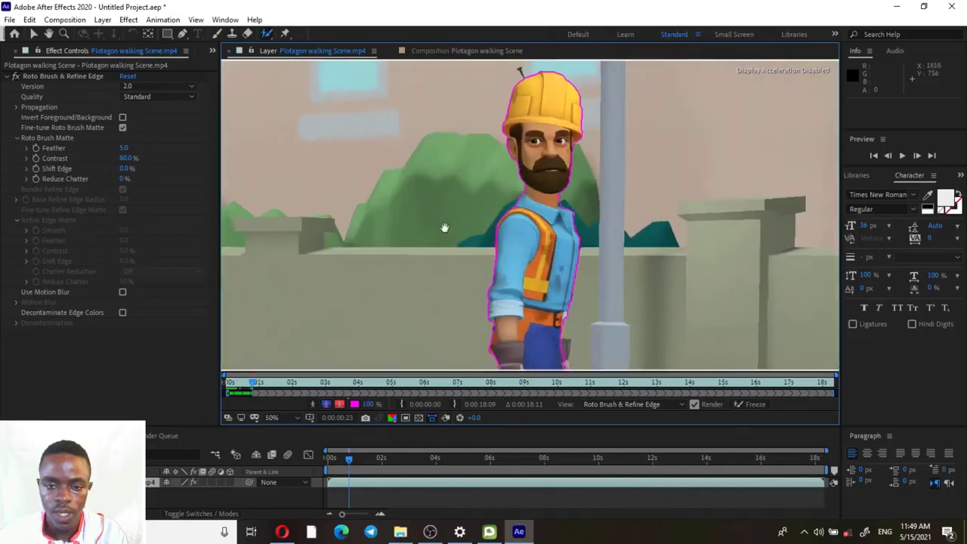
On frame 0:00:00:23, add the Builder's far forearm and glove beside the belt and trousers to the Roto Brush selection.
{"action": "scroll", "coordinate": [445, 199], "scroll_direction": "up", "scroll_amount": 3}
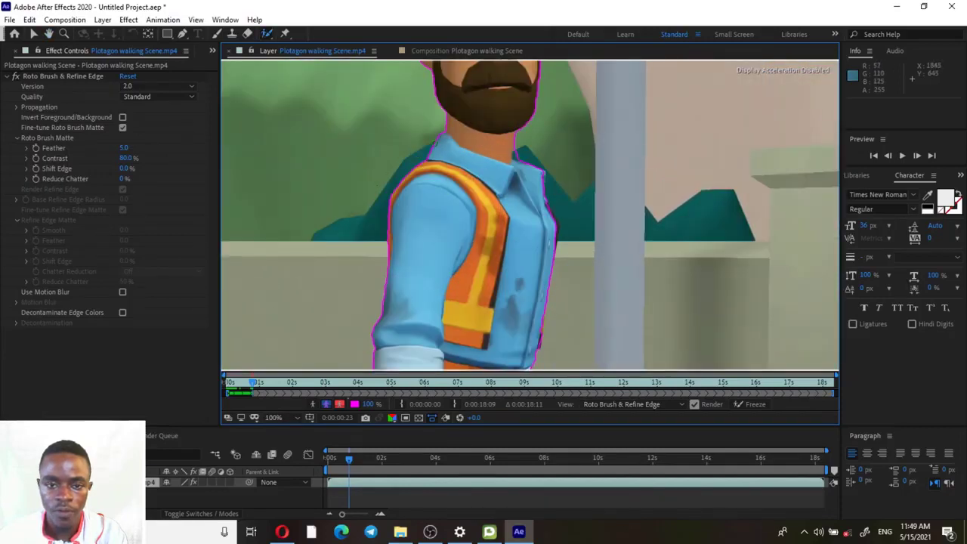
{"action": "scroll", "coordinate": [438, 151], "scroll_direction": "up", "scroll_amount": 1}
{"action": "scroll", "coordinate": [449, 159], "scroll_direction": "down", "scroll_amount": 4}
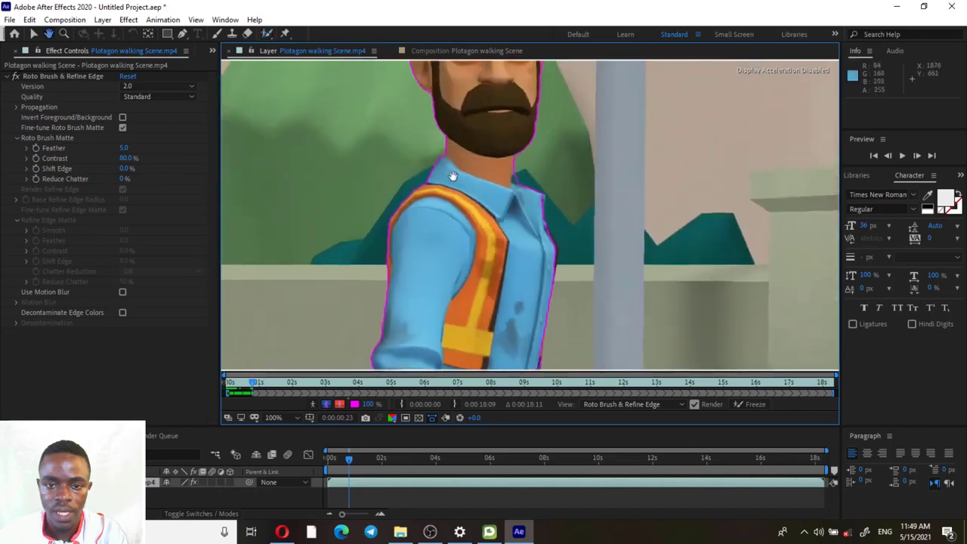
{"action": "left_click_drag", "start_coordinate": [456, 178], "coordinate": [445, 156]}
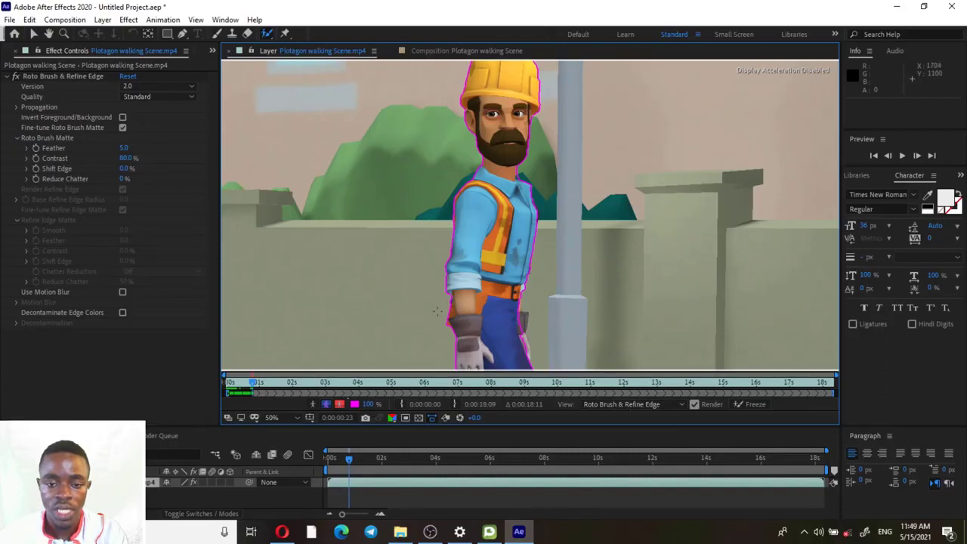
{"action": "scroll", "coordinate": [436, 310], "scroll_direction": "down", "scroll_amount": 2}
{"action": "scroll", "coordinate": [469, 302], "scroll_direction": "up", "scroll_amount": 2}
{"action": "scroll", "coordinate": [514, 259], "scroll_direction": "up", "scroll_amount": 4}
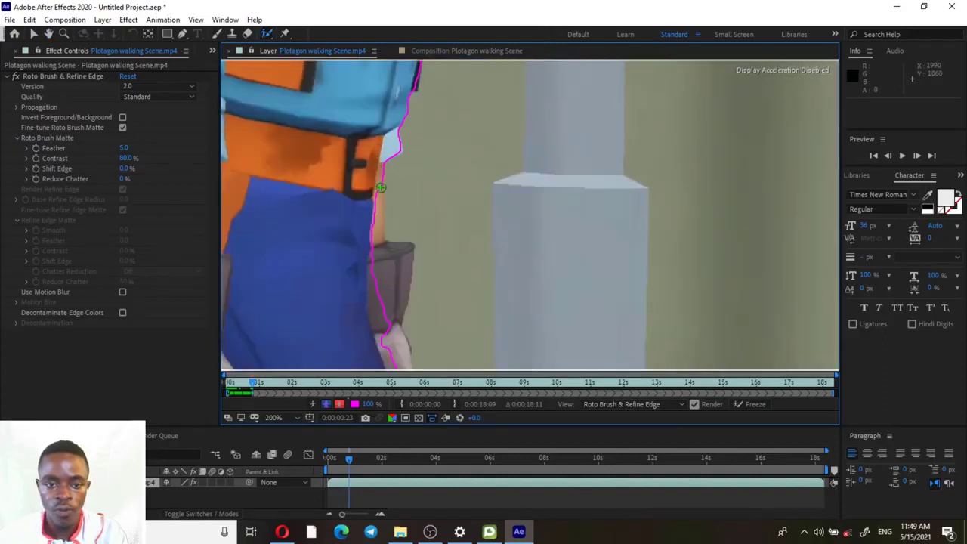
{"action": "mouse_move", "coordinate": [384, 145]}
{"action": "left_mouse_down"}
{"action": "mouse_move", "coordinate": [376, 220]}
{"action": "mouse_move", "coordinate": [389, 268]}
{"action": "mouse_move", "coordinate": [392, 369]}
{"action": "left_mouse_up"}
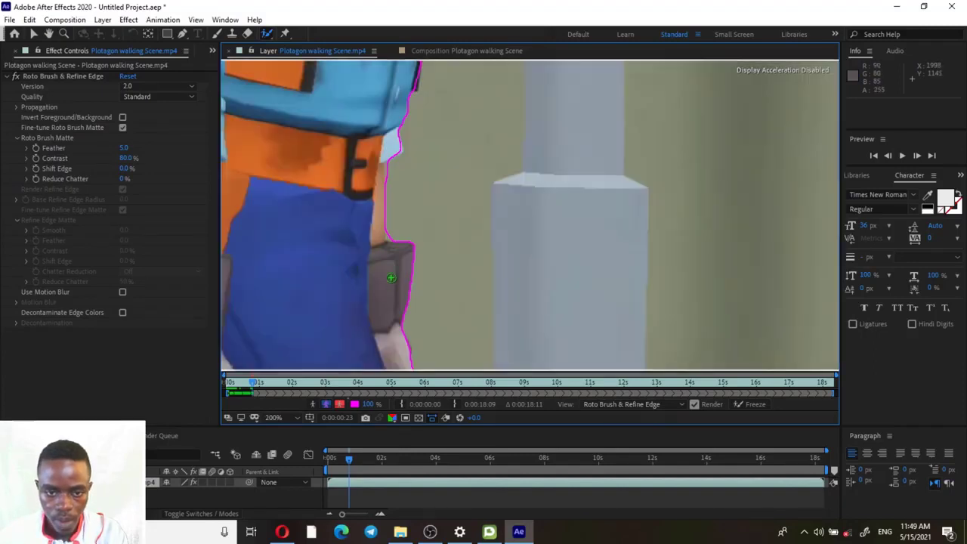
Examine the Builder's whole outline on frame 0:00:00:23, from the hard hat to the shoes, with the full frame fitted in view.
{"action": "scroll", "coordinate": [391, 277], "scroll_direction": "down", "scroll_amount": 4}
{"action": "left_click_drag", "start_coordinate": [441, 260], "coordinate": [374, 268]}
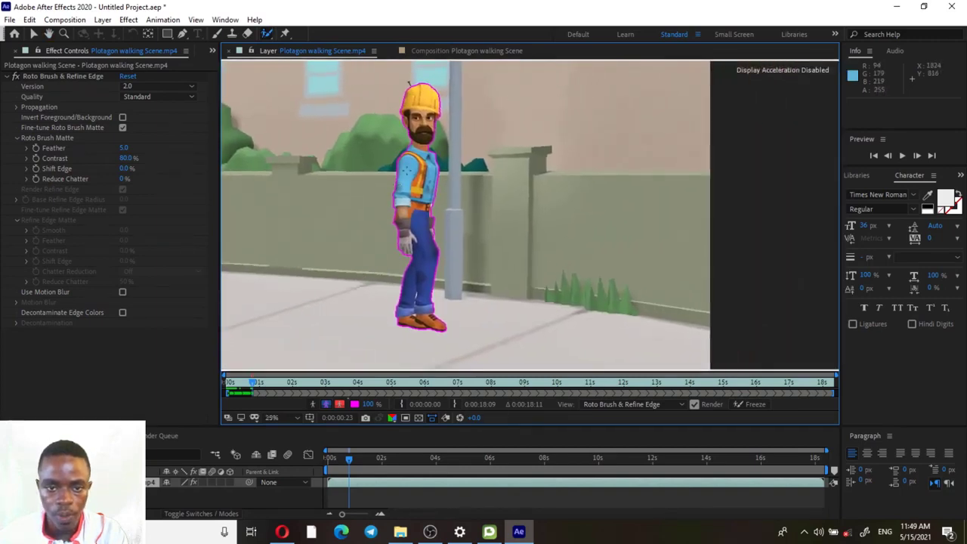
{"action": "scroll", "coordinate": [479, 171], "scroll_direction": "up", "scroll_amount": 2}
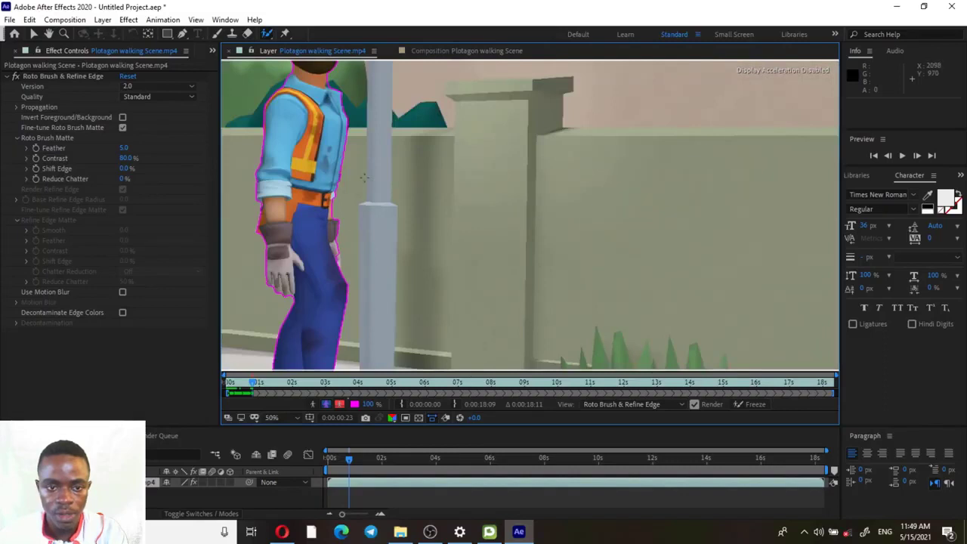
{"action": "scroll", "coordinate": [363, 177], "scroll_direction": "down", "scroll_amount": 2}
{"action": "left_click_drag", "start_coordinate": [363, 179], "coordinate": [314, 181]}
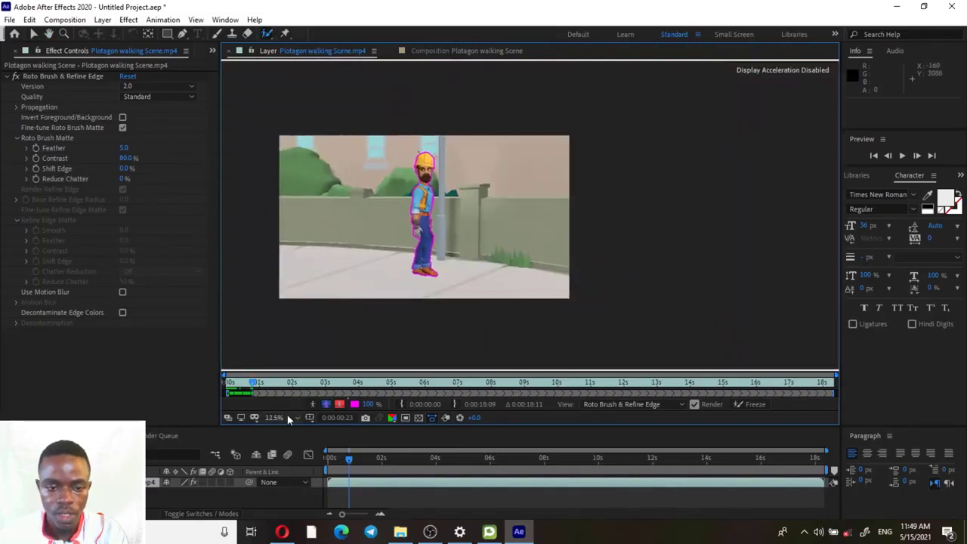
{"action": "left_click", "coordinate": [287, 418]}
{"action": "left_click", "coordinate": [289, 218]}
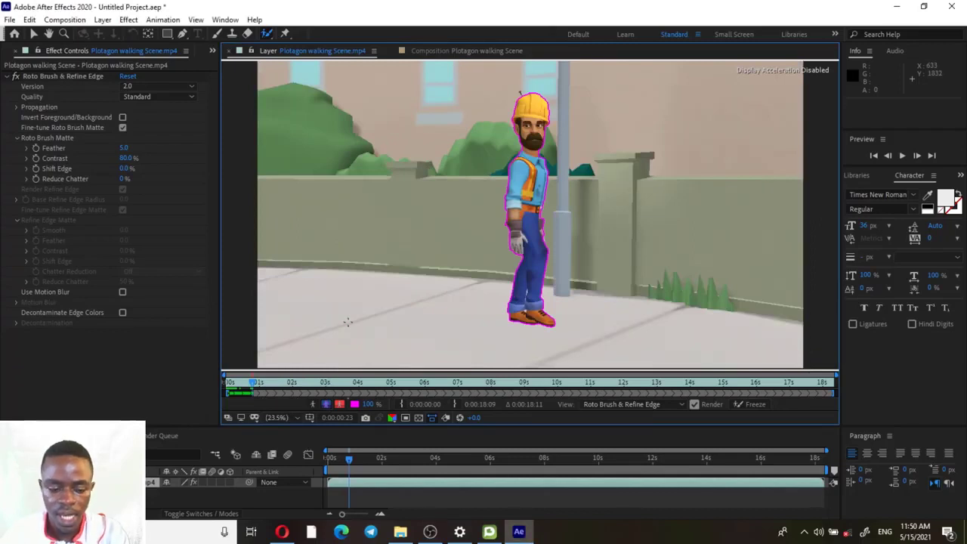
Advance ten frames to 0:00:01:03 and add the Builder's far cuff and forearm to the selection.
{"action": "key", "text": "shift+Page_Down"}
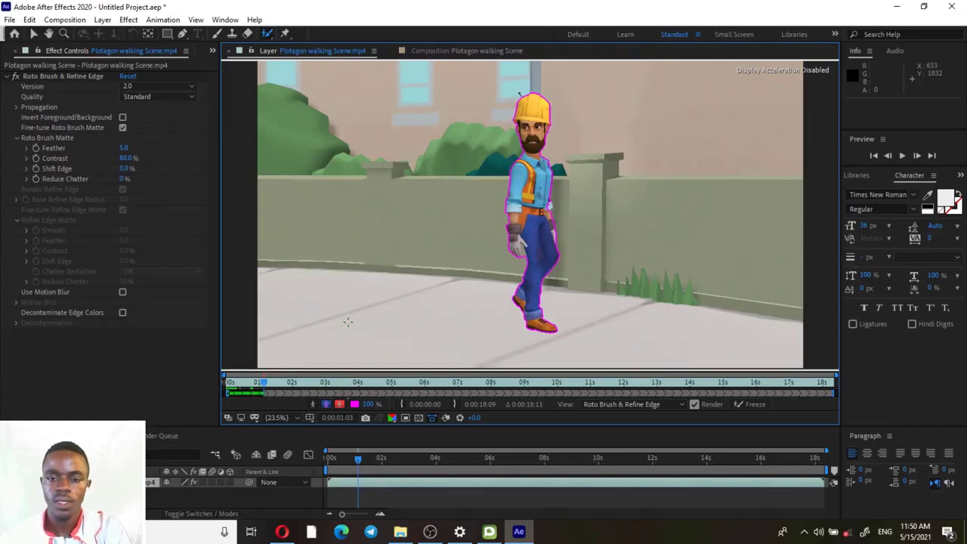
{"action": "scroll", "coordinate": [533, 150], "scroll_direction": "up", "scroll_amount": 3}
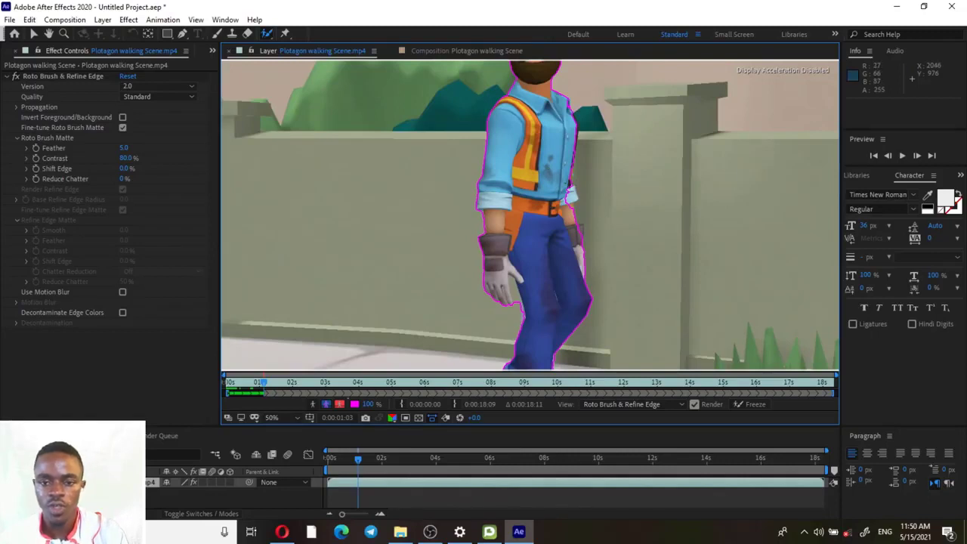
{"action": "left_click_drag", "start_coordinate": [568, 184], "coordinate": [582, 229]}
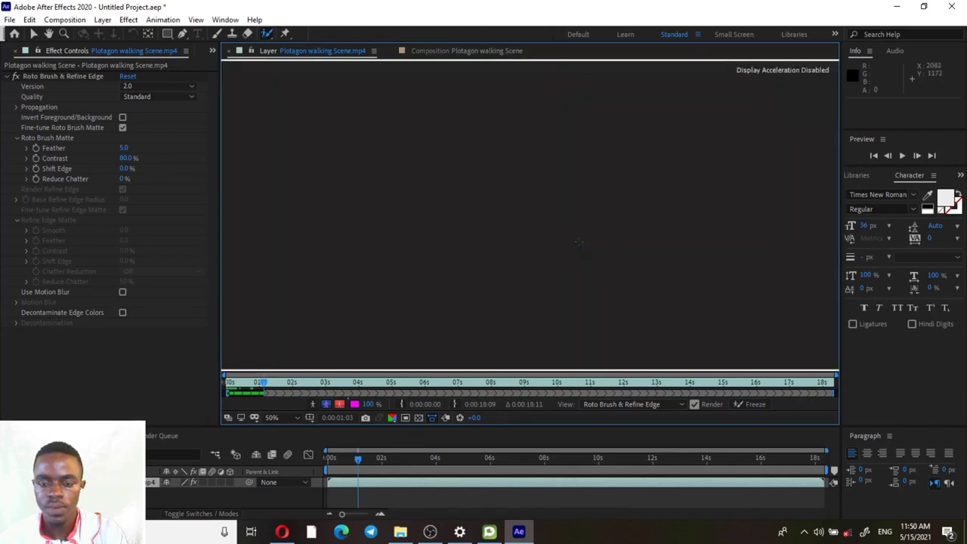
{"action": "key", "text": "comma"}
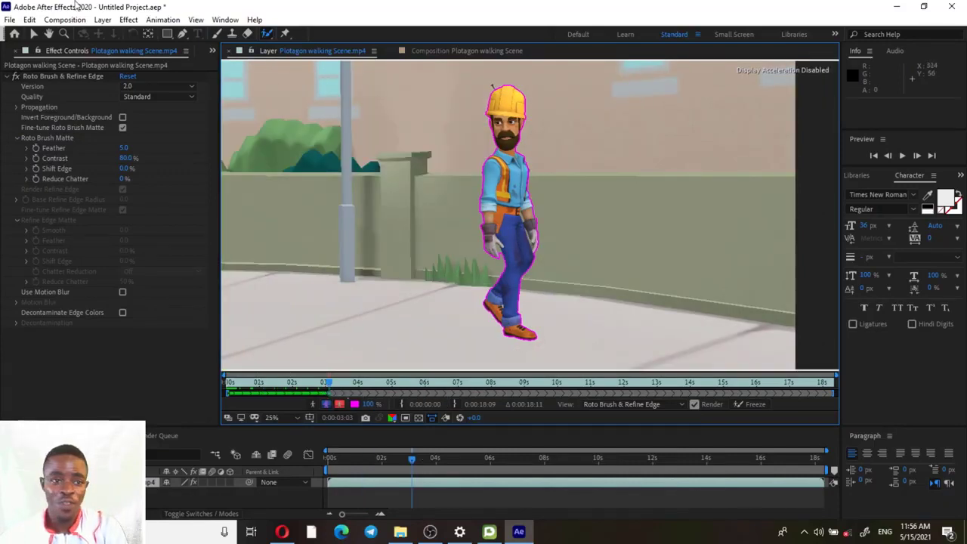
Save the project to the Desktop as "plotagon walking scene by femtech studio".
{"action": "left_click", "coordinate": [10, 19]}
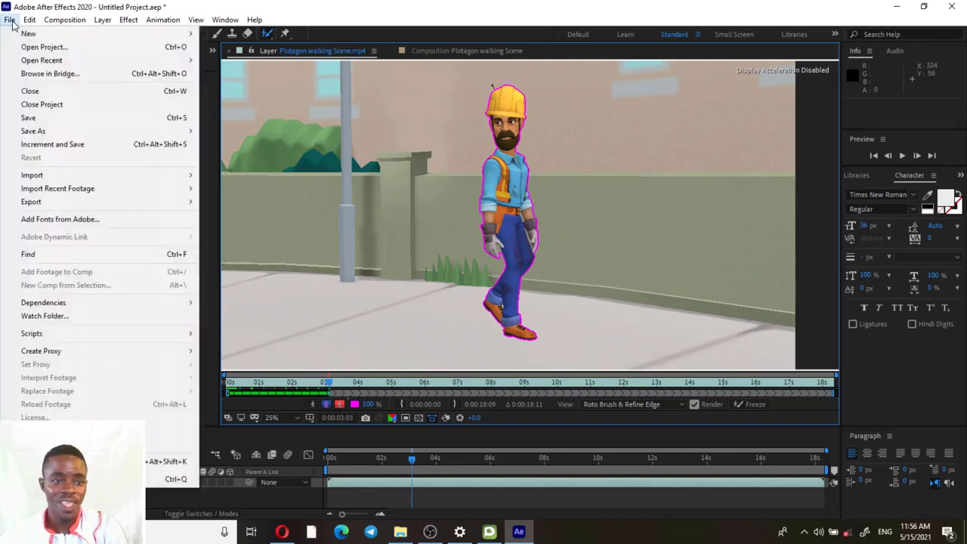
{"action": "left_click", "coordinate": [45, 117]}
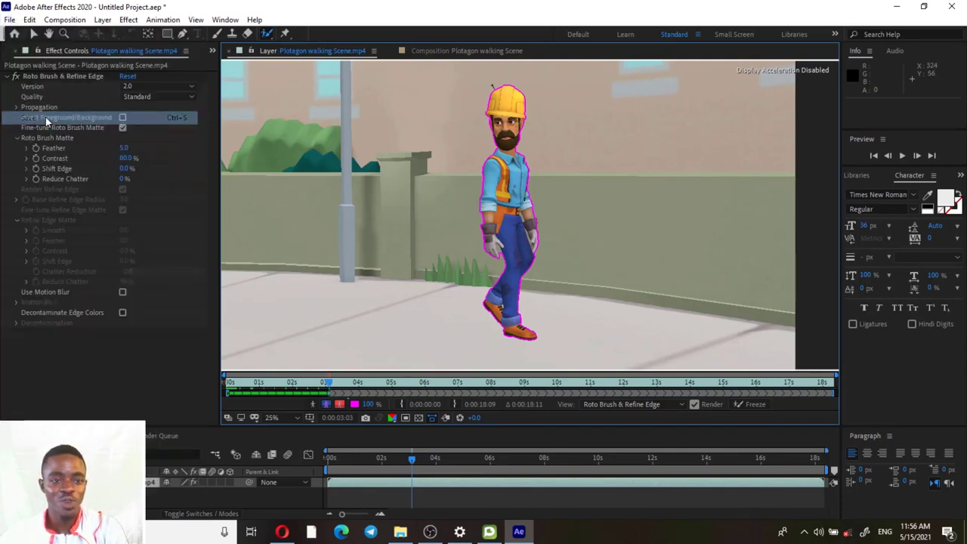
{"action": "left_click", "coordinate": [45, 117]}
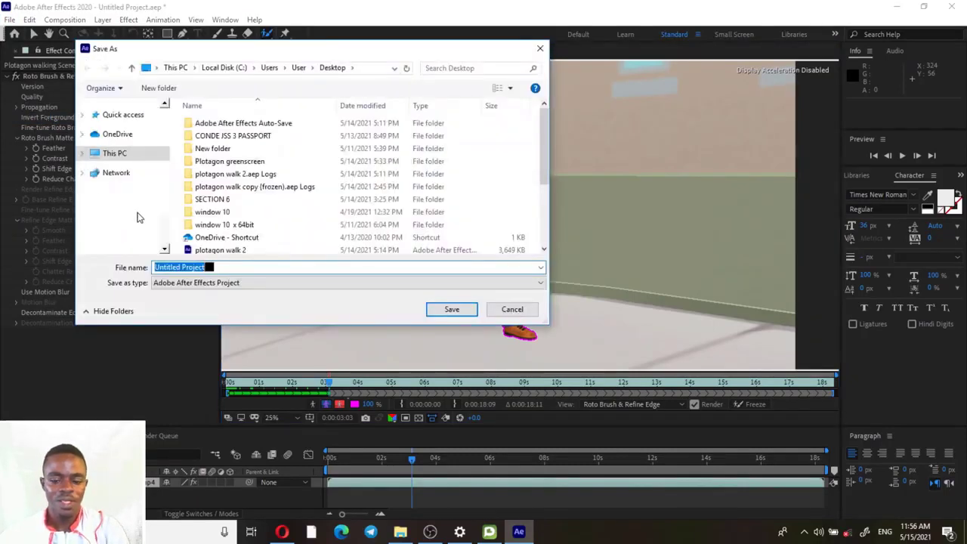
{"action": "type", "text": "pl"}
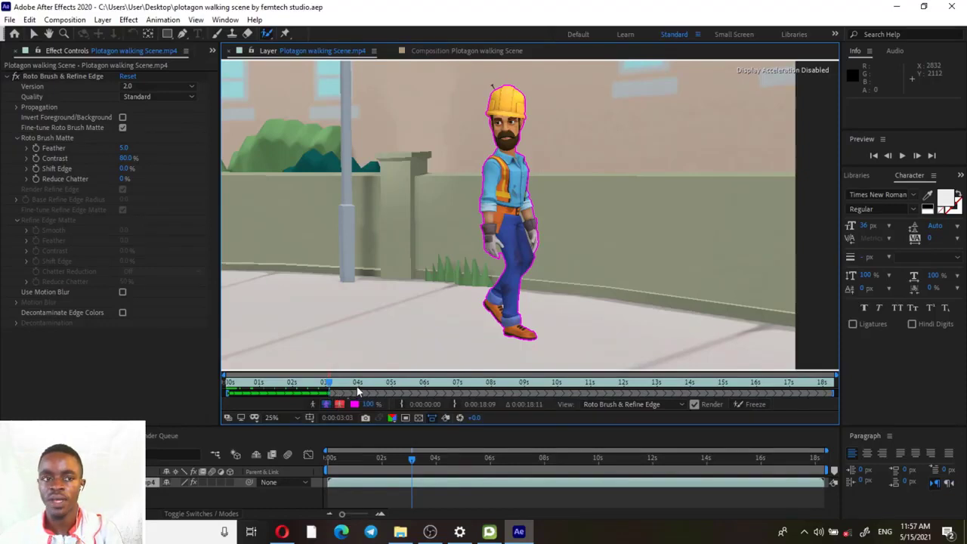
Save a copy of the project to the Desktop as "plotagon walking scene by femtech studio copy".
{"action": "left_click", "coordinate": [9, 19]}
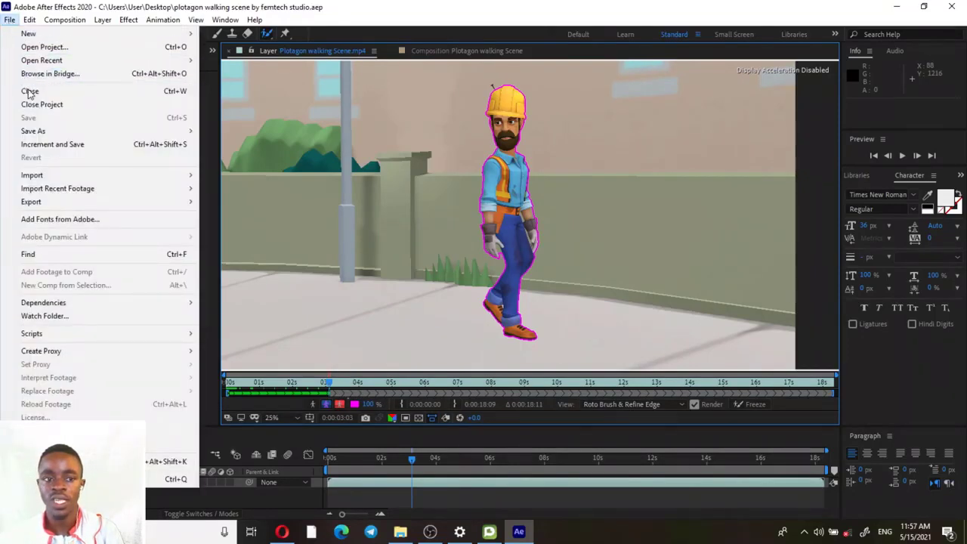
{"action": "mouse_move", "coordinate": [50, 133]}
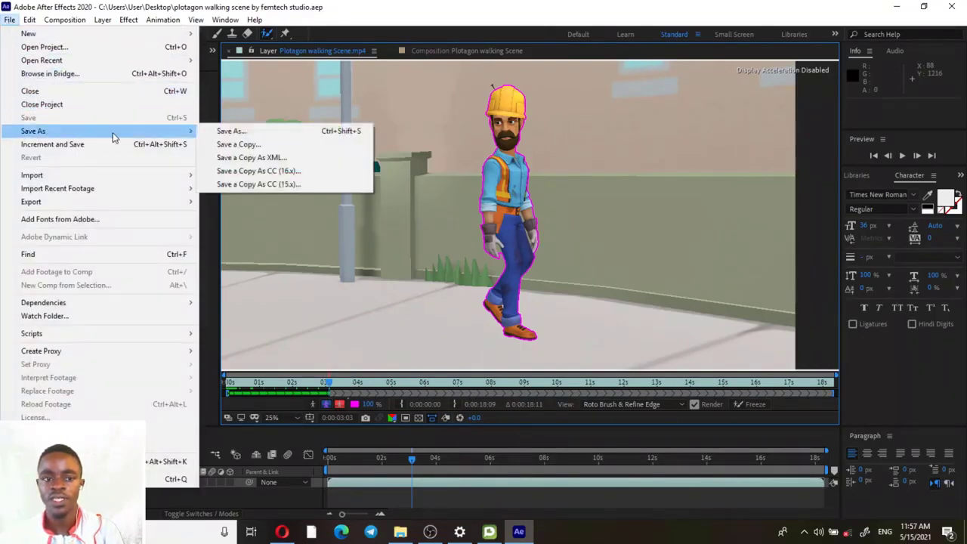
{"action": "left_click", "coordinate": [227, 145]}
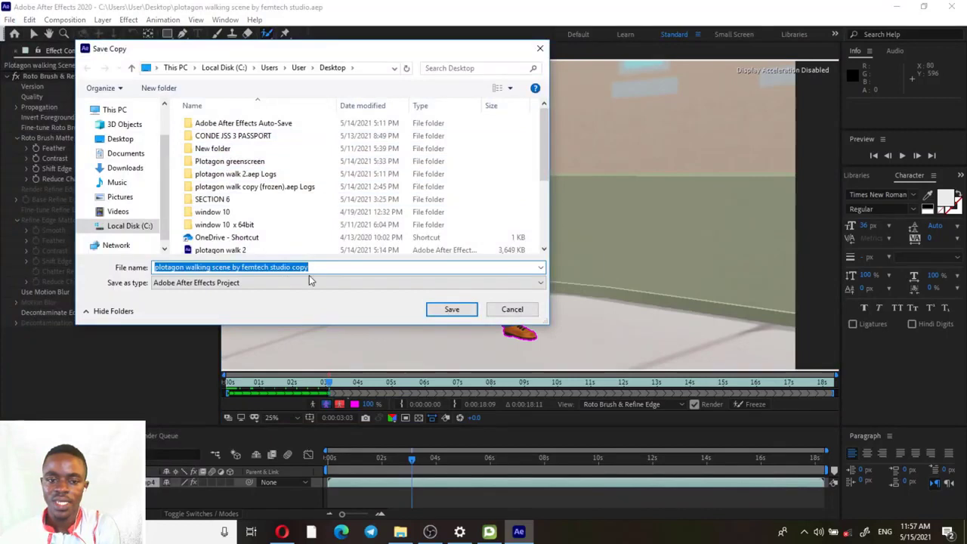
{"action": "left_click", "coordinate": [451, 309]}
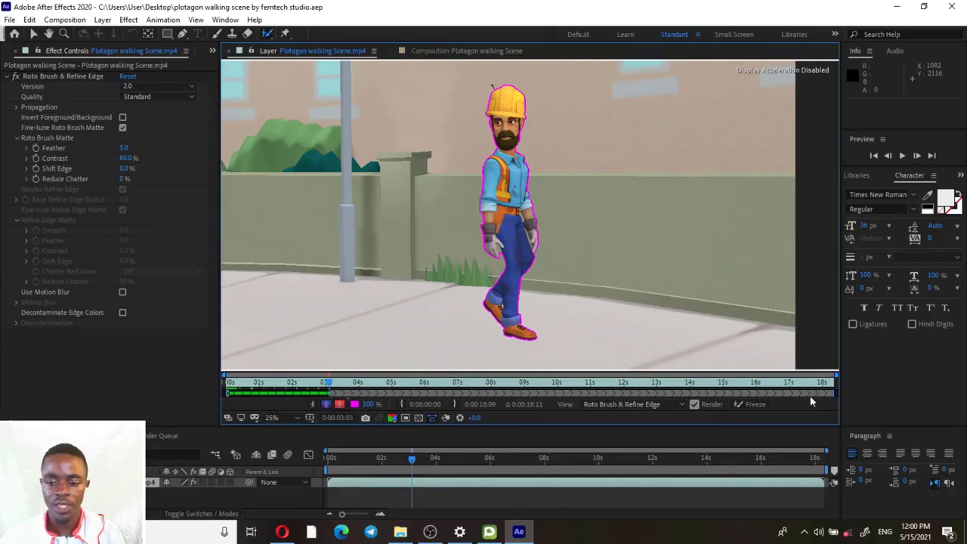
Shorten the Roto Brush span to end at 0:00:03:03 and freeze the propagated selection.
{"action": "left_click_drag", "start_coordinate": [833, 393], "coordinate": [331, 405]}
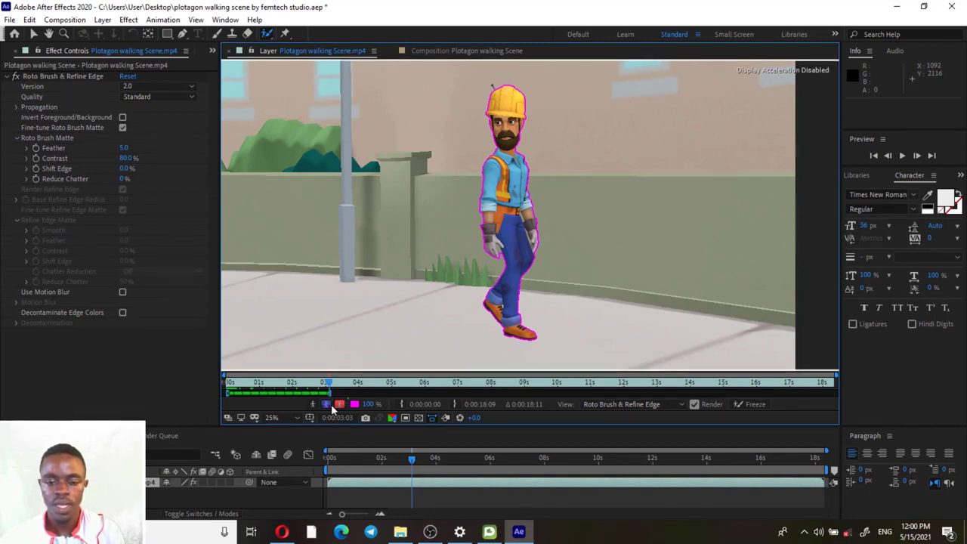
{"action": "left_click", "coordinate": [744, 406]}
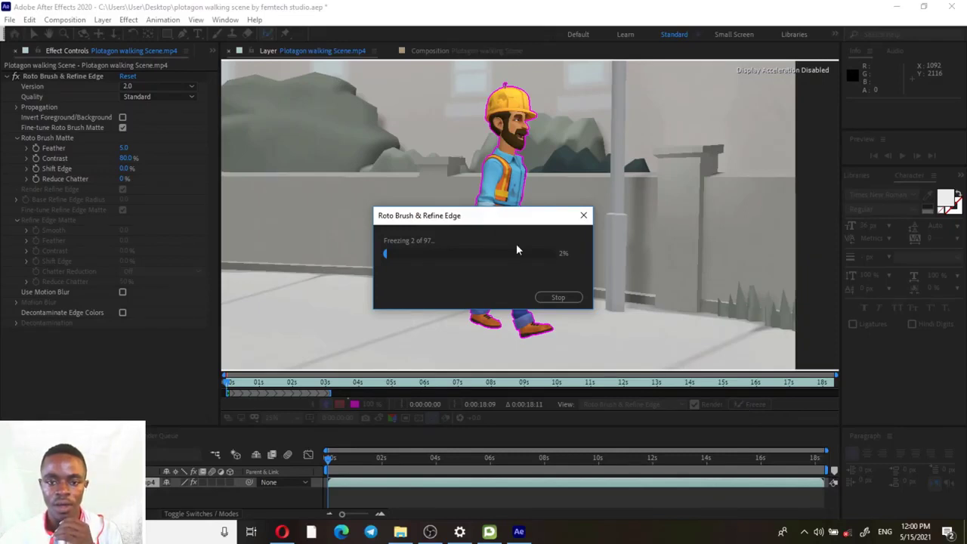
{"action": "left_click_drag", "start_coordinate": [503, 216], "coordinate": [538, 238]}
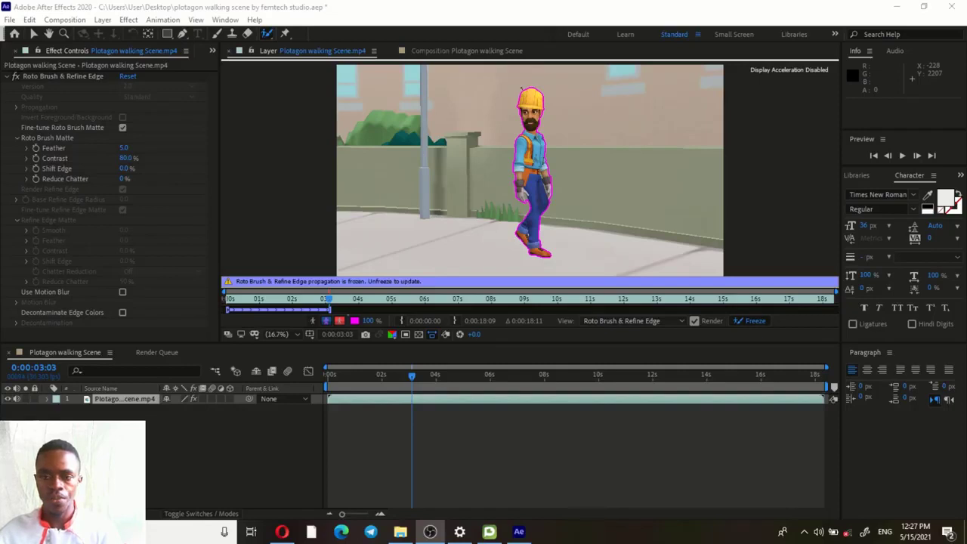
Minimize After Effects and open the Plotagon greenscreen folder from the desktop in a maximized window.
{"action": "left_click", "coordinate": [896, 7]}
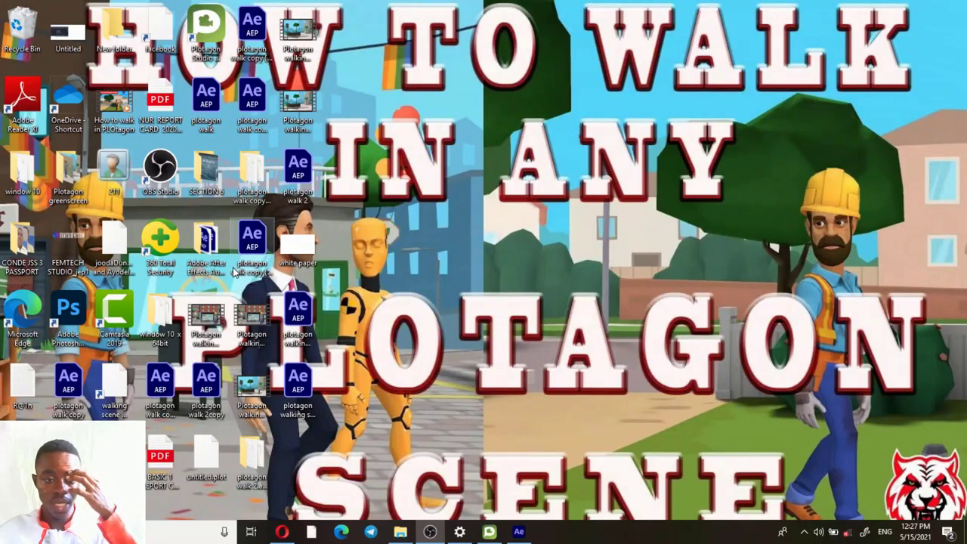
{"action": "double_click", "coordinate": [68, 173]}
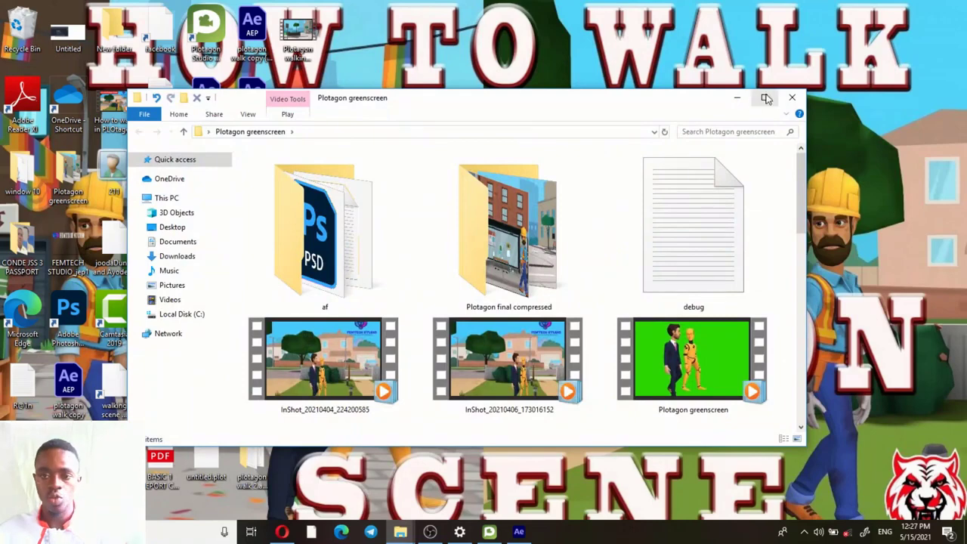
{"action": "left_click", "coordinate": [764, 97]}
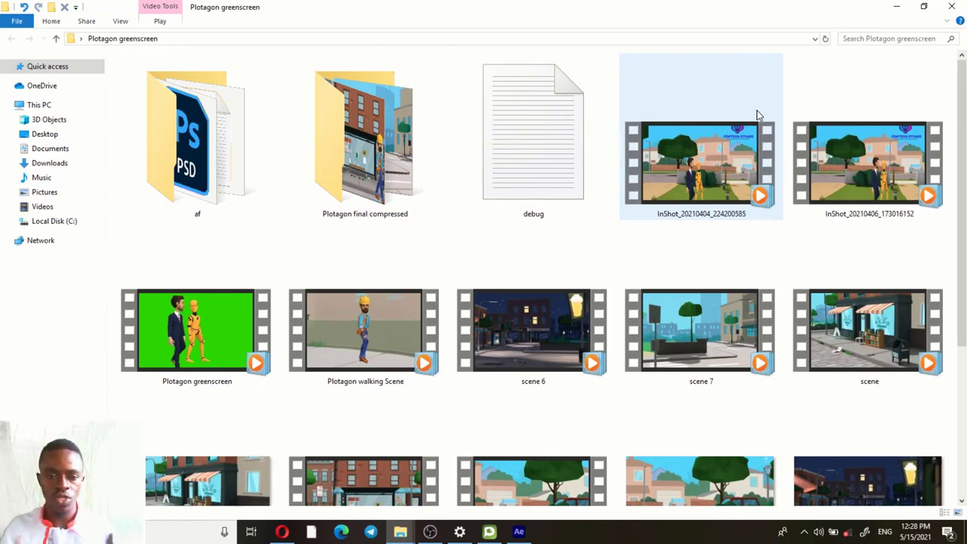
Play the Plotagon walking Scene video, pausing to examine the original background behind the Builder, and close the player.
{"action": "left_click", "coordinate": [382, 355]}
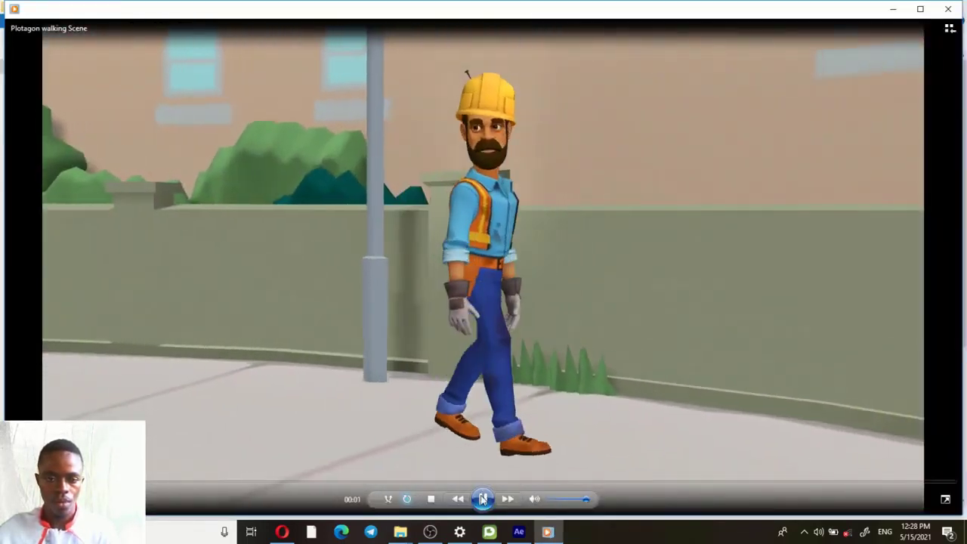
{"action": "left_click", "coordinate": [482, 499]}
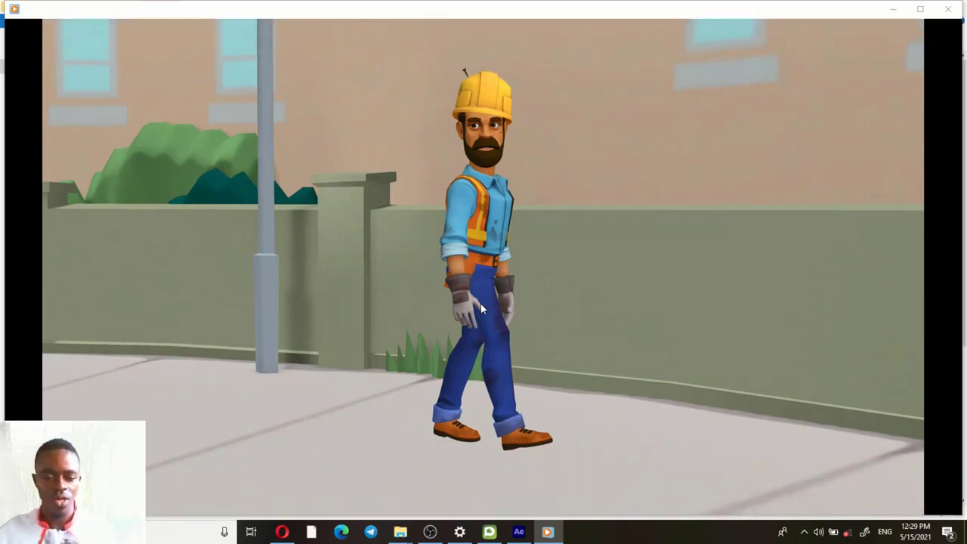
{"action": "mouse_move", "coordinate": [484, 300]}
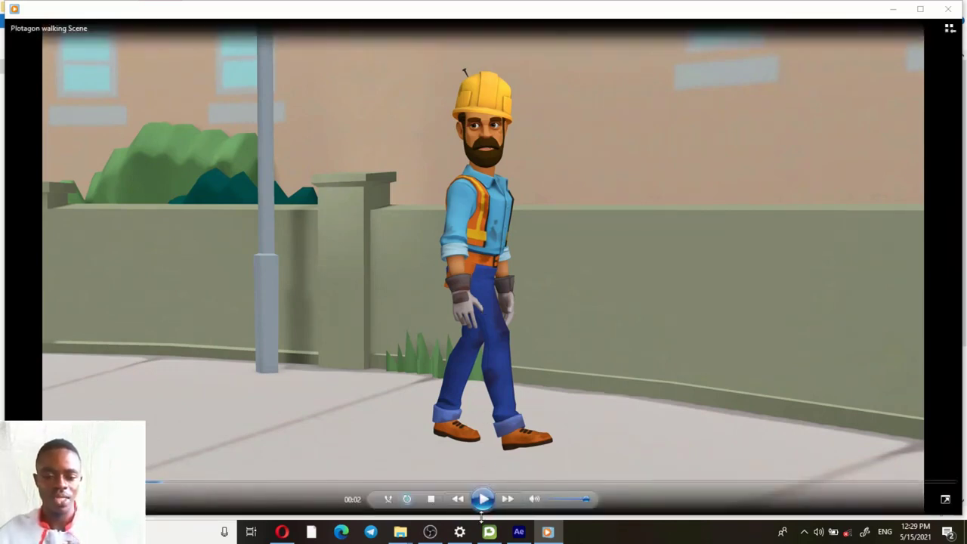
{"action": "left_click", "coordinate": [485, 300]}
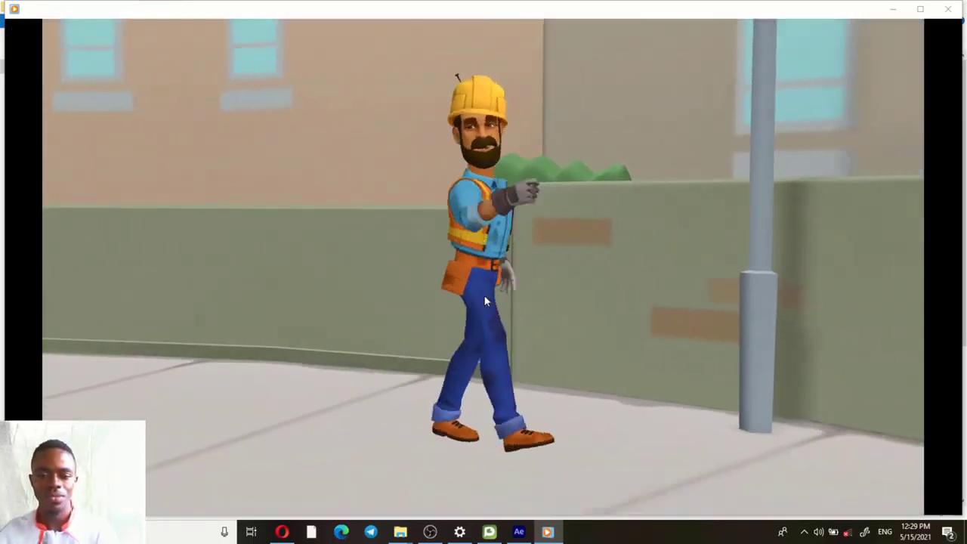
{"action": "left_click", "coordinate": [485, 301]}
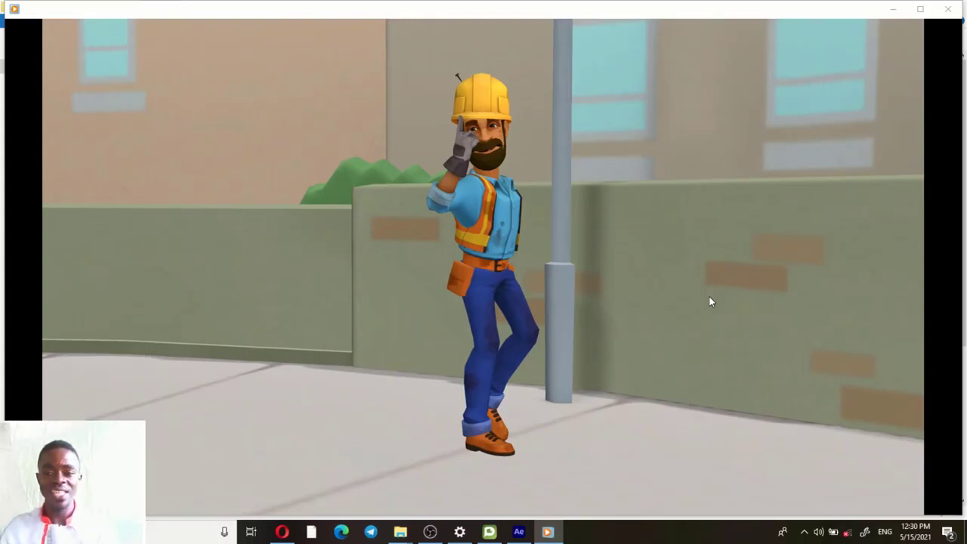
{"action": "left_click", "coordinate": [948, 8]}
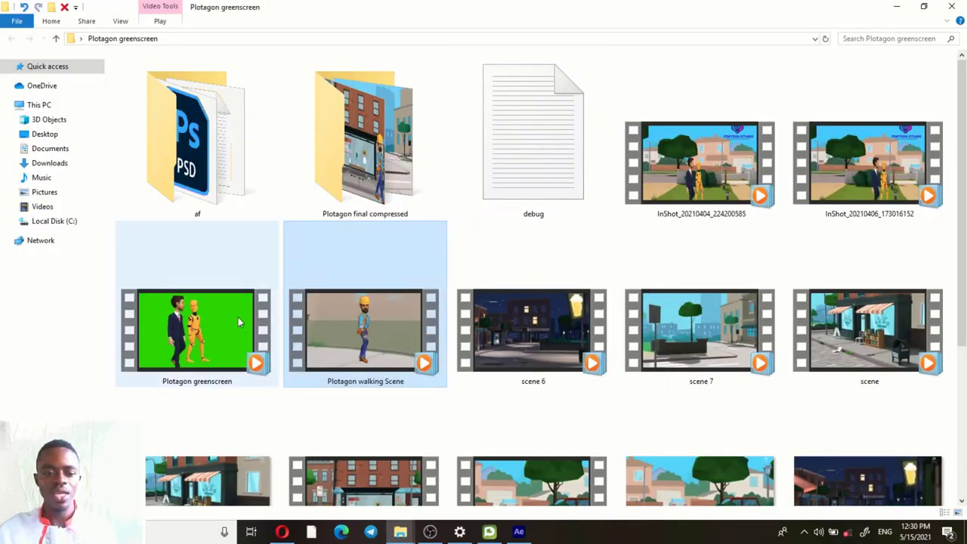
Play the Plotagon greenscreen video from the same folder to view the two walking characters.
{"action": "left_click", "coordinate": [192, 353]}
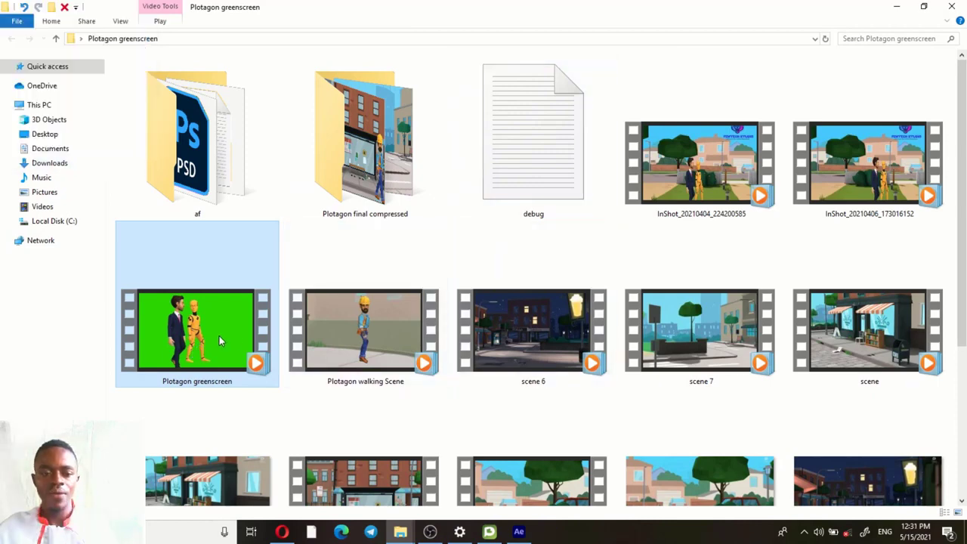
{"action": "double_click", "coordinate": [217, 342]}
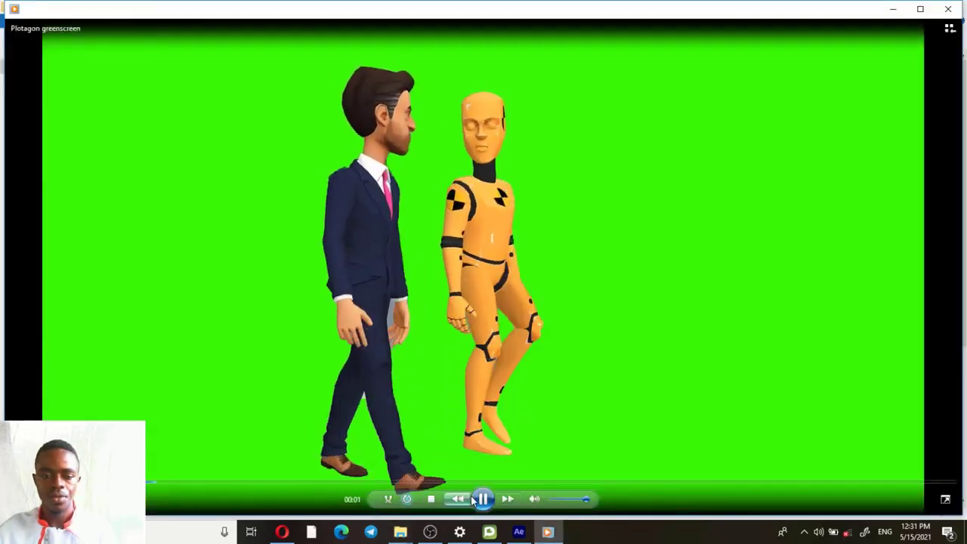
Pause and resume the Plotagon greenscreen video to examine the two walking characters, and minimize the player.
{"action": "left_click", "coordinate": [482, 499]}
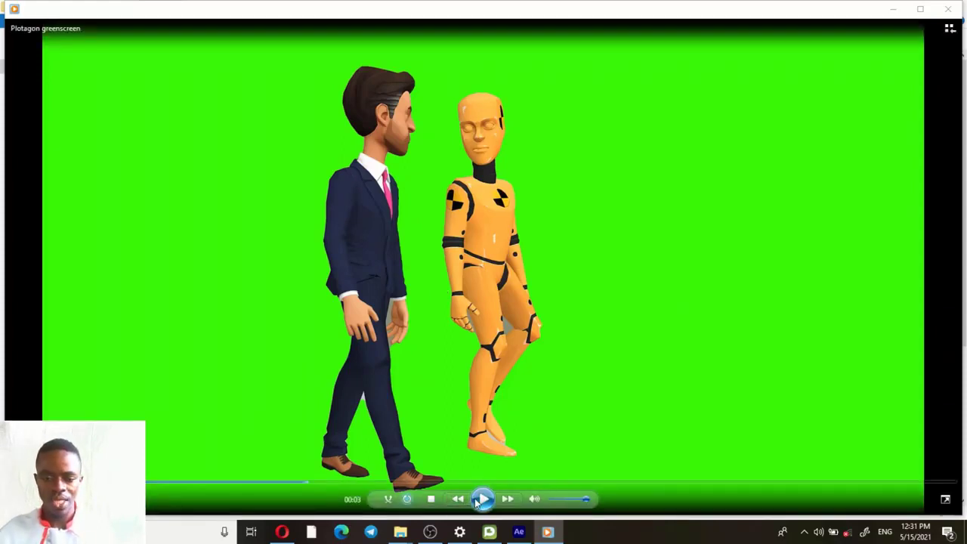
{"action": "left_click", "coordinate": [482, 499]}
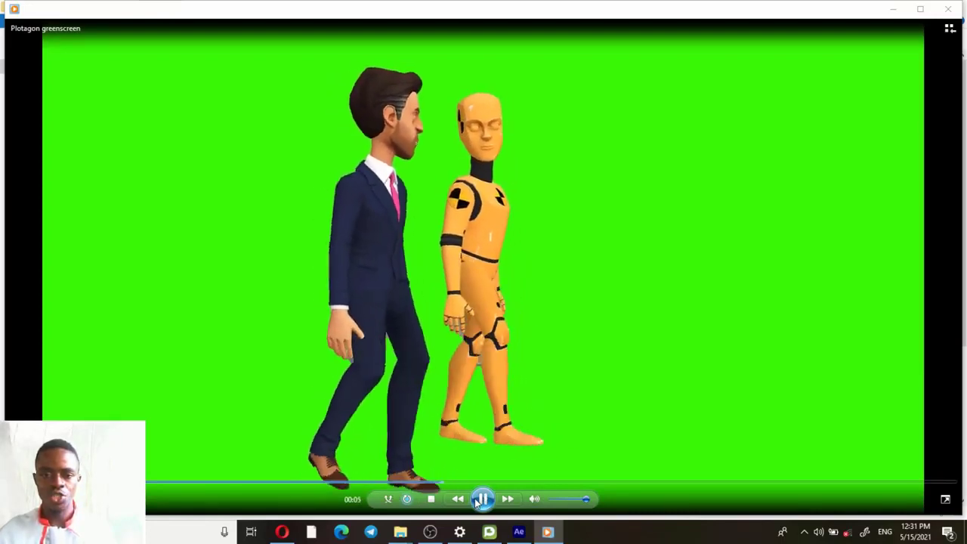
{"action": "left_click", "coordinate": [481, 500]}
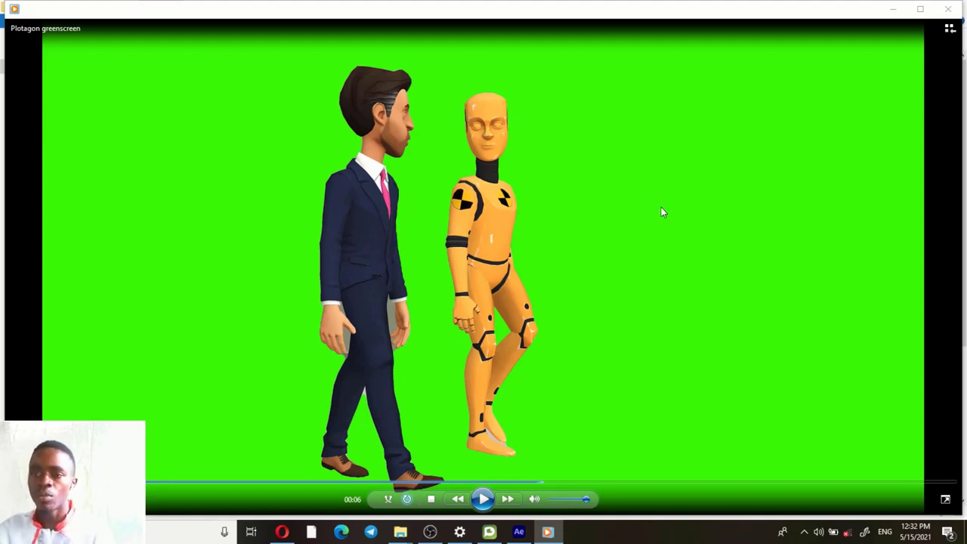
{"action": "left_click", "coordinate": [893, 8]}
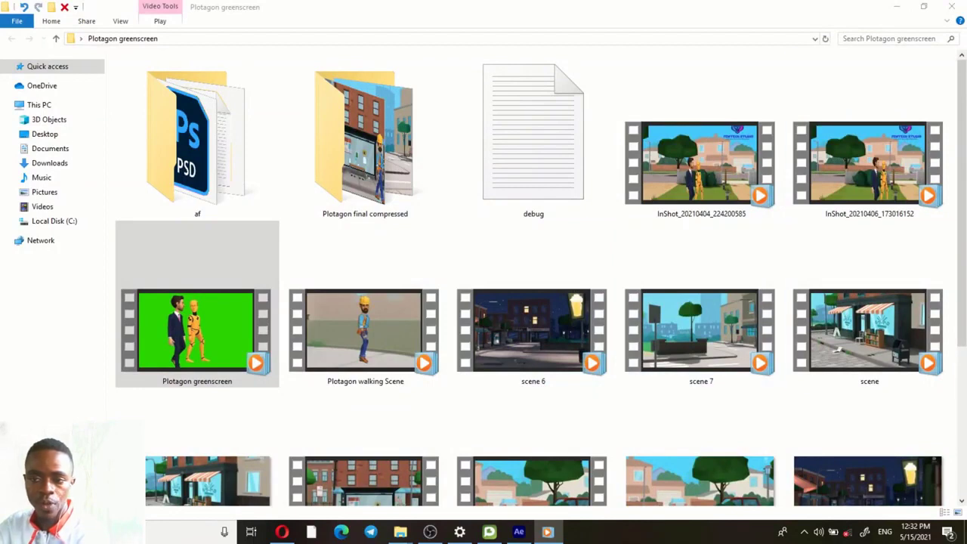
Play the plotagon walk 3 scene video from the Plotagon final compressed folder, pausing to examine the Builder against different backgrounds, and close the player.
{"action": "left_click_drag", "start_coordinate": [963, 197], "coordinate": [961, 314]}
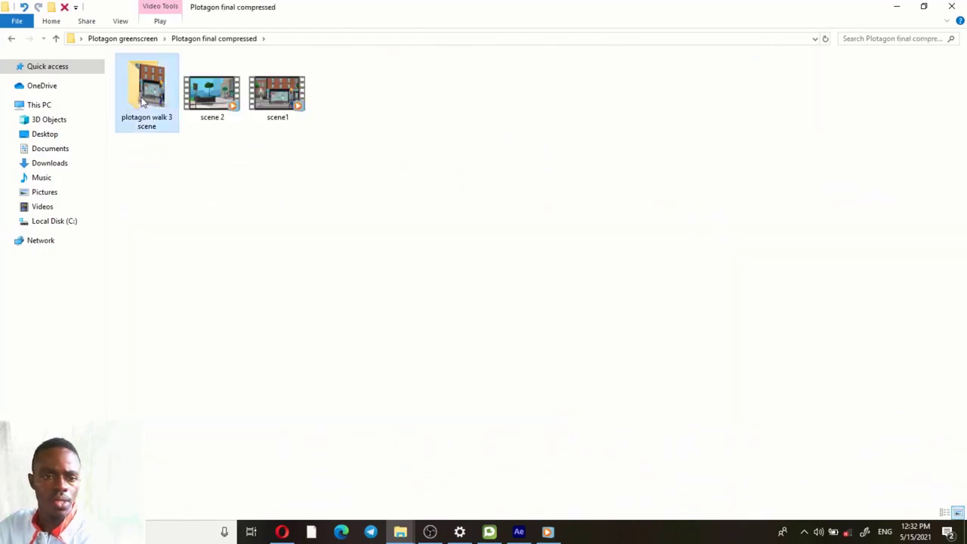
{"action": "double_click", "coordinate": [148, 96]}
{"action": "double_click", "coordinate": [149, 78]}
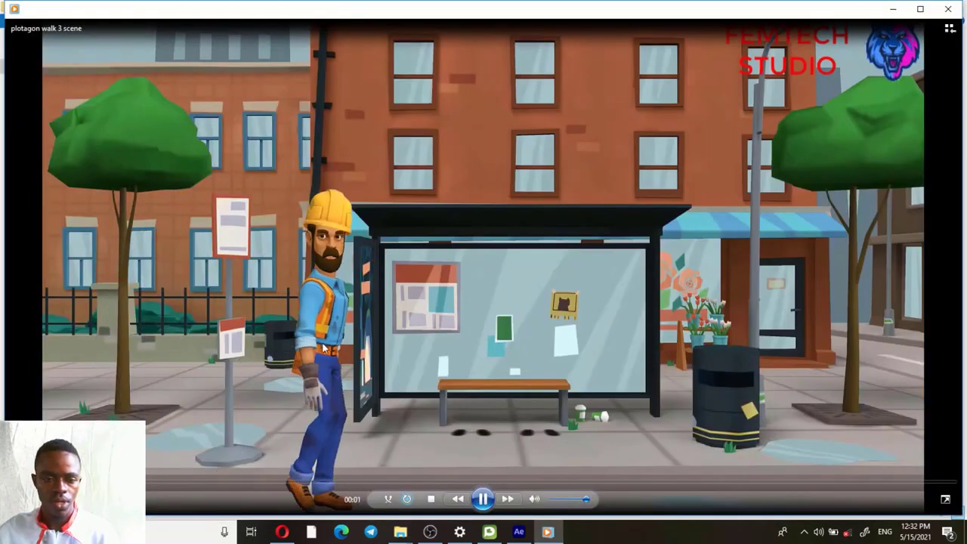
{"action": "left_click", "coordinate": [484, 500]}
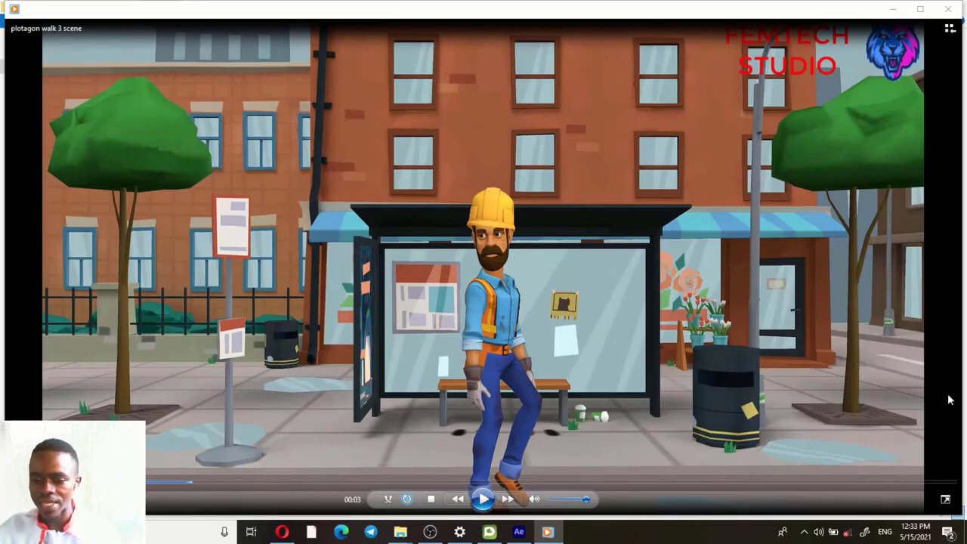
{"action": "left_click", "coordinate": [482, 501]}
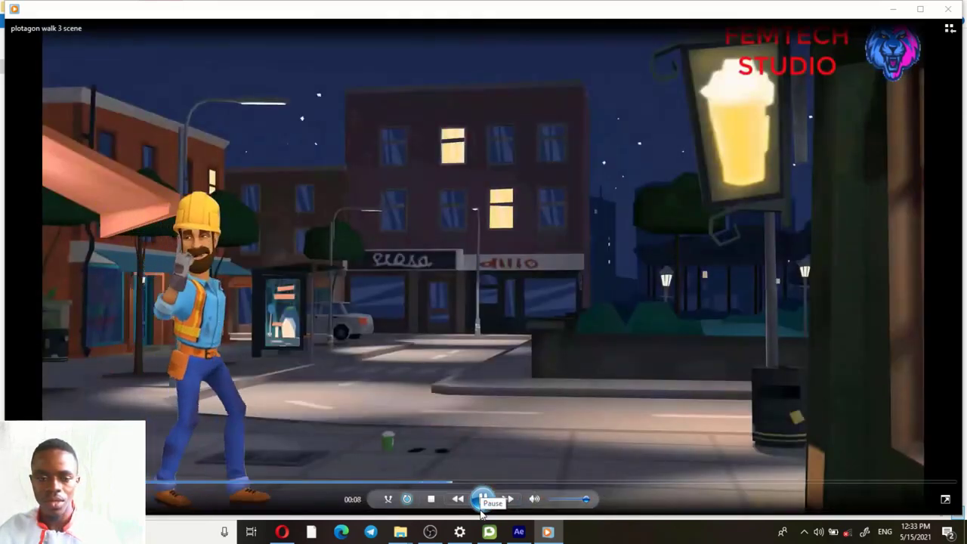
{"action": "left_click", "coordinate": [482, 505]}
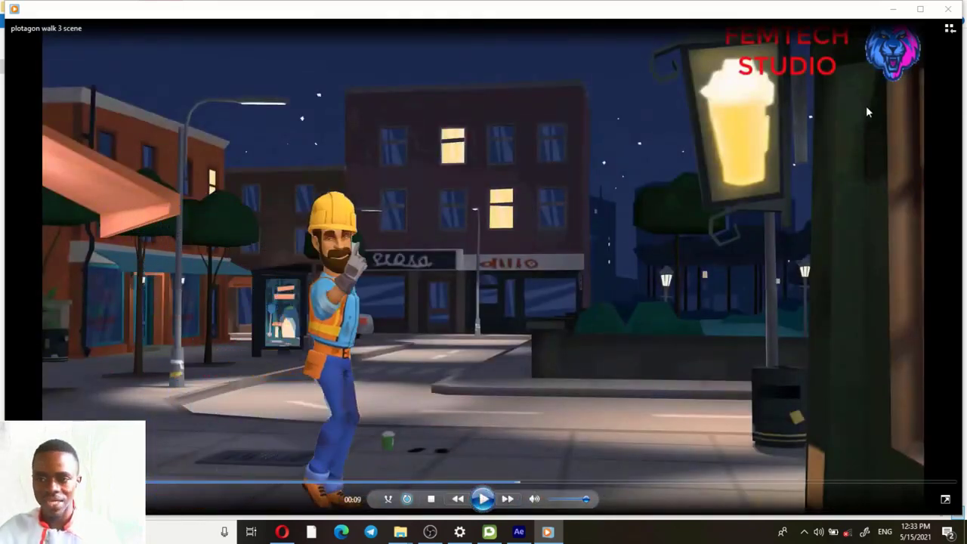
{"action": "left_click", "coordinate": [948, 9]}
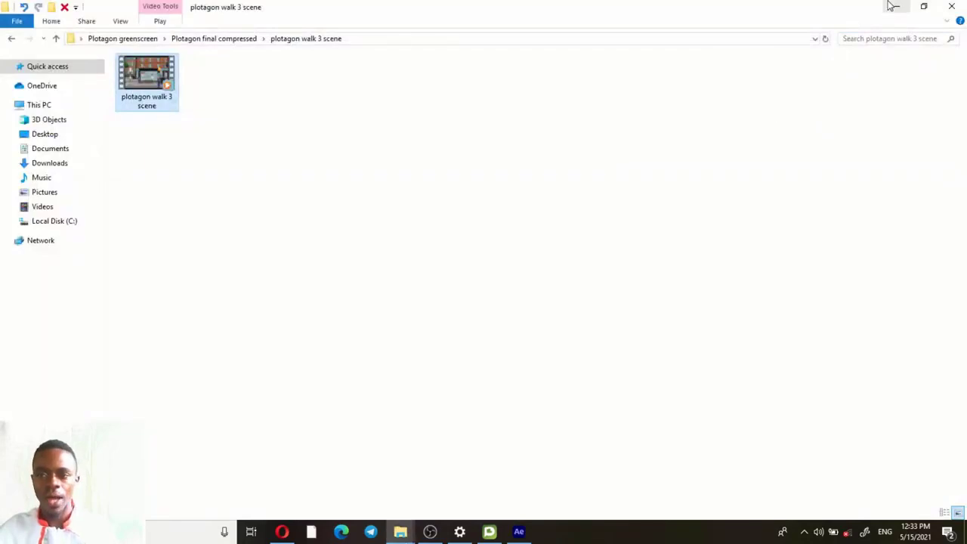
Minimize the folder window, switch to After Effects and show the Plotagon walking Scene composition instead of the layer view.
{"action": "left_click", "coordinate": [893, 6]}
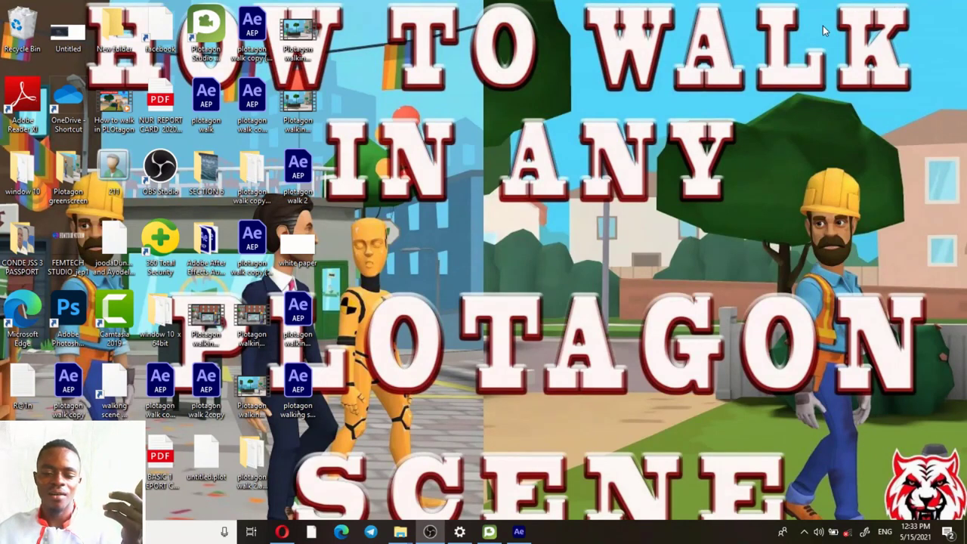
{"action": "left_click", "coordinate": [519, 532]}
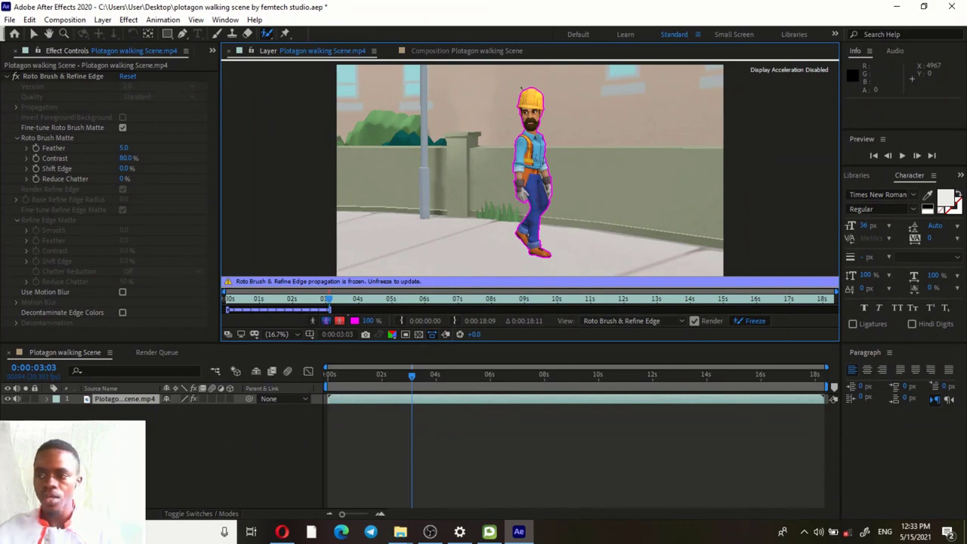
{"action": "key", "text": "alt+Tab"}
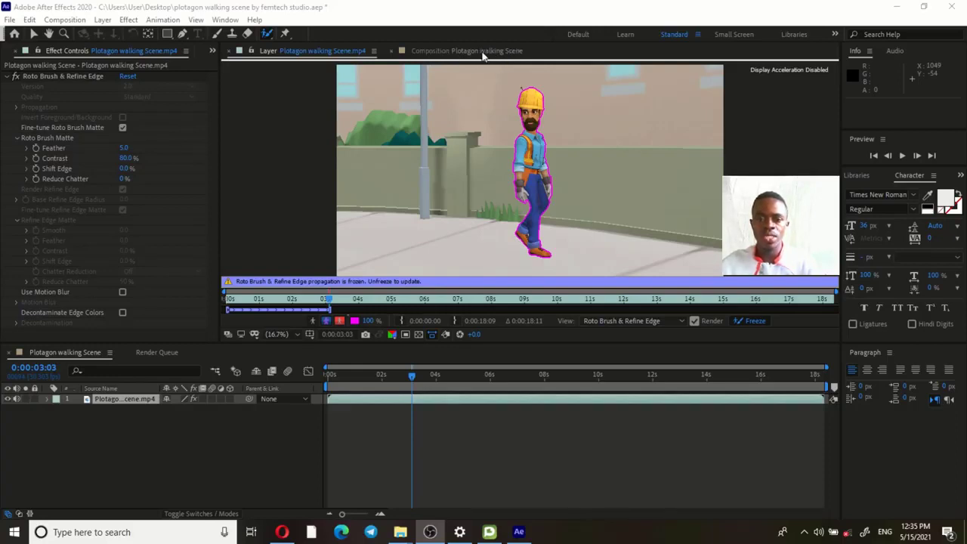
{"action": "left_click", "coordinate": [471, 52]}
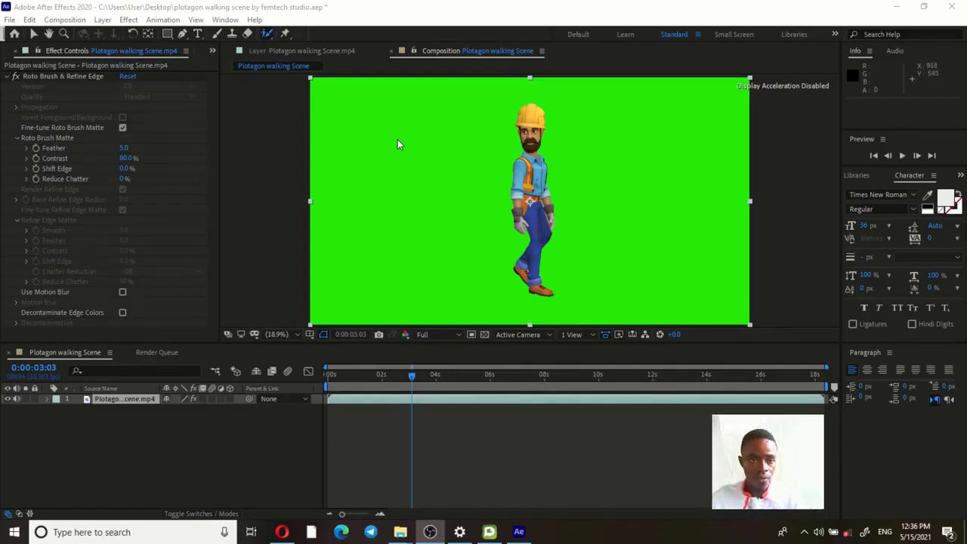
Preview near-black 0B0C0B as the composition's background color, and set the background color to green 22EC06.
{"action": "left_click", "coordinate": [218, 428]}
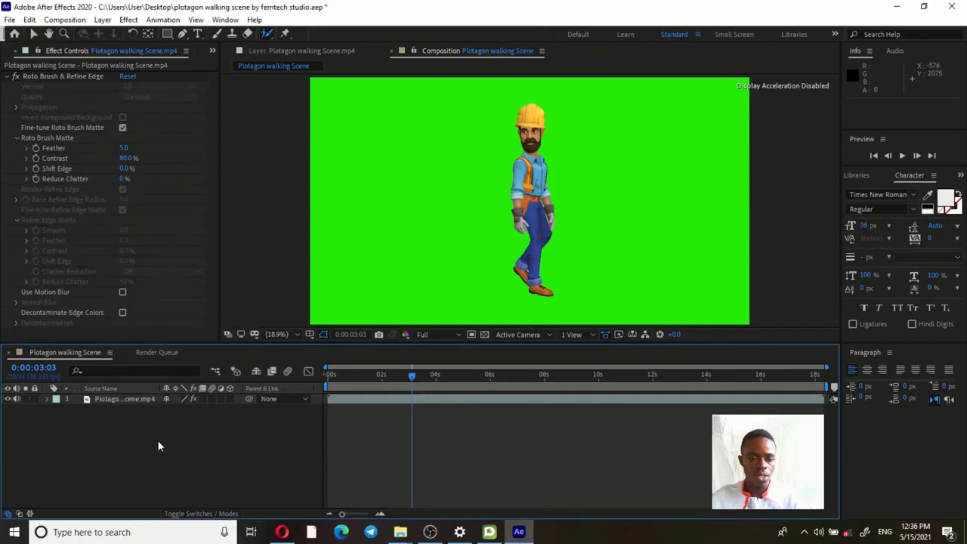
{"action": "left_click", "coordinate": [66, 21]}
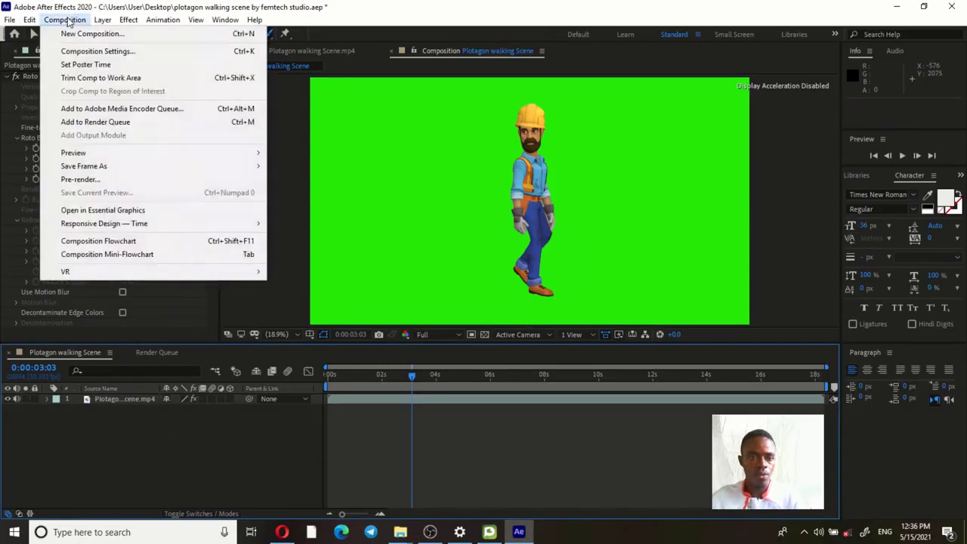
{"action": "left_click", "coordinate": [98, 51]}
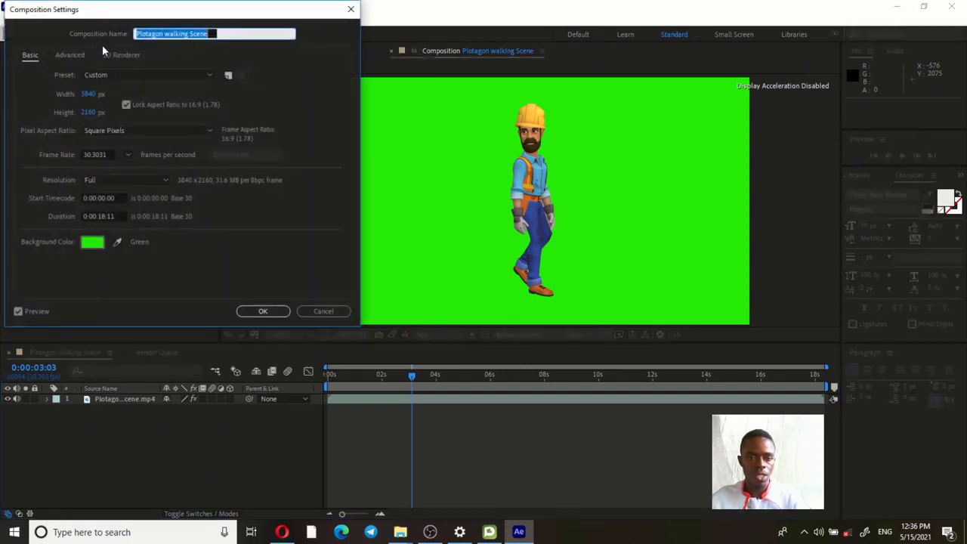
{"action": "left_click", "coordinate": [93, 248]}
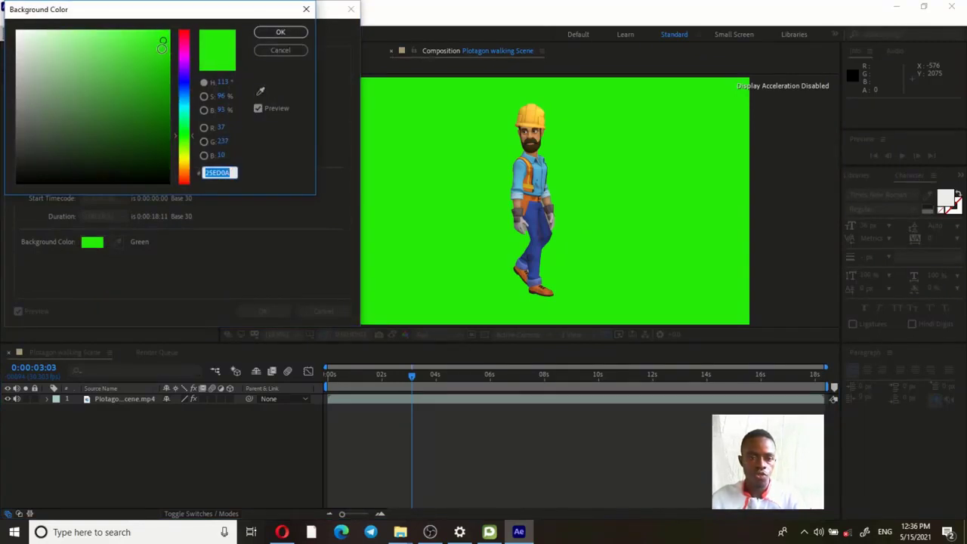
{"action": "left_click_drag", "start_coordinate": [36, 162], "coordinate": [26, 176]}
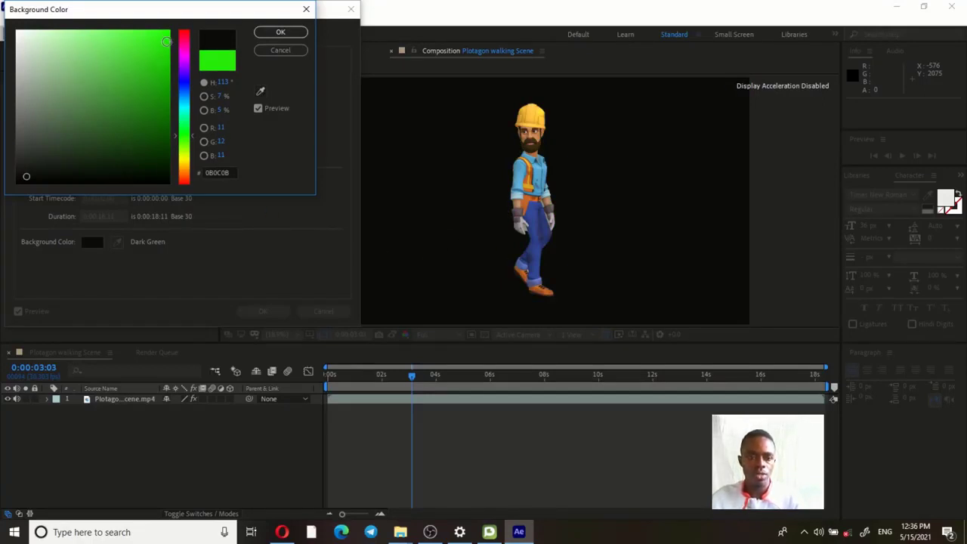
{"action": "left_click", "coordinate": [165, 40]}
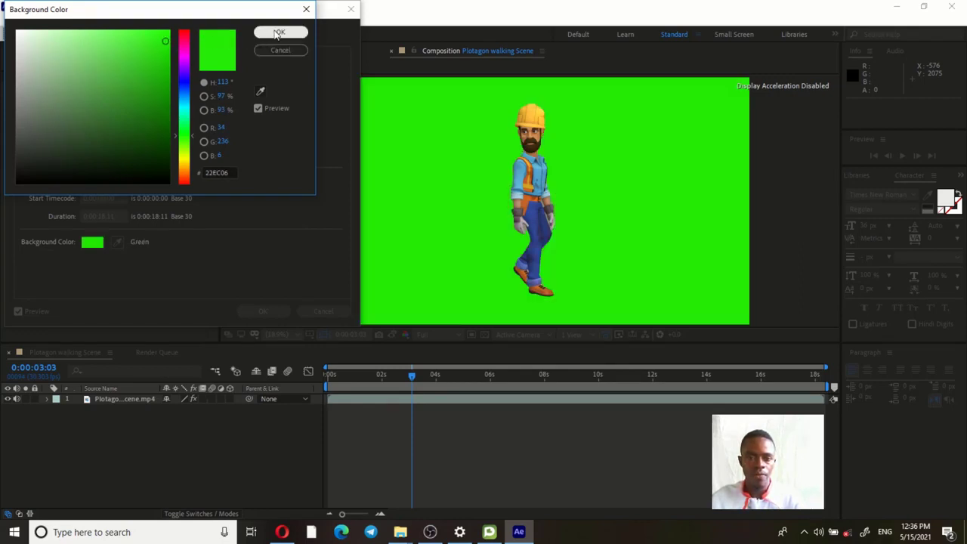
{"action": "left_click", "coordinate": [278, 33]}
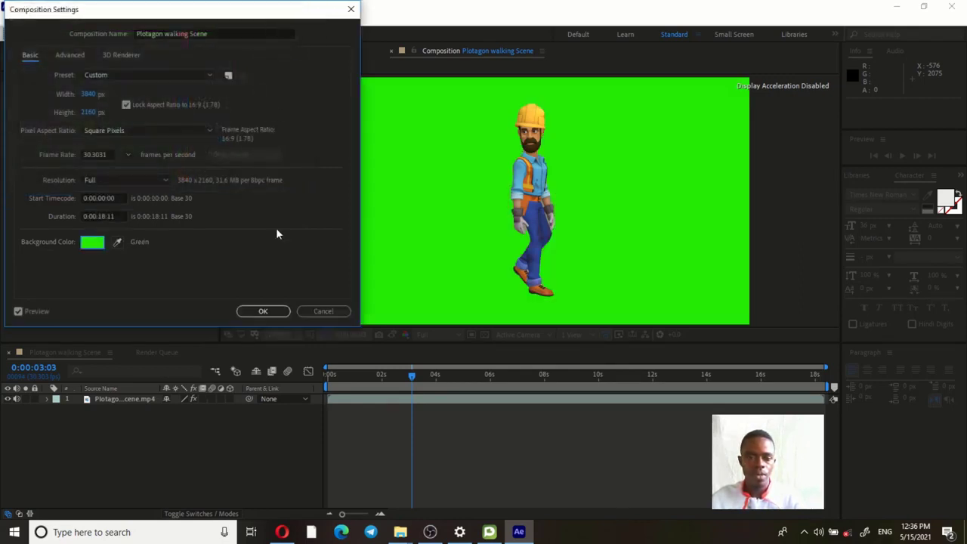
{"action": "left_click", "coordinate": [258, 316]}
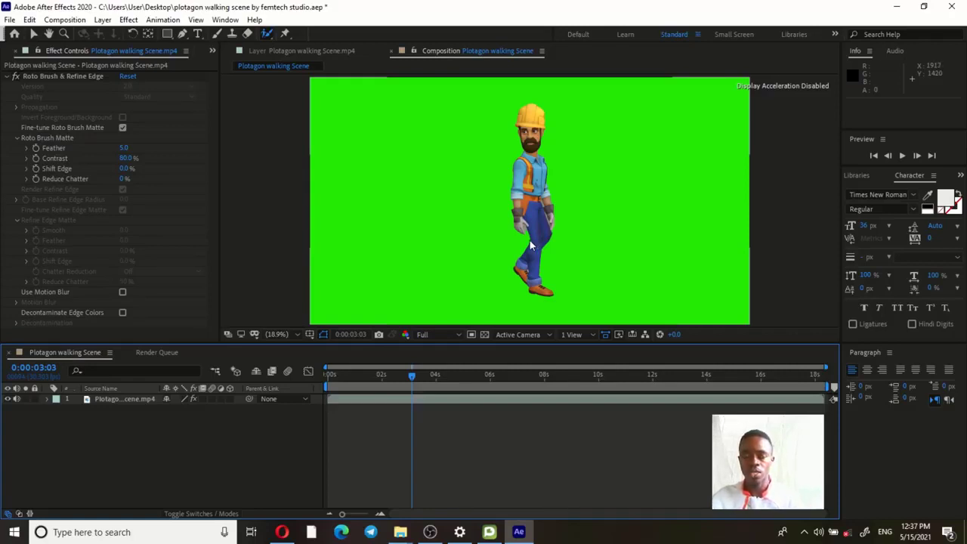
Locate the Untitled-1 image in the desktop's Plotagon greenscreen folder in File Explorer and restore the folder window over After Effects.
{"action": "mouse_move", "coordinate": [400, 531]}
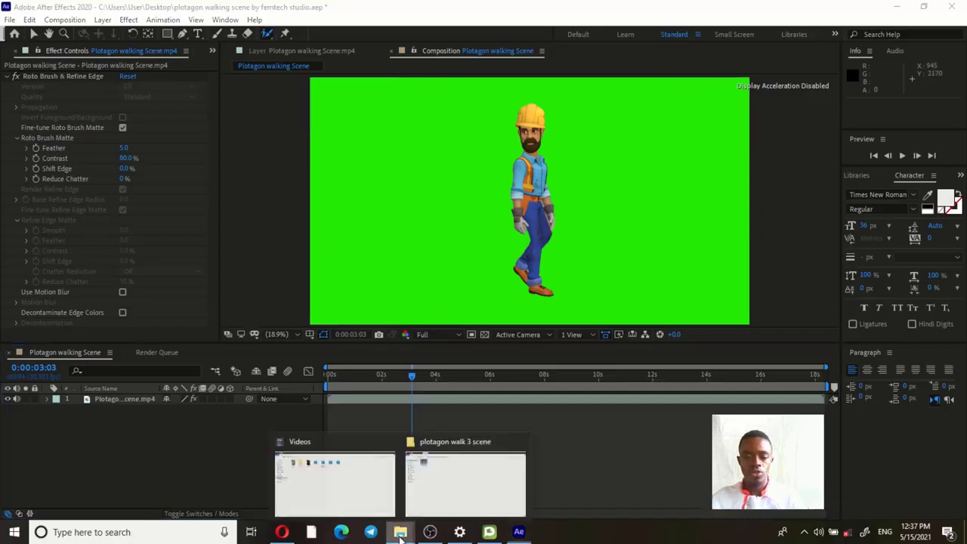
{"action": "left_click", "coordinate": [355, 485]}
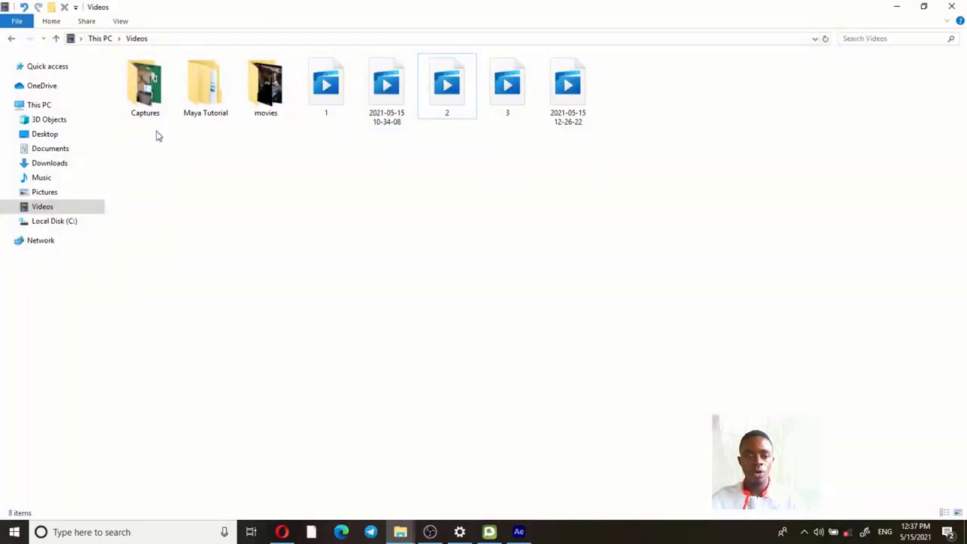
{"action": "left_click", "coordinate": [46, 135]}
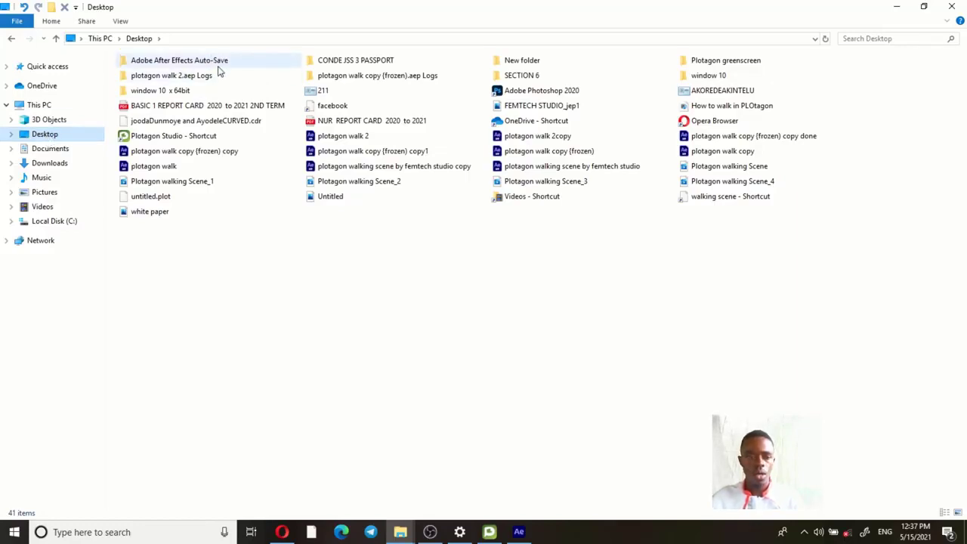
{"action": "double_click", "coordinate": [702, 60]}
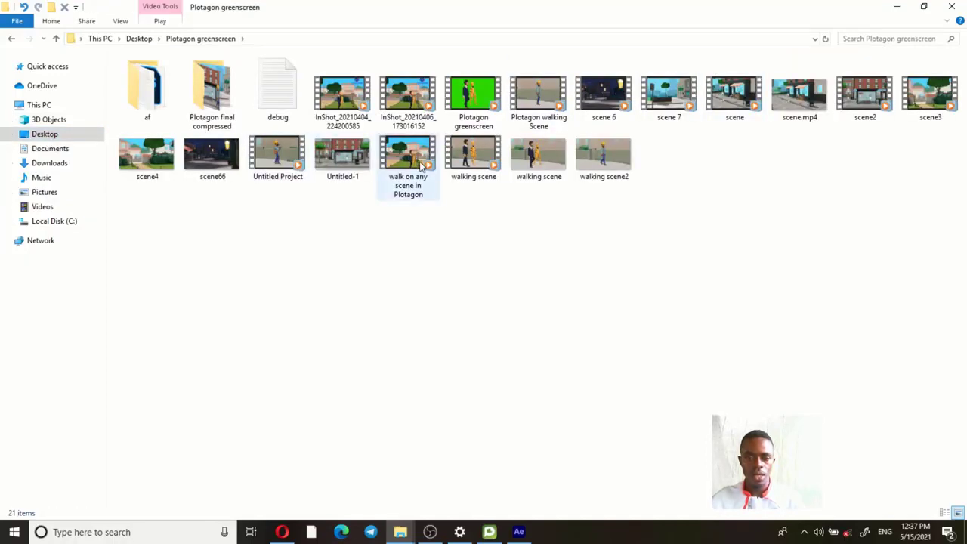
{"action": "left_click", "coordinate": [334, 168]}
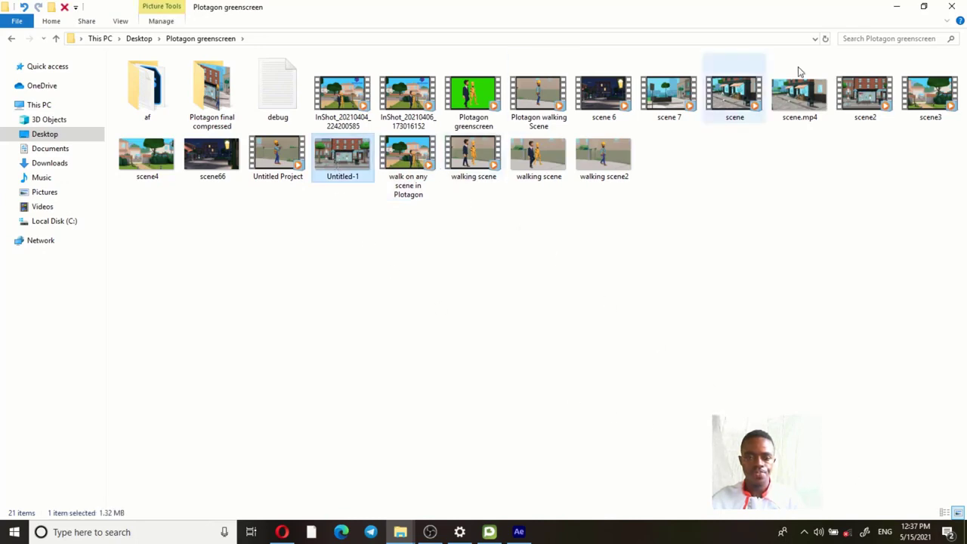
{"action": "double_click", "coordinate": [846, 13]}
{"action": "left_click_drag", "start_coordinate": [811, 18], "coordinate": [898, 157]}
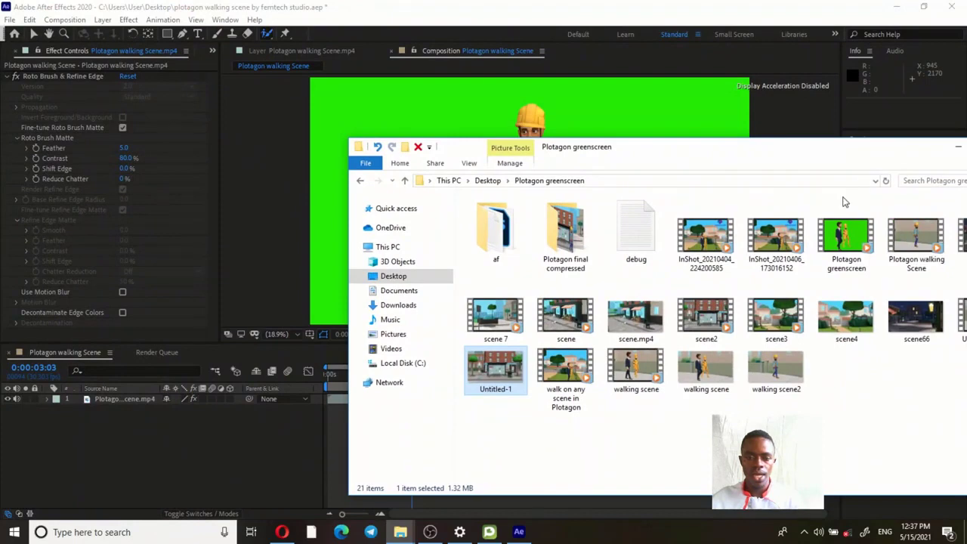
Import Untitled-1.jpg as footage into the project and place it beneath the Plotagon walking Scene layer in the timeline.
{"action": "left_click", "coordinate": [213, 51]}
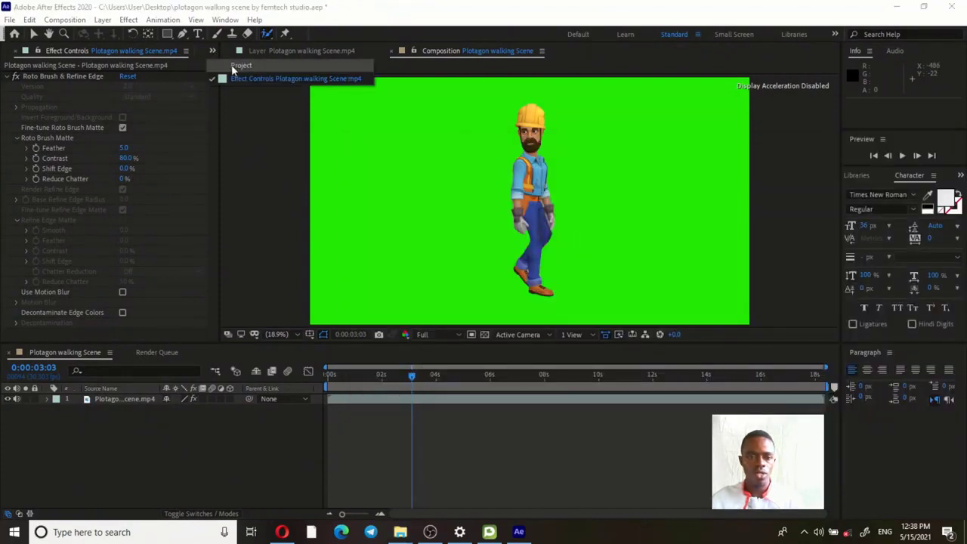
{"action": "left_click", "coordinate": [231, 64]}
{"action": "double_click", "coordinate": [111, 202]}
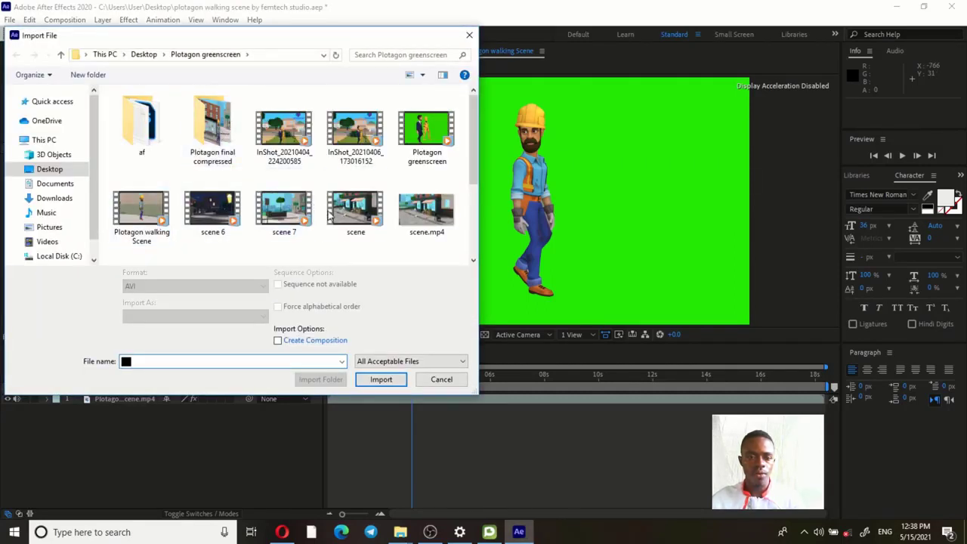
{"action": "scroll", "coordinate": [350, 221], "scroll_direction": "down", "scroll_amount": 3}
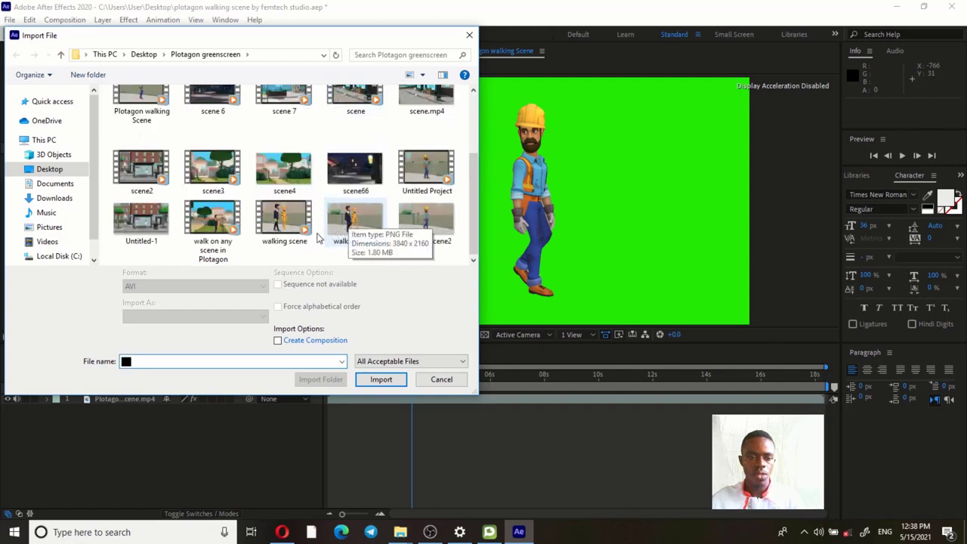
{"action": "left_click", "coordinate": [136, 228]}
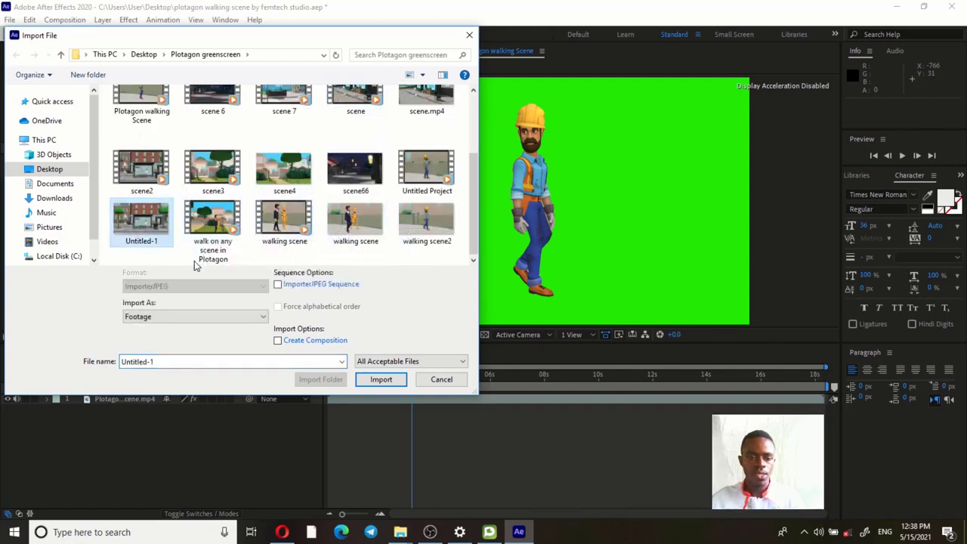
{"action": "left_click", "coordinate": [381, 379]}
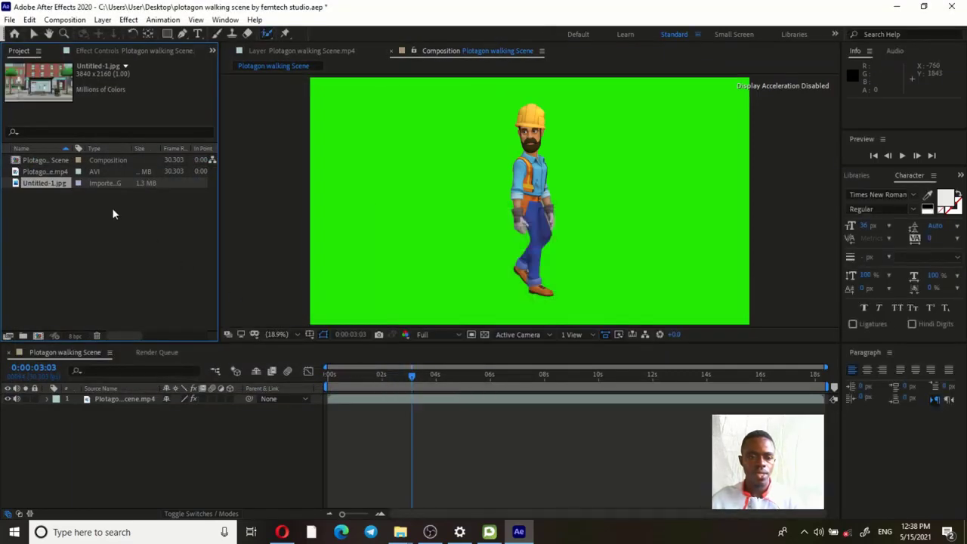
{"action": "left_click_drag", "start_coordinate": [34, 183], "coordinate": [96, 443]}
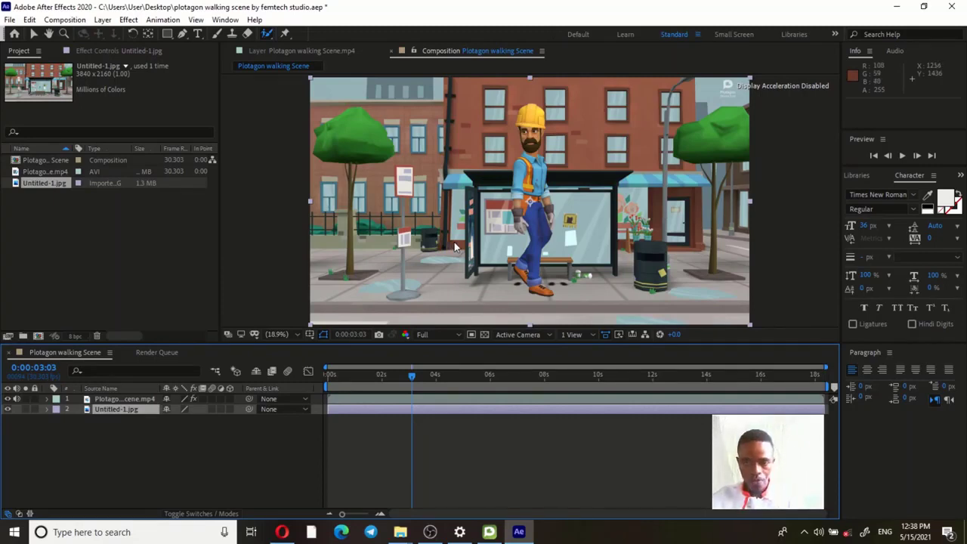
{"action": "left_click", "coordinate": [533, 182]}
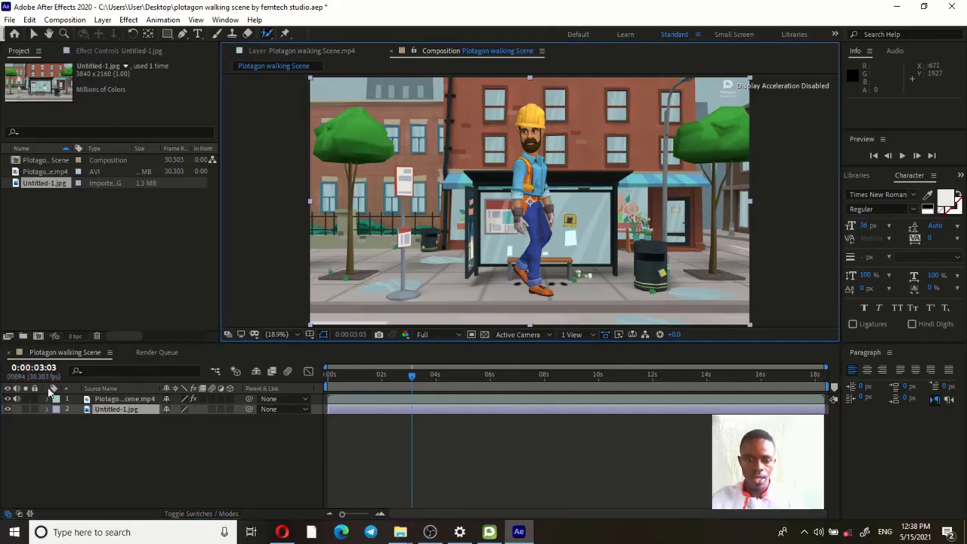
Turn the Plotagon walking Scene layer into a 3D layer and dismiss the paint tools warning.
{"action": "left_click", "coordinate": [119, 400]}
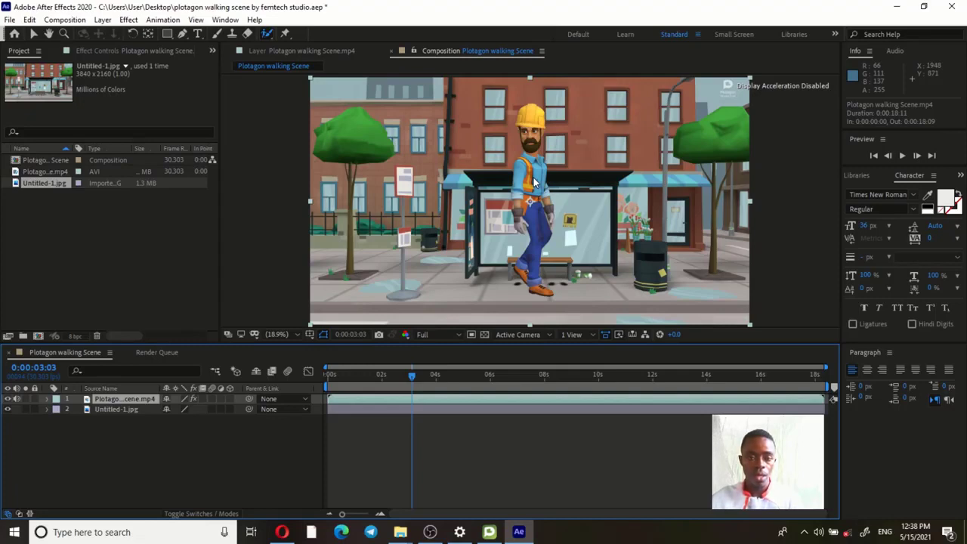
{"action": "left_click", "coordinate": [229, 398]}
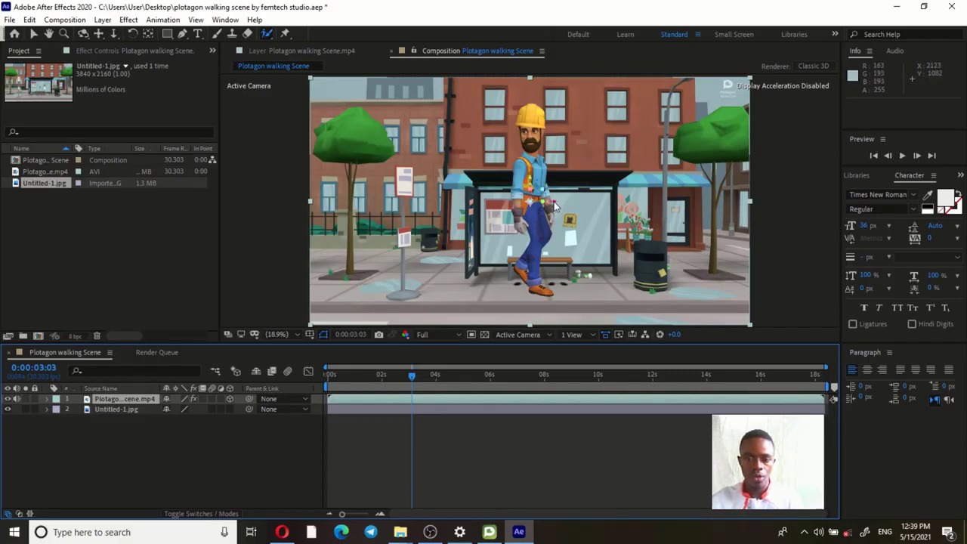
{"action": "scroll", "coordinate": [554, 206], "scroll_direction": "up", "scroll_amount": 2}
{"action": "scroll", "coordinate": [554, 206], "scroll_direction": "up", "scroll_amount": 4}
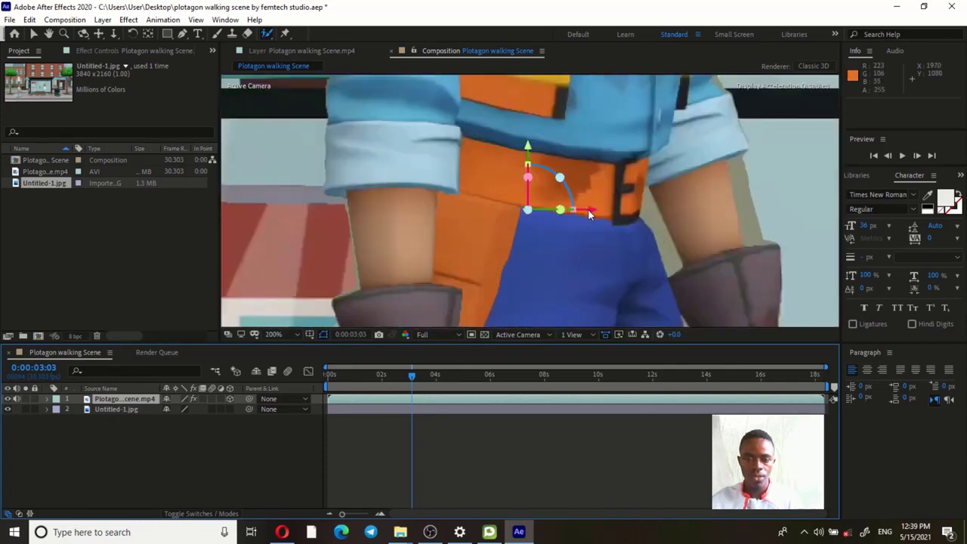
{"action": "left_click", "coordinate": [592, 209]}
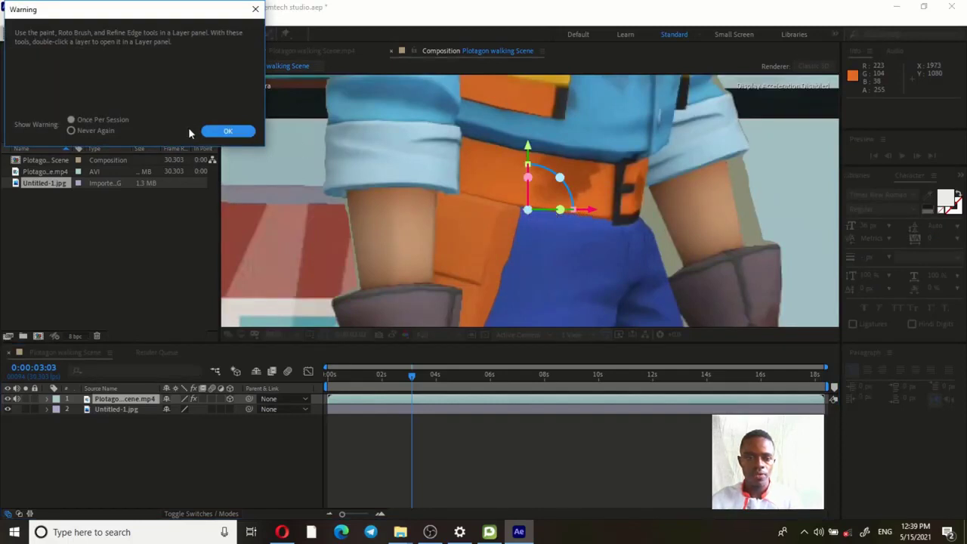
{"action": "left_click", "coordinate": [225, 131]}
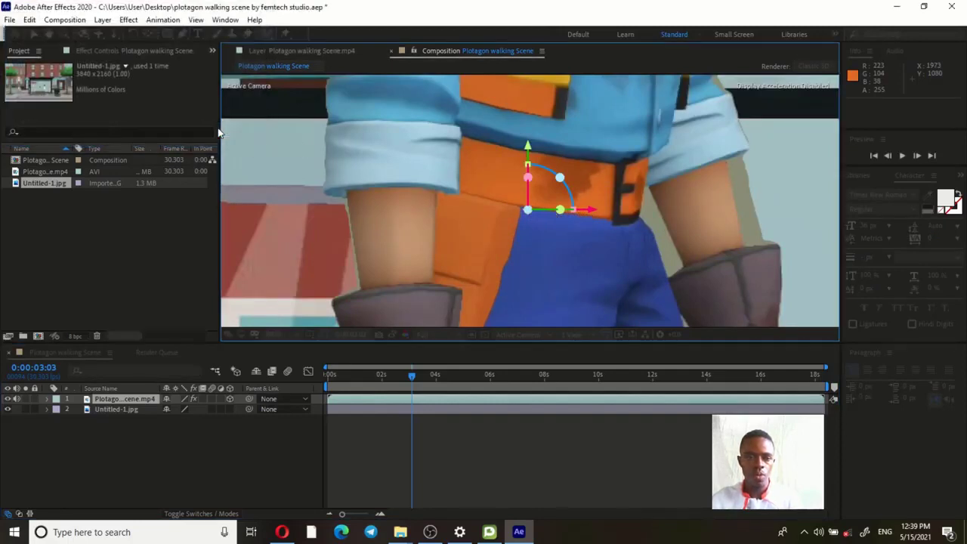
Move the Builder layer to the left edge of the street and lower onto the foreground pavement, at position 238.7, 1366.2.
{"action": "scroll", "coordinate": [375, 209], "scroll_direction": "down", "scroll_amount": 2}
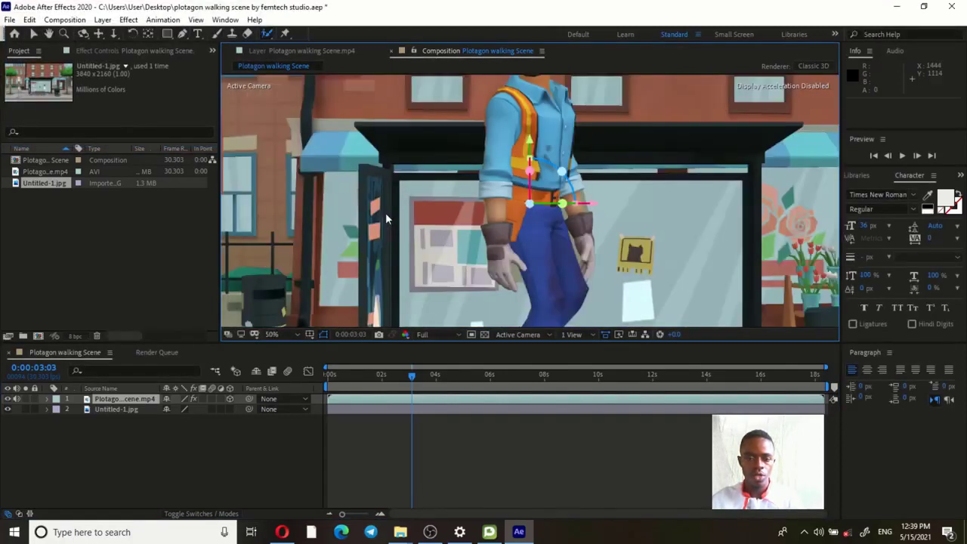
{"action": "scroll", "coordinate": [386, 213], "scroll_direction": "down", "scroll_amount": 2}
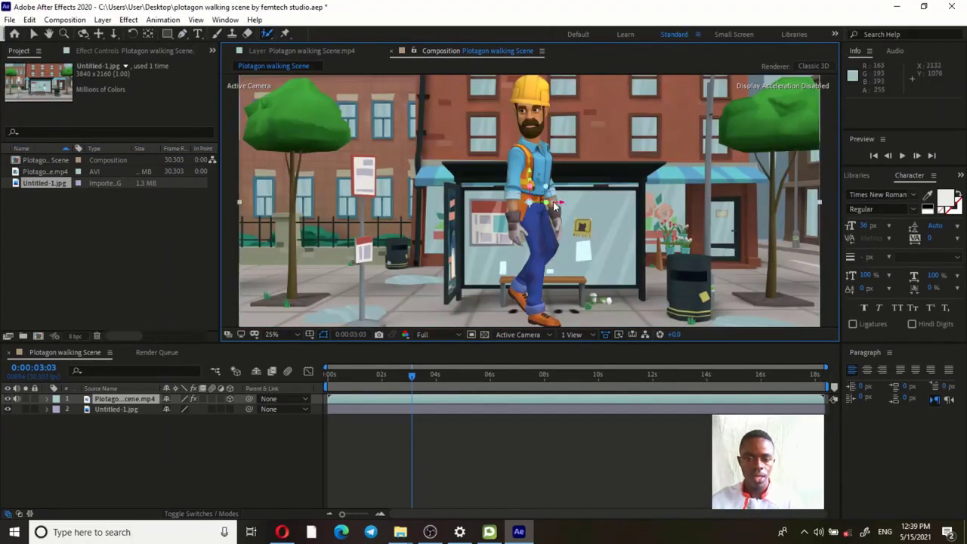
{"action": "left_click_drag", "start_coordinate": [542, 200], "coordinate": [291, 208]}
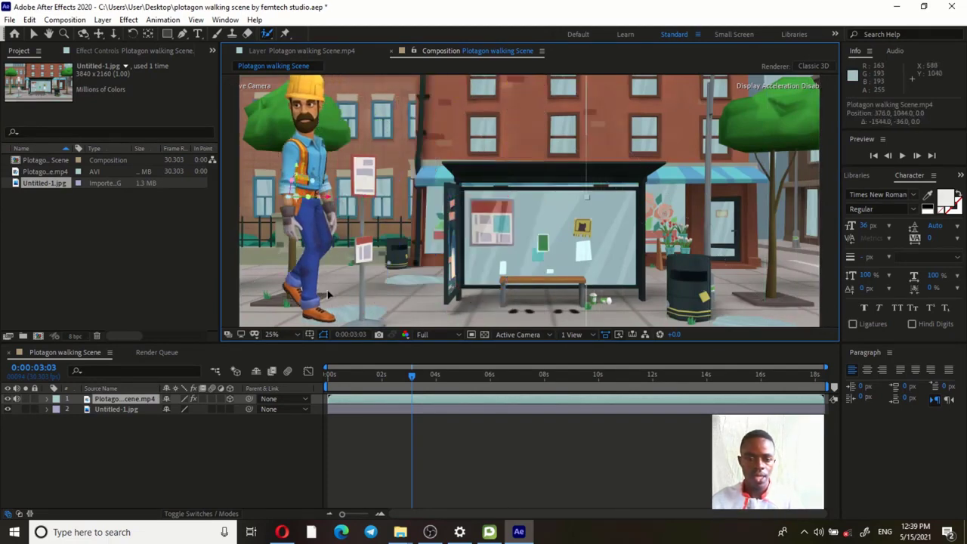
{"action": "left_click", "coordinate": [273, 334]}
{"action": "left_click", "coordinate": [302, 139]}
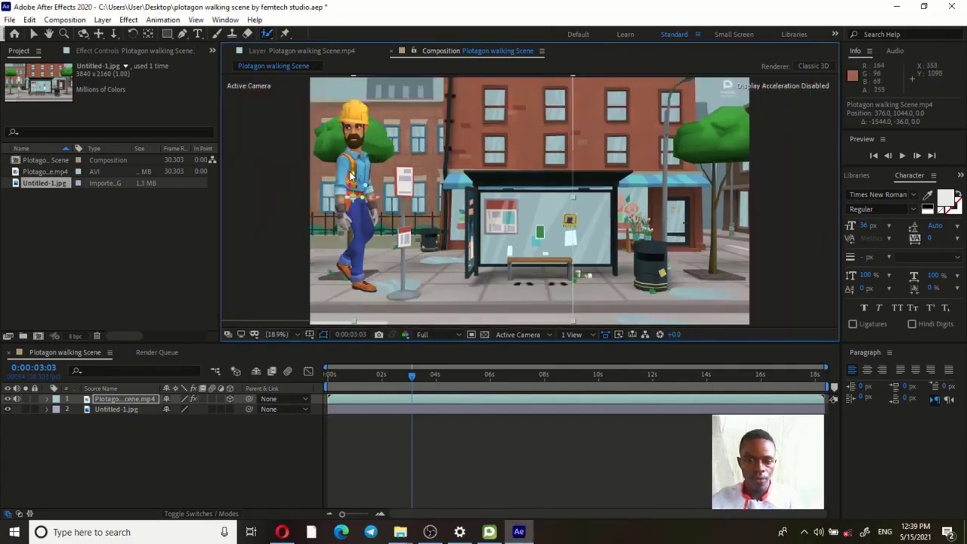
{"action": "left_click_drag", "start_coordinate": [354, 179], "coordinate": [343, 212]}
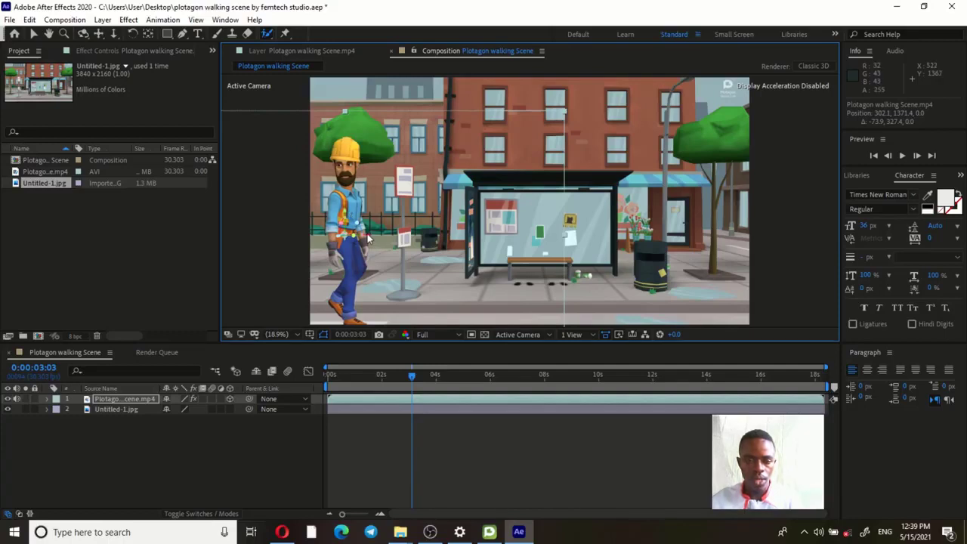
{"action": "left_click_drag", "start_coordinate": [365, 236], "coordinate": [363, 238]}
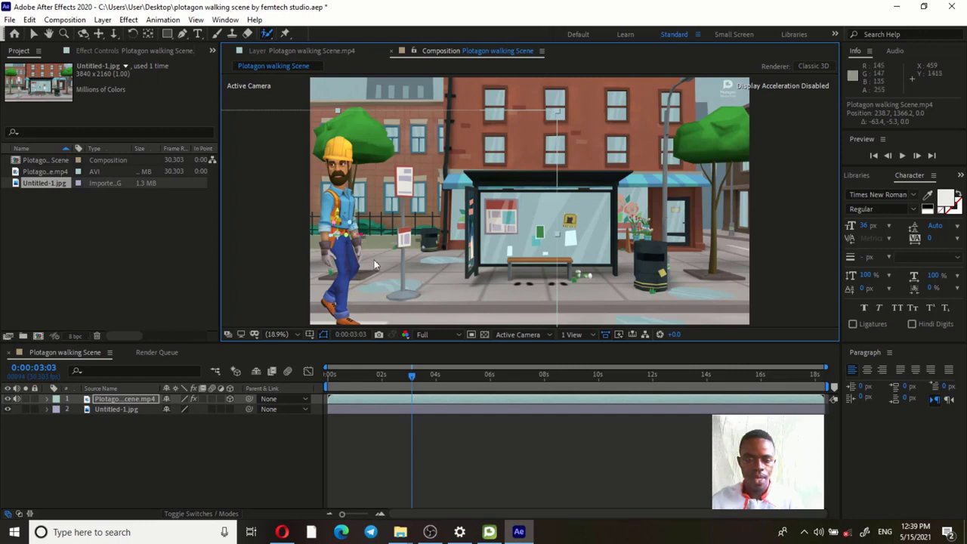
Return to the start of the composition, reveal the Builder layer's Position property and set its first keyframe at 0:00:00:00.
{"action": "left_click_drag", "start_coordinate": [372, 376], "coordinate": [311, 378]}
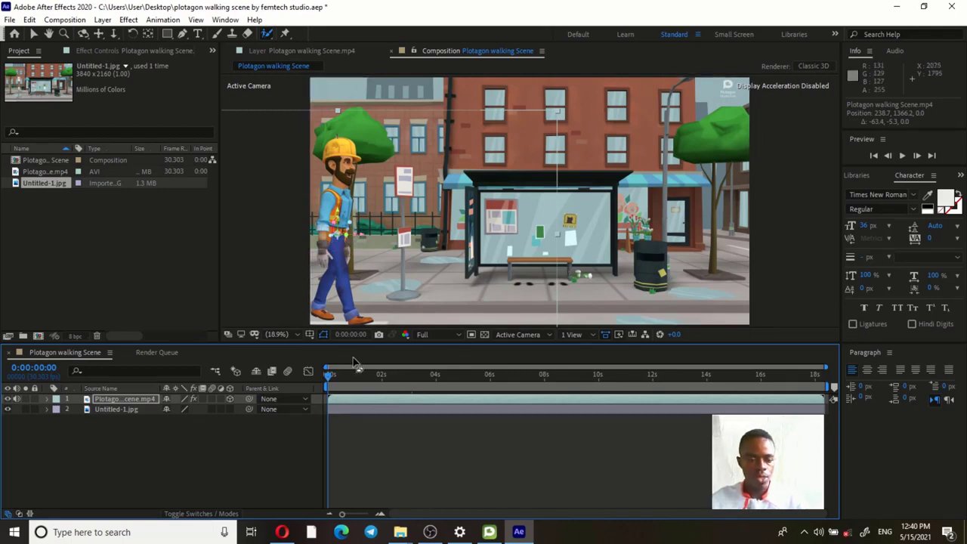
{"action": "left_click", "coordinate": [47, 398]}
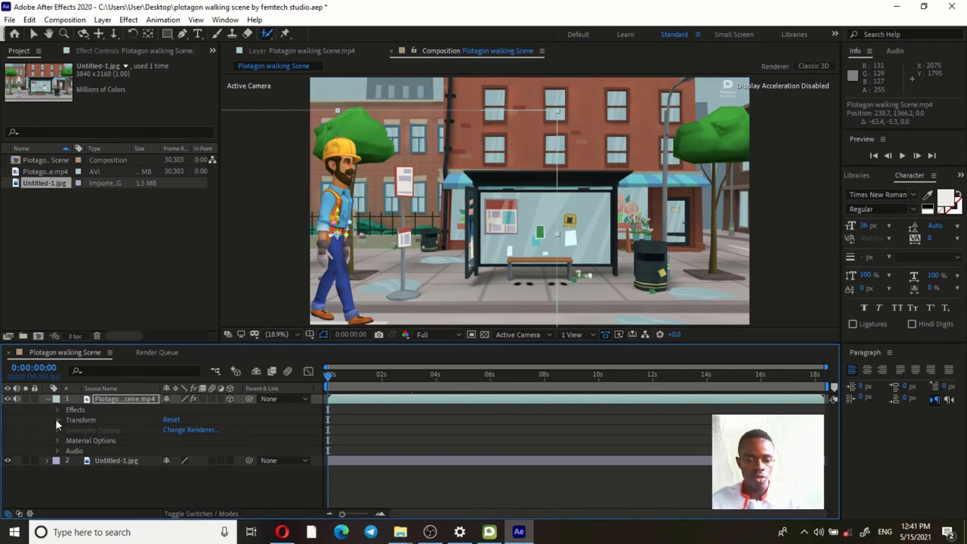
{"action": "left_click", "coordinate": [57, 419]}
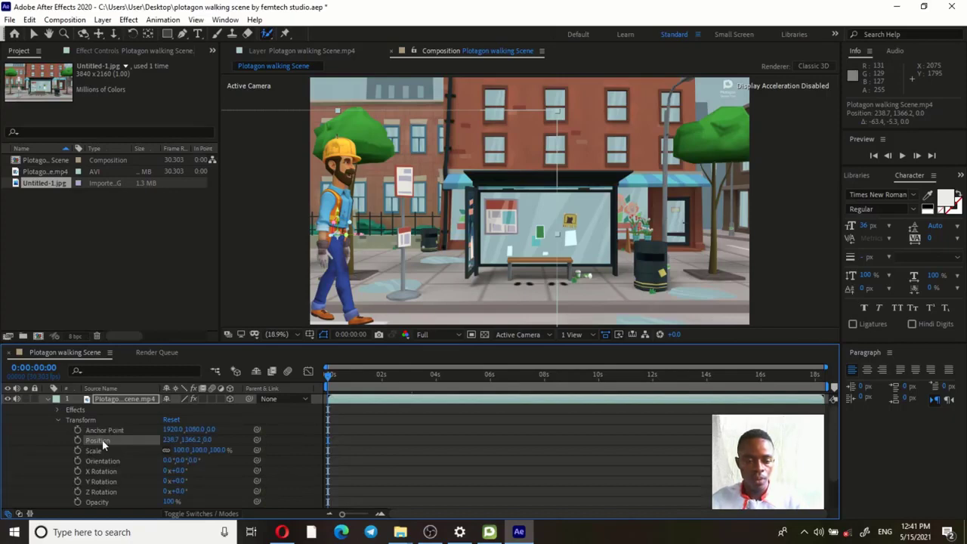
{"action": "left_click", "coordinate": [49, 399]}
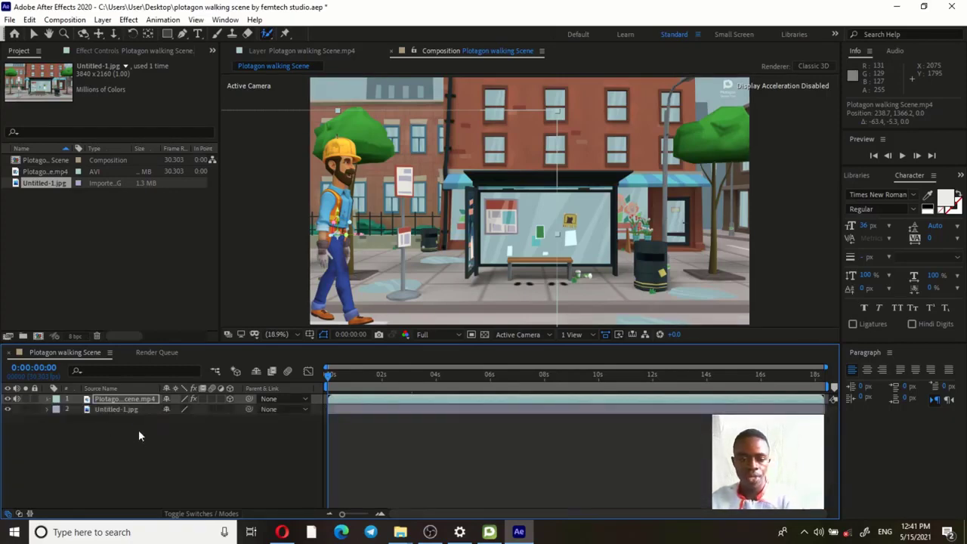
{"action": "key", "text": "p"}
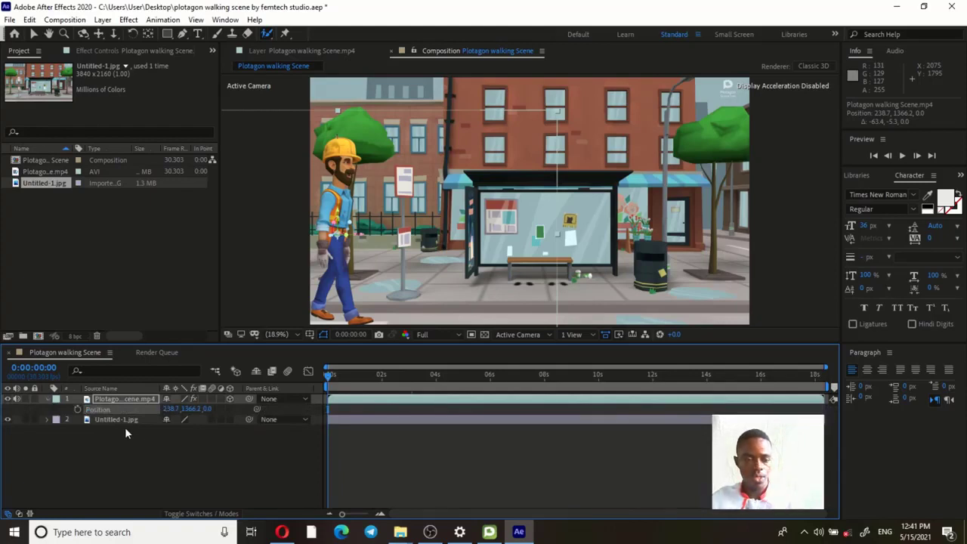
{"action": "key", "text": "p"}
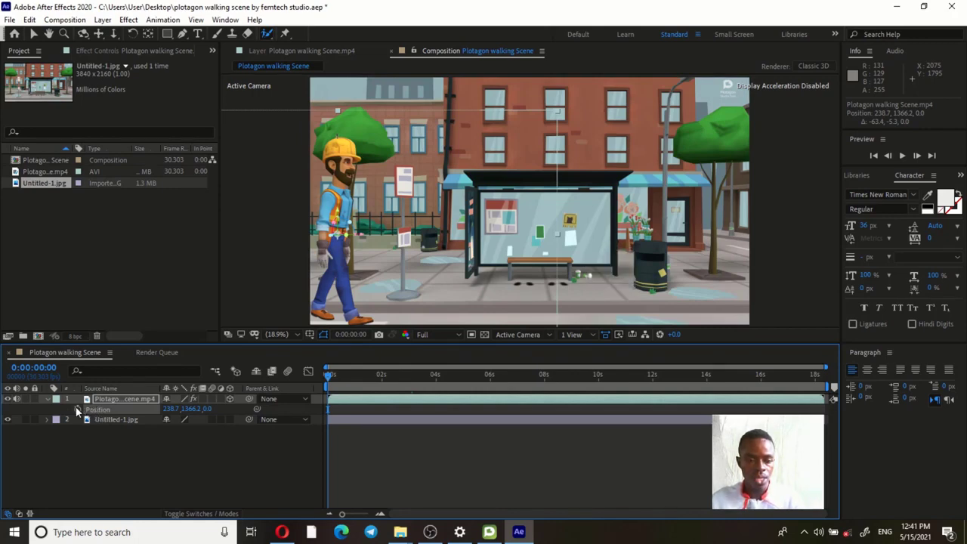
{"action": "left_click", "coordinate": [78, 409]}
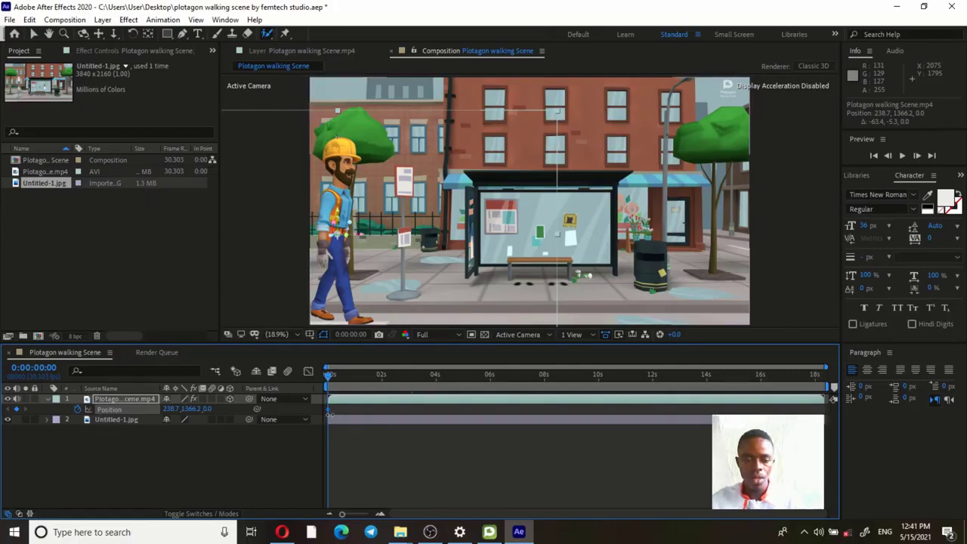
Try a second Position keyframe at 0:00:03:02 with the Builder in front of the bus shelter, at 1775.5, 1366.2.
{"action": "key", "text": "space"}
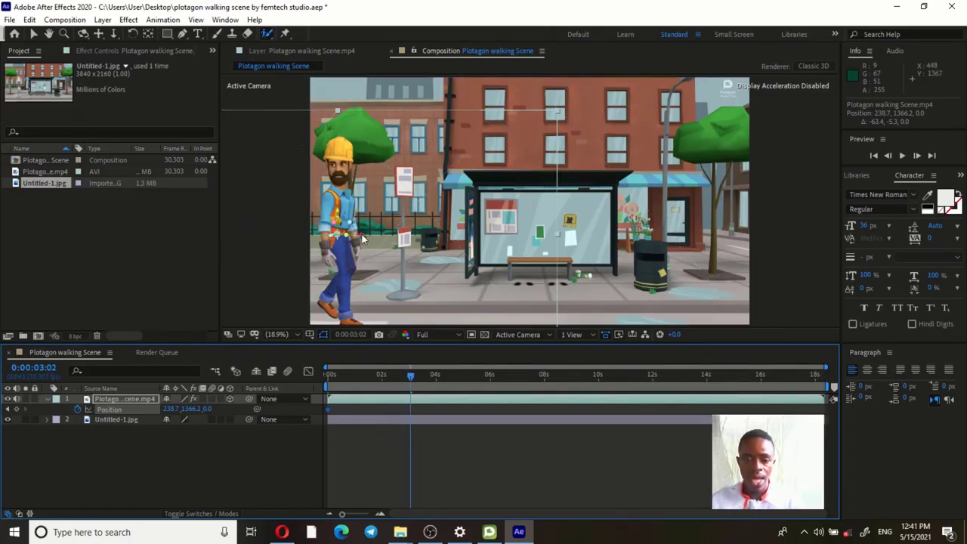
{"action": "left_click_drag", "start_coordinate": [363, 239], "coordinate": [470, 251]}
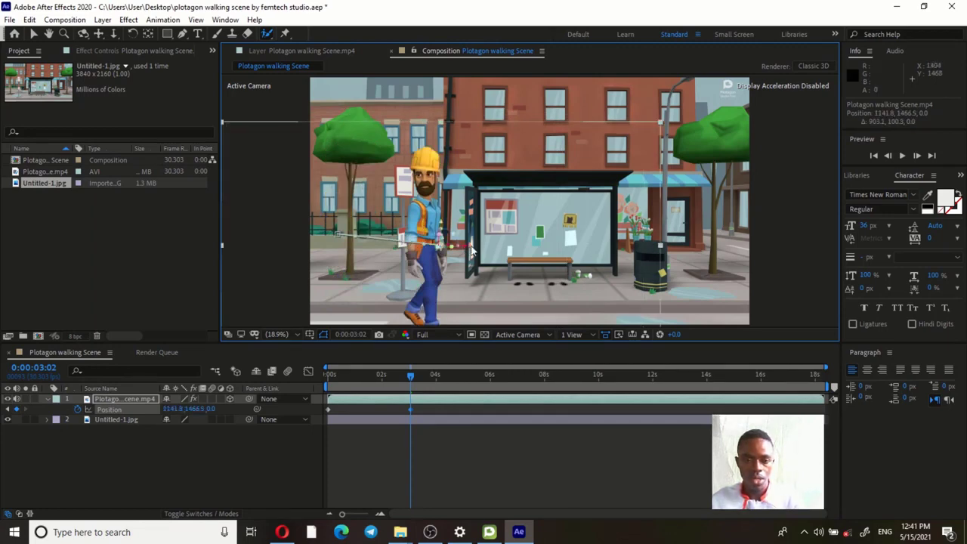
{"action": "key", "text": "ctrl+z"}
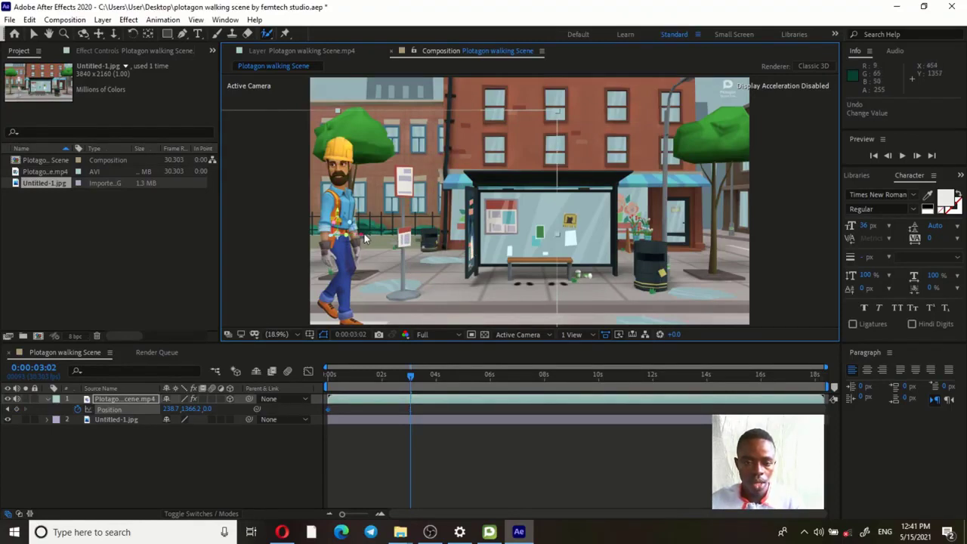
{"action": "left_click_drag", "start_coordinate": [371, 238], "coordinate": [534, 237]}
{"action": "left_click_drag", "start_coordinate": [532, 237], "coordinate": [539, 235]}
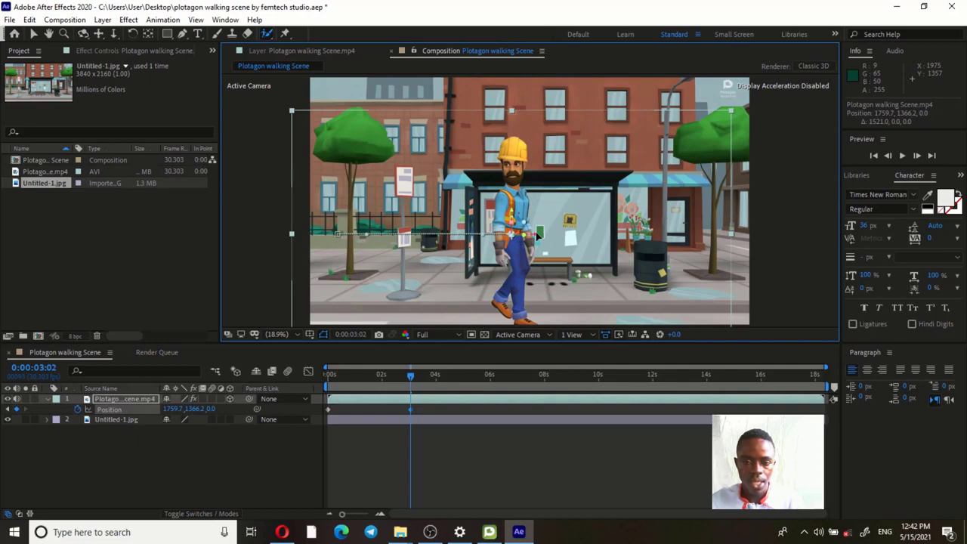
{"action": "left_click_drag", "start_coordinate": [539, 236], "coordinate": [539, 236]}
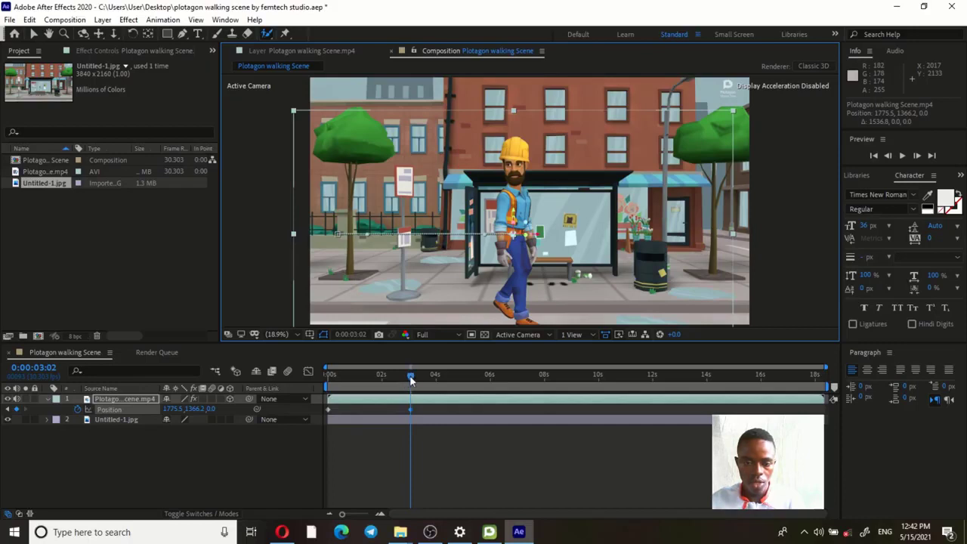
Scrub through the Builder's movement and delete the second Position keyframe.
{"action": "left_click_drag", "start_coordinate": [409, 380], "coordinate": [316, 372]}
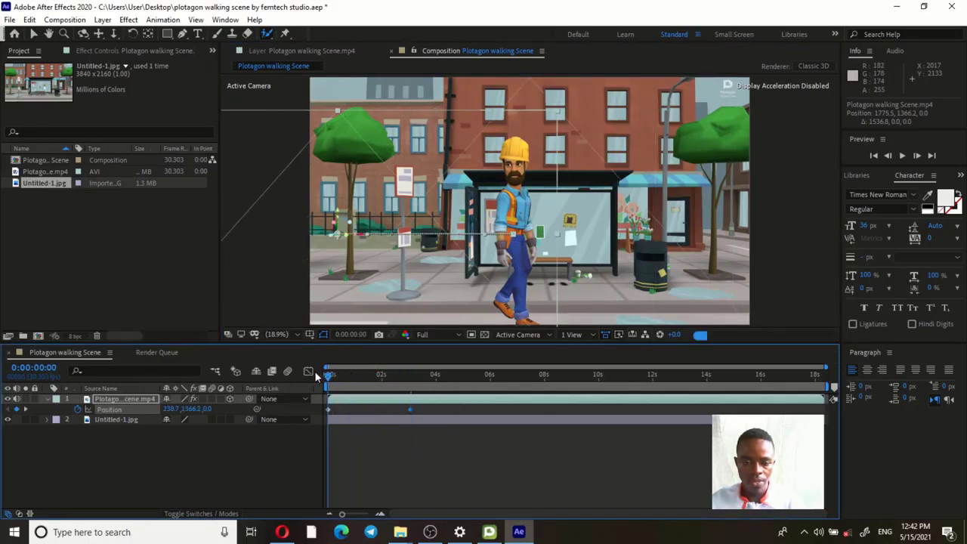
{"action": "left_click_drag", "start_coordinate": [378, 377], "coordinate": [411, 388]}
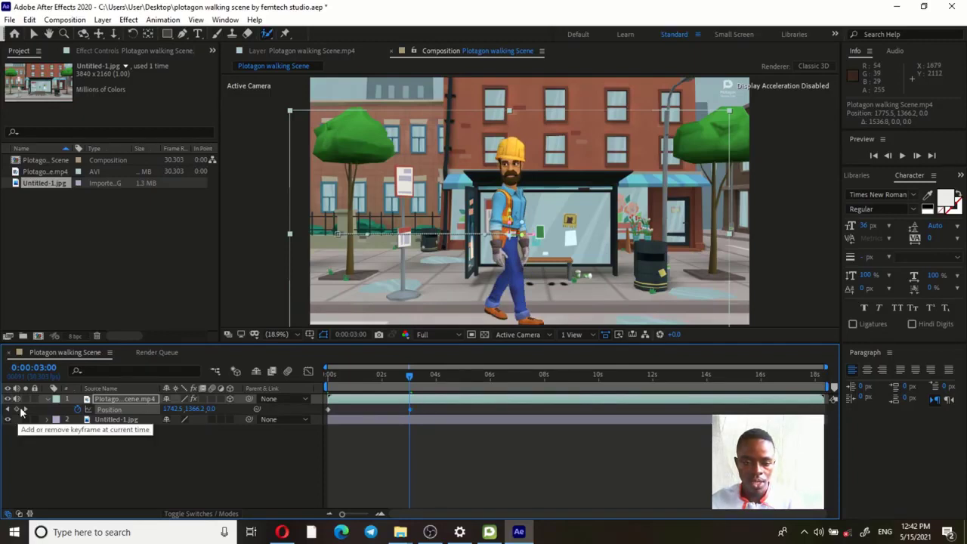
{"action": "left_click", "coordinate": [404, 412]}
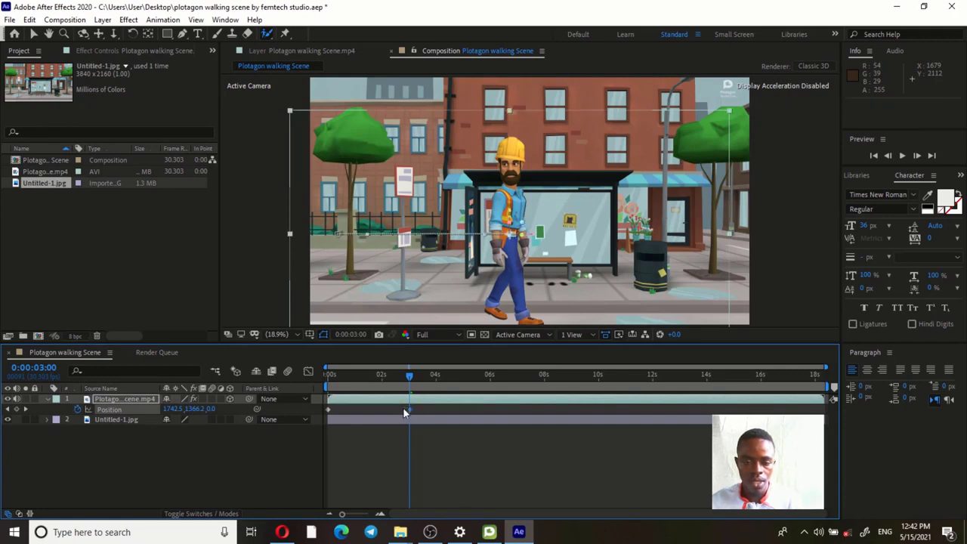
{"action": "key", "text": "Delete"}
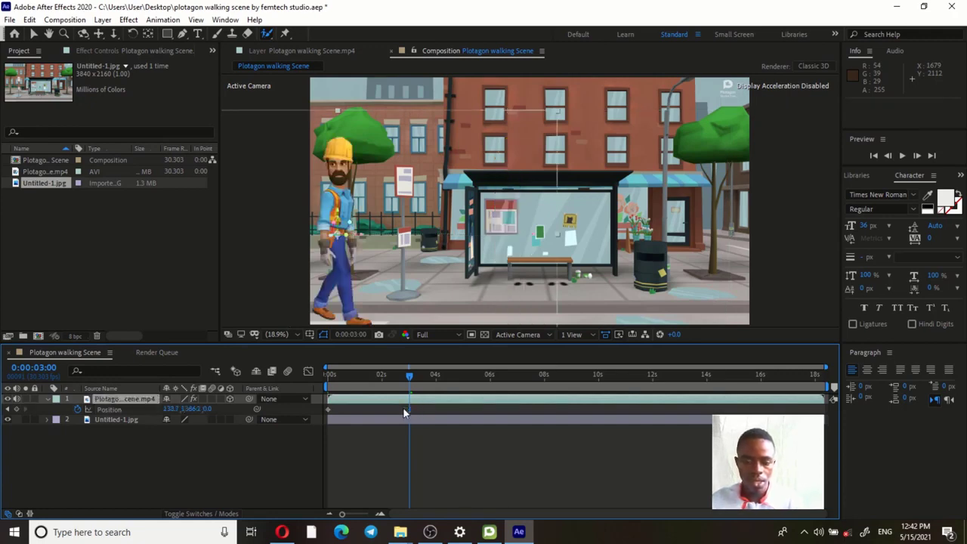
Scrub past the end of the Builder's clean cut-out and place the current time at 0:00:03:02.
{"action": "left_click_drag", "start_coordinate": [406, 376], "coordinate": [407, 376]}
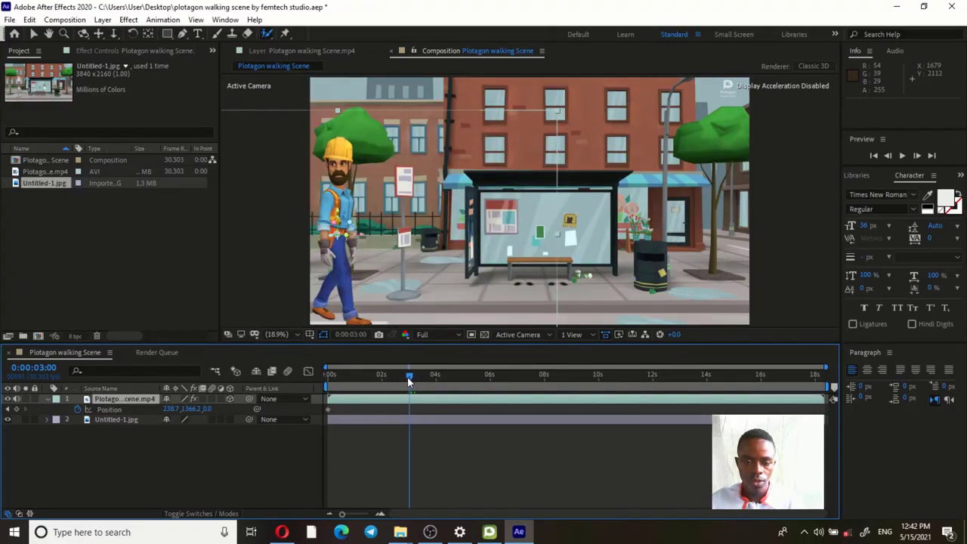
{"action": "left_click_drag", "start_coordinate": [407, 376], "coordinate": [421, 381]}
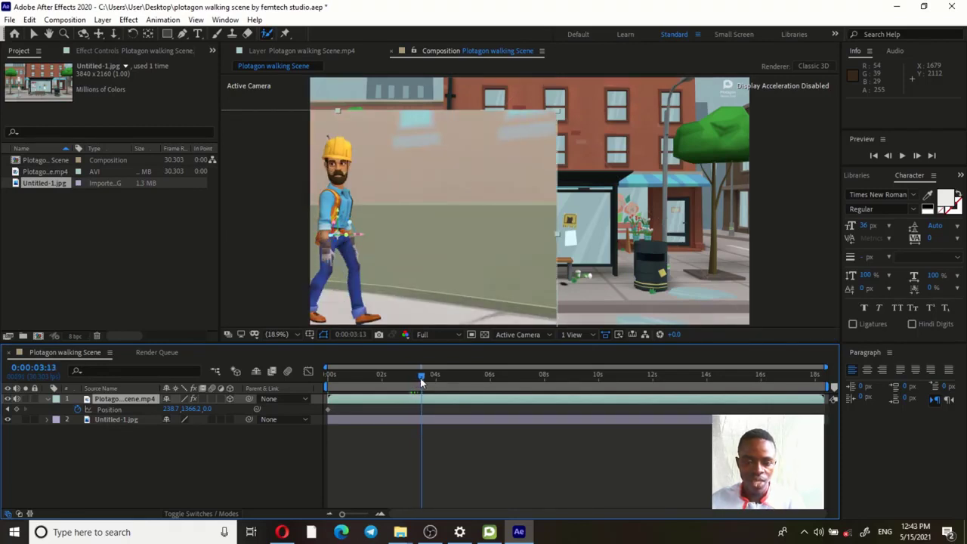
{"action": "left_click_drag", "start_coordinate": [420, 377], "coordinate": [410, 383]}
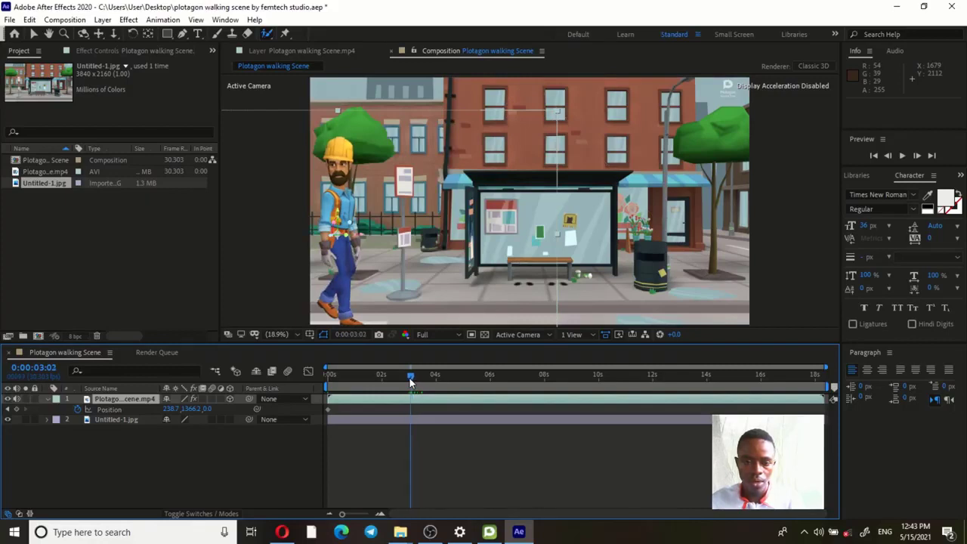
Try moving the Builder layer across the bus shelter to position 2076.5, 1376.7, and discard that placement.
{"action": "left_click", "coordinate": [362, 236]}
{"action": "left_click_drag", "start_coordinate": [376, 234], "coordinate": [594, 238]}
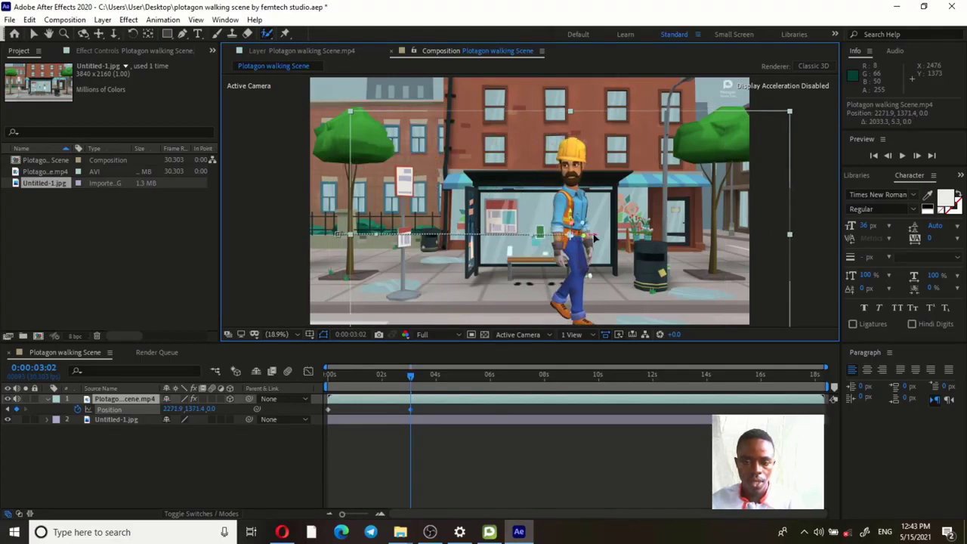
{"action": "left_click_drag", "start_coordinate": [594, 238], "coordinate": [572, 239]}
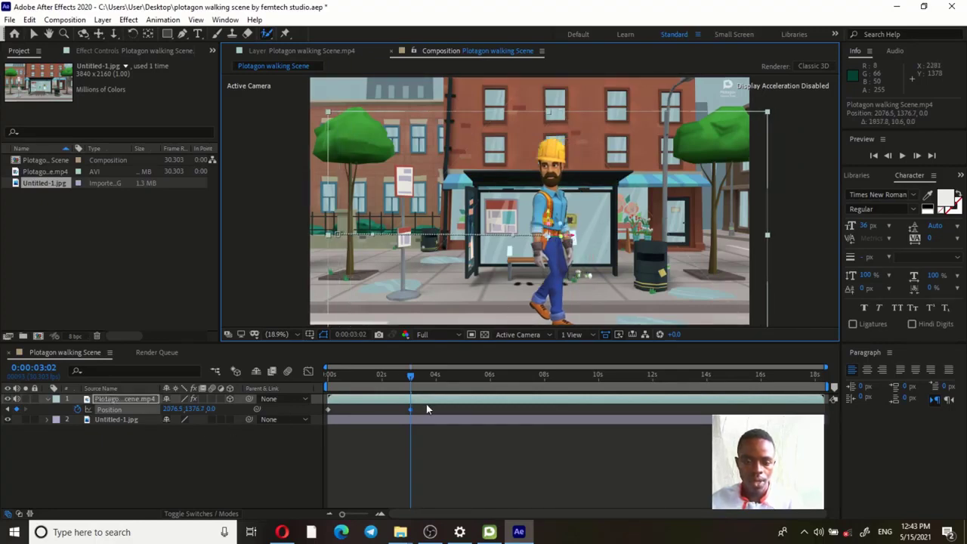
{"action": "left_click", "coordinate": [19, 413]}
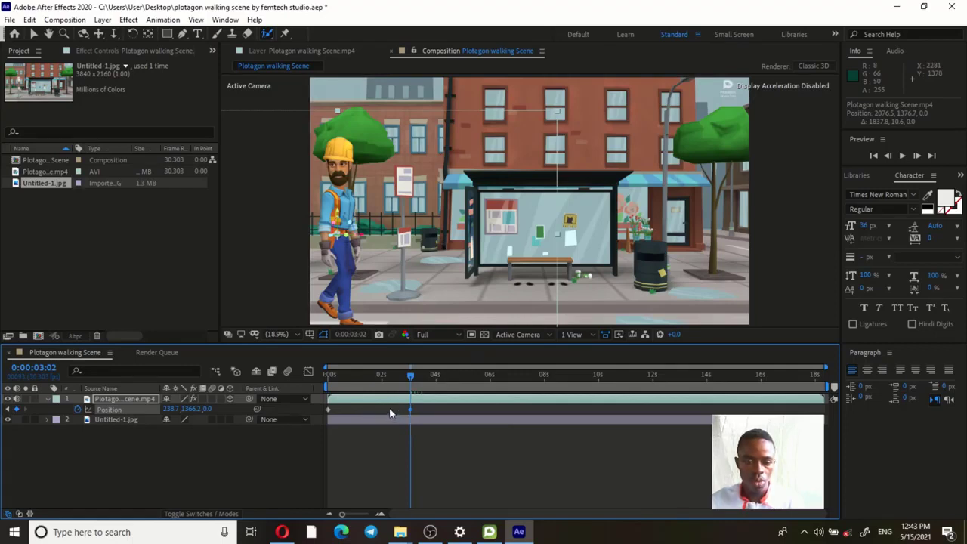
Keyframe the Builder layer at position 1854.7, 1382.0 at 0:00:03:02 and scrub back to the beginning to check the walk.
{"action": "left_click", "coordinate": [369, 234]}
{"action": "left_click_drag", "start_coordinate": [436, 237], "coordinate": [546, 235]}
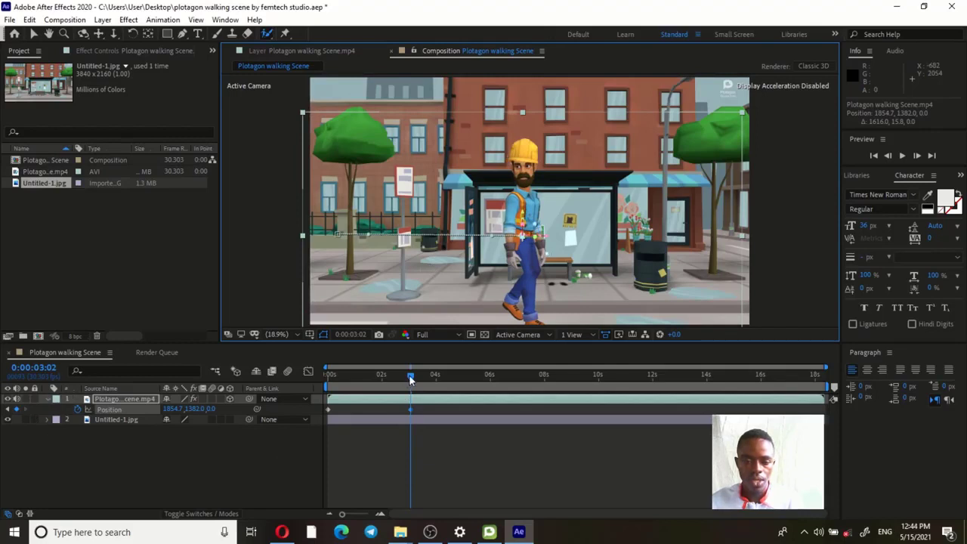
{"action": "left_click_drag", "start_coordinate": [412, 379], "coordinate": [330, 381]}
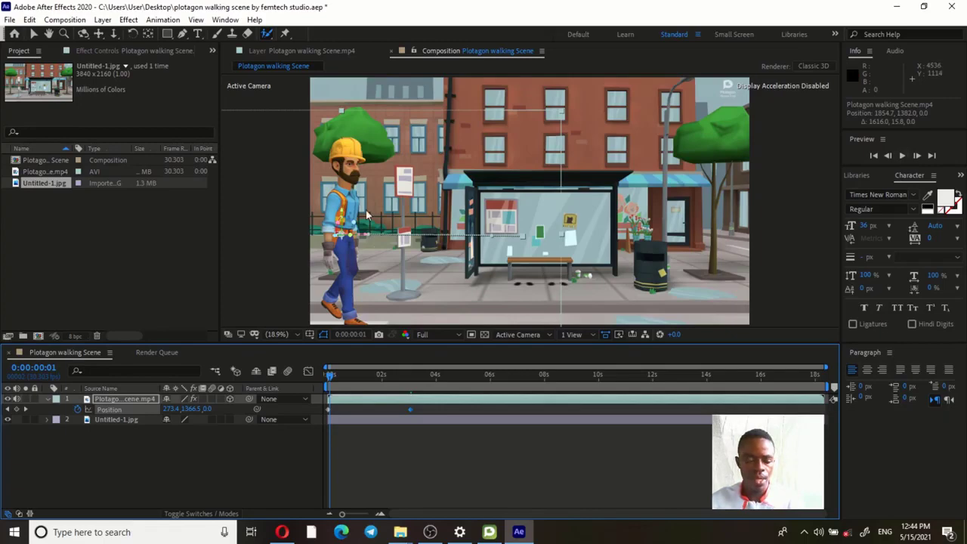
Save a copy of the project on the Desktop as "plotagon walking scene by femtech studio copy 2".
{"action": "left_click", "coordinate": [10, 20]}
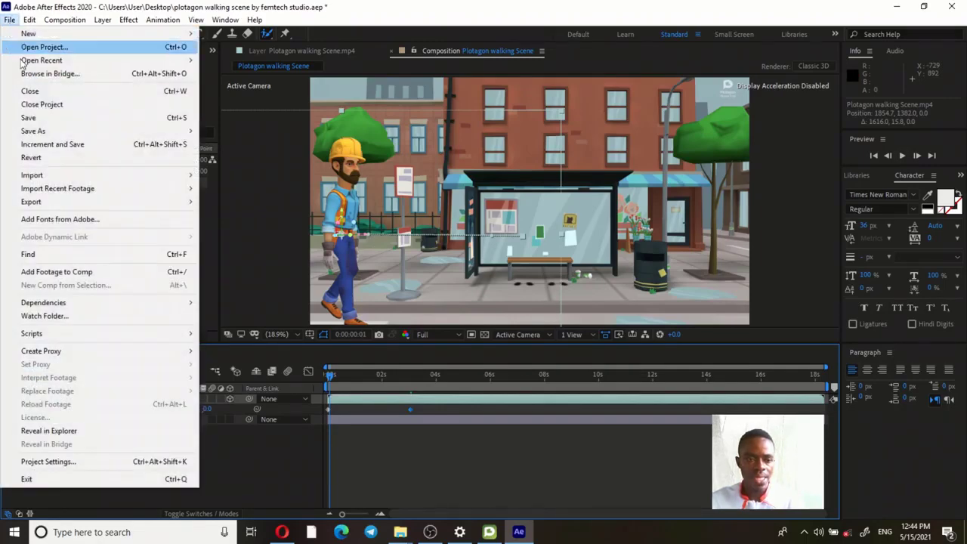
{"action": "mouse_move", "coordinate": [65, 135]}
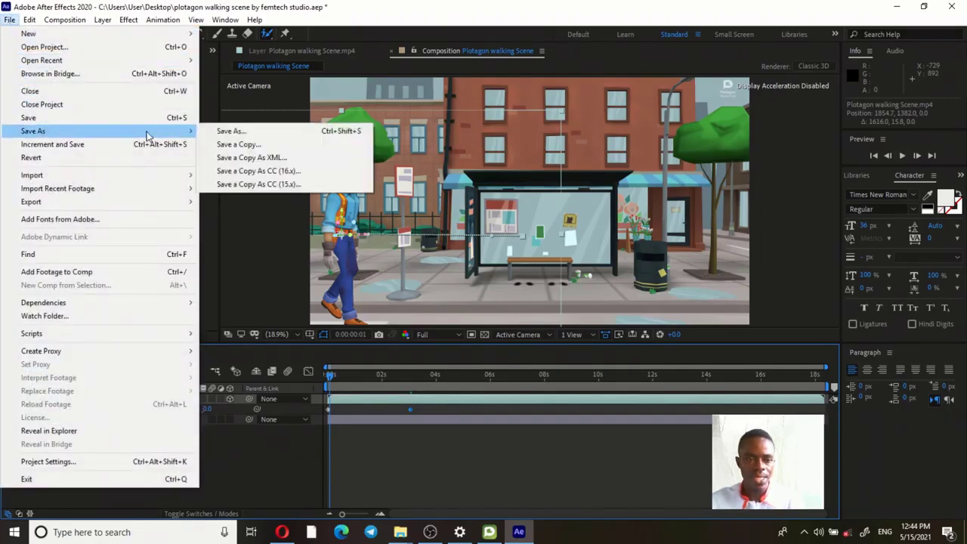
{"action": "left_click", "coordinate": [227, 145]}
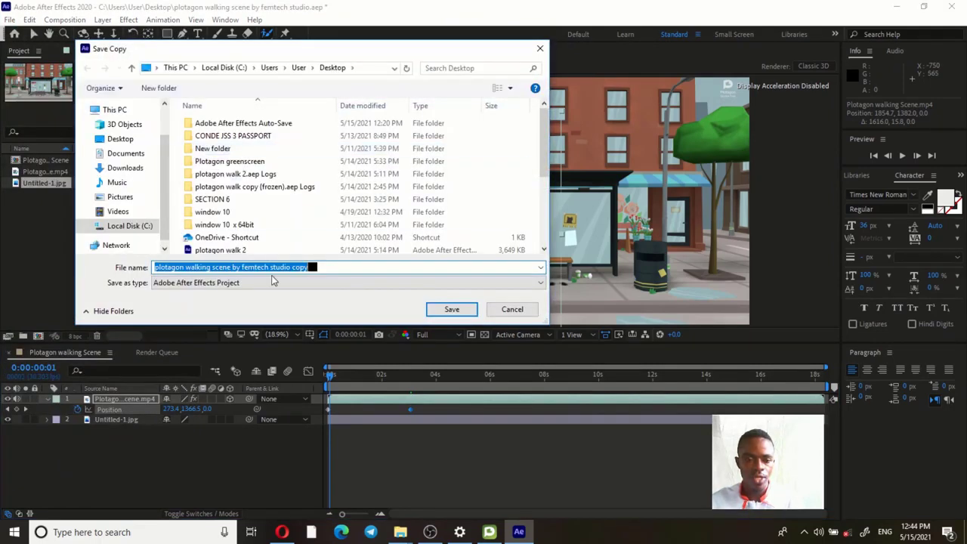
{"action": "left_click", "coordinate": [293, 267]}
{"action": "type", "text": "wal"}
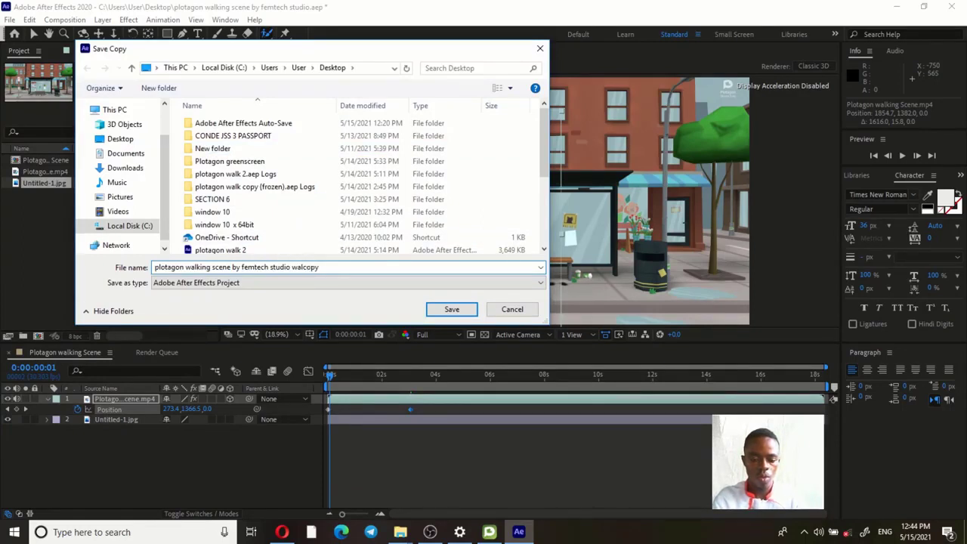
{"action": "type", "text": "ki"}
{"action": "key", "text": "BackSpace"}
{"action": "key", "text": "BackSpace"}
{"action": "key", "text": "BackSpace"}
{"action": "key", "text": "BackSpace"}
{"action": "key", "text": "BackSpace"}
{"action": "key", "text": "BackSpace"}
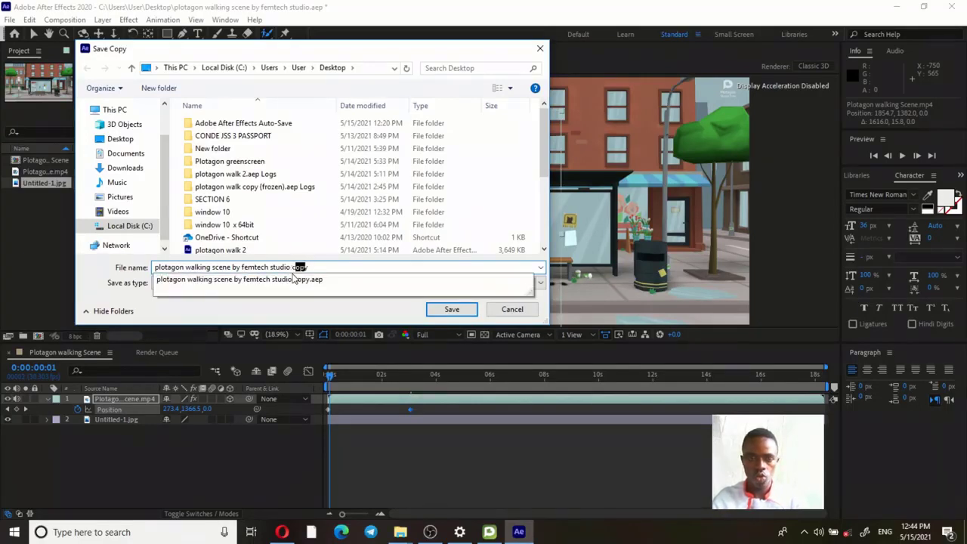
{"action": "type", "text": "2"}
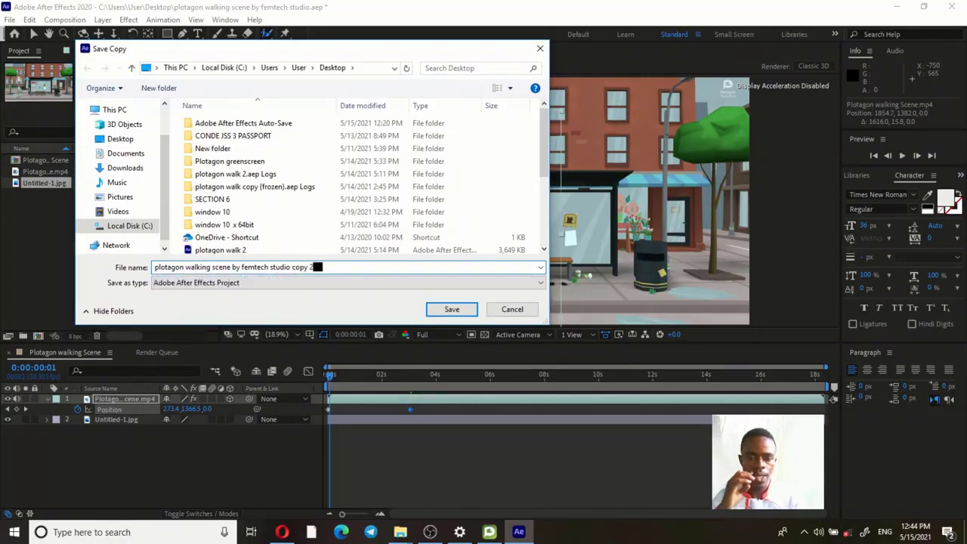
{"action": "key", "text": "Return"}
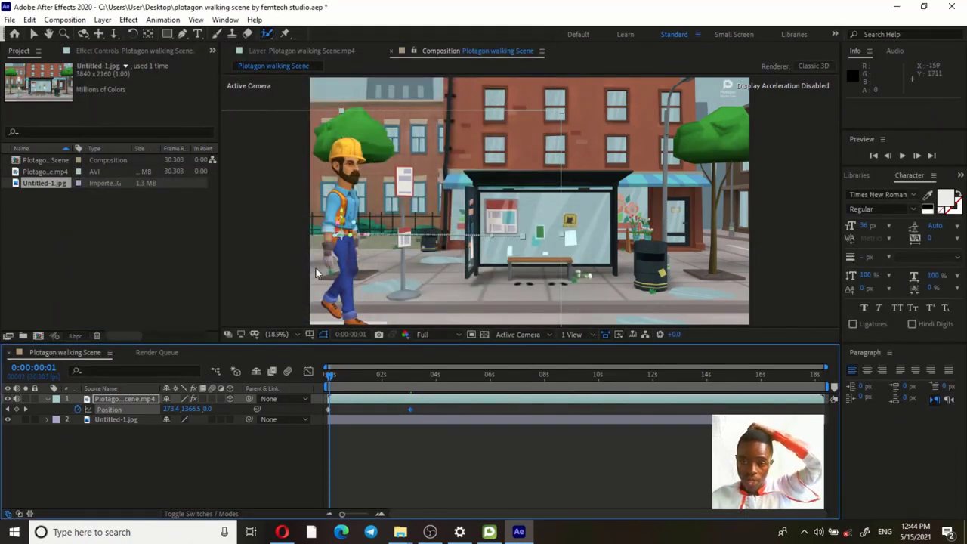
Preview the Builder's walk across the street, replaying it from the beginning of the composition.
{"action": "left_click", "coordinate": [905, 156]}
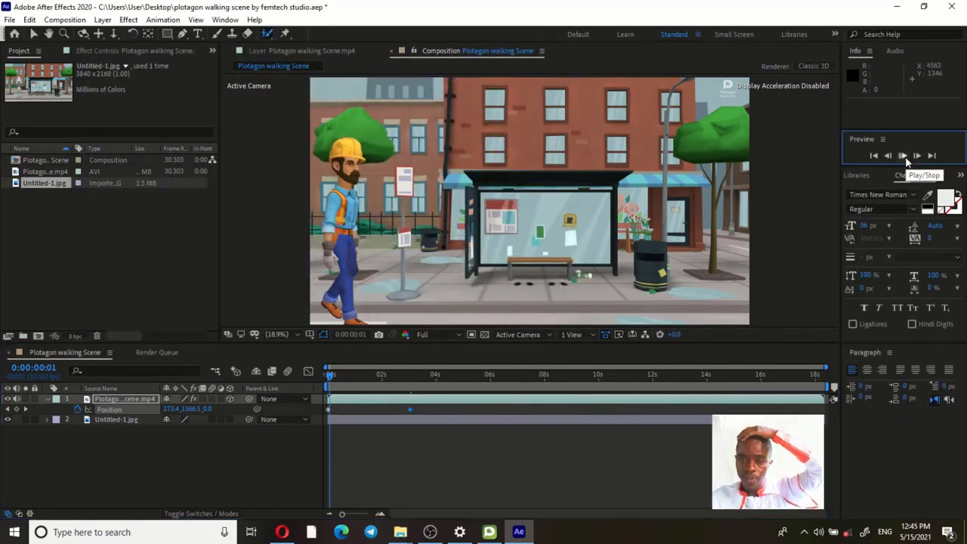
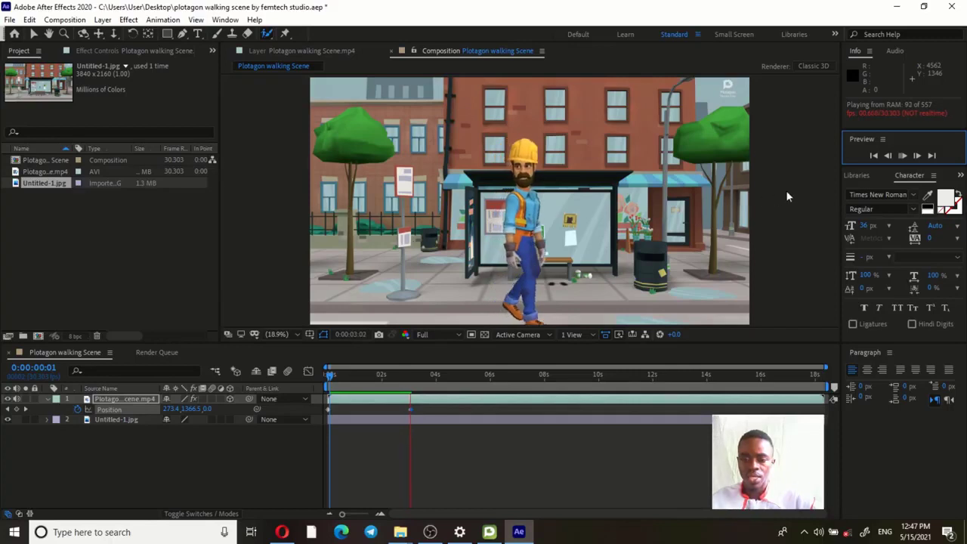
{"action": "left_click", "coordinate": [903, 156]}
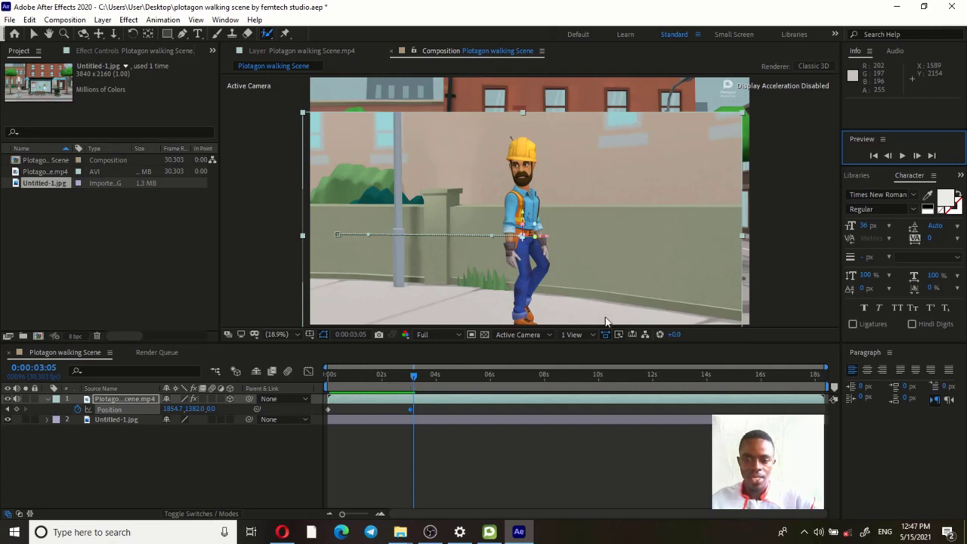
{"action": "left_click", "coordinate": [873, 156]}
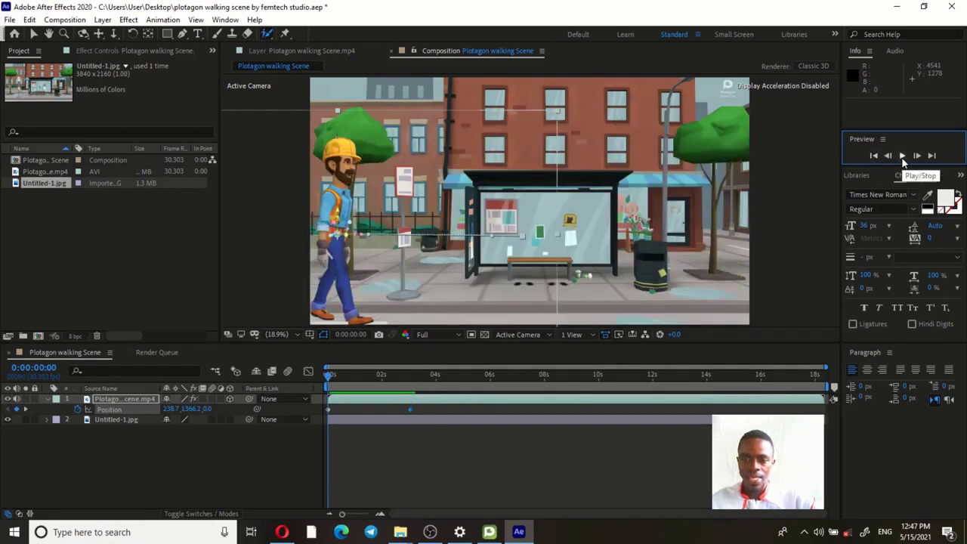
{"action": "left_click", "coordinate": [902, 157]}
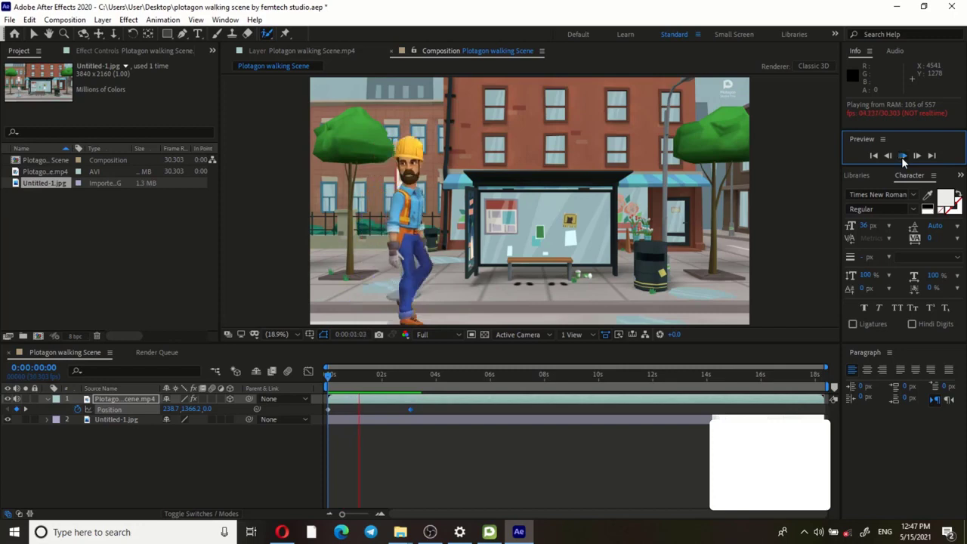
{"action": "left_click", "coordinate": [901, 157]}
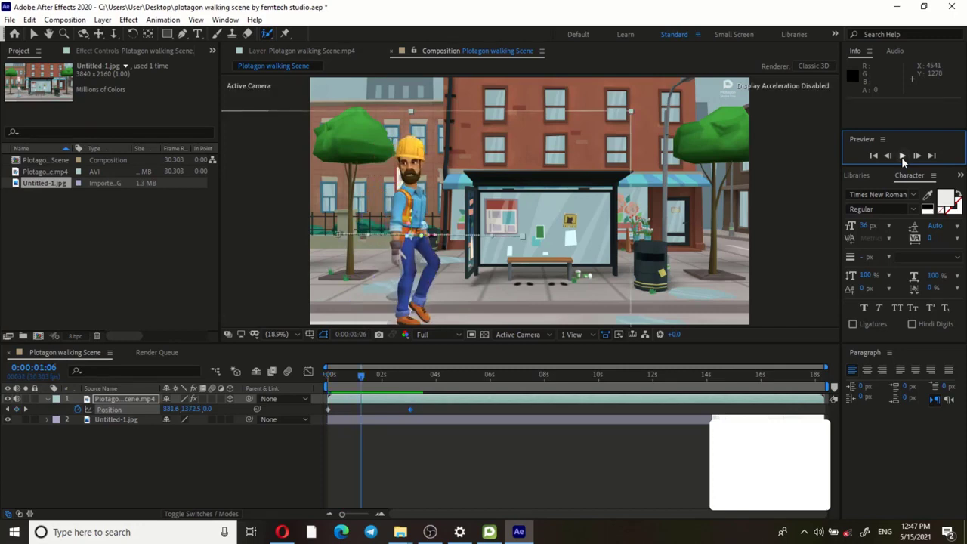
{"action": "left_click", "coordinate": [902, 157]}
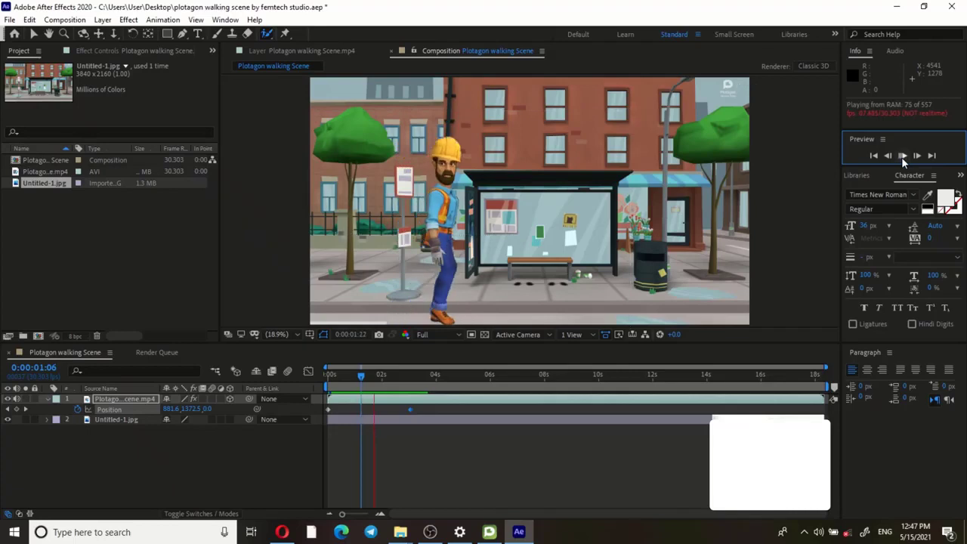
{"action": "left_click", "coordinate": [901, 157]}
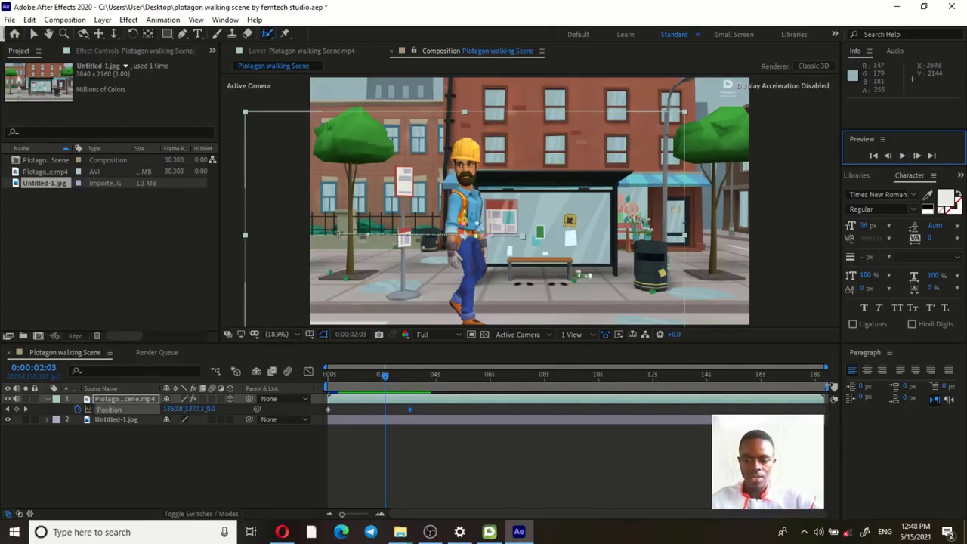
End the work area at 0:00:03:02, just after the last Position keyframe, and preview the walk within it.
{"action": "mouse_move", "coordinate": [831, 387]}
{"action": "left_mouse_down"}
{"action": "mouse_move", "coordinate": [658, 387]}
{"action": "mouse_move", "coordinate": [504, 409]}
{"action": "mouse_move", "coordinate": [415, 434]}
{"action": "left_mouse_up"}
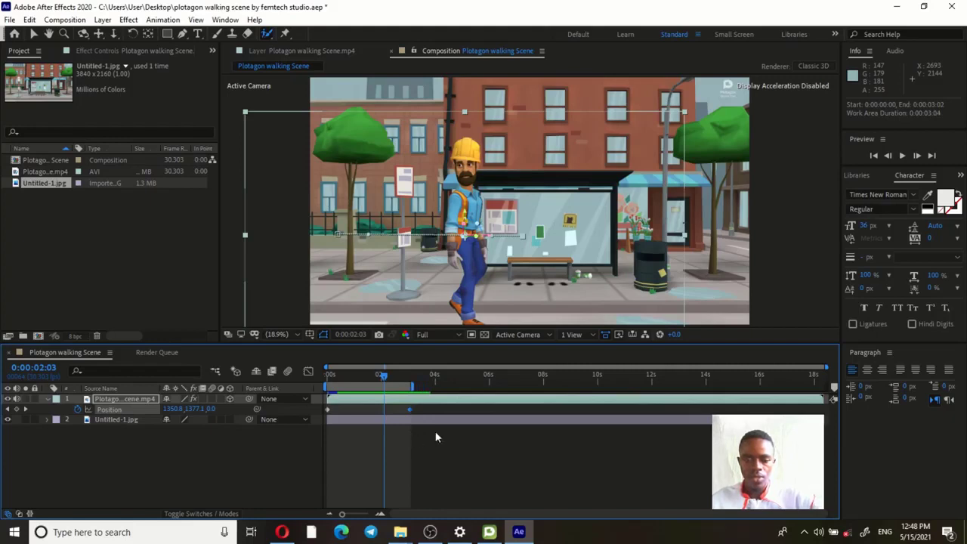
{"action": "left_click", "coordinate": [902, 155]}
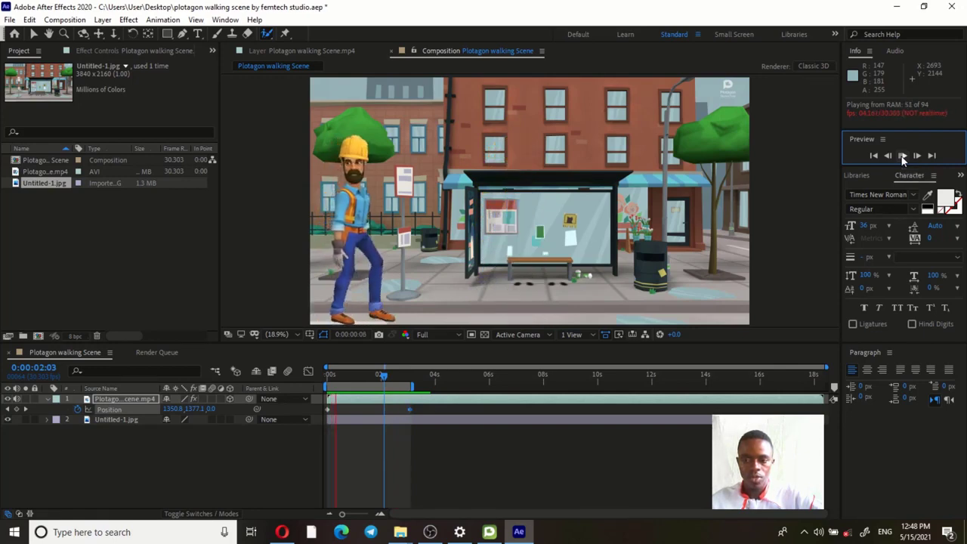
{"action": "left_click", "coordinate": [903, 156]}
{"action": "left_click", "coordinate": [903, 156]}
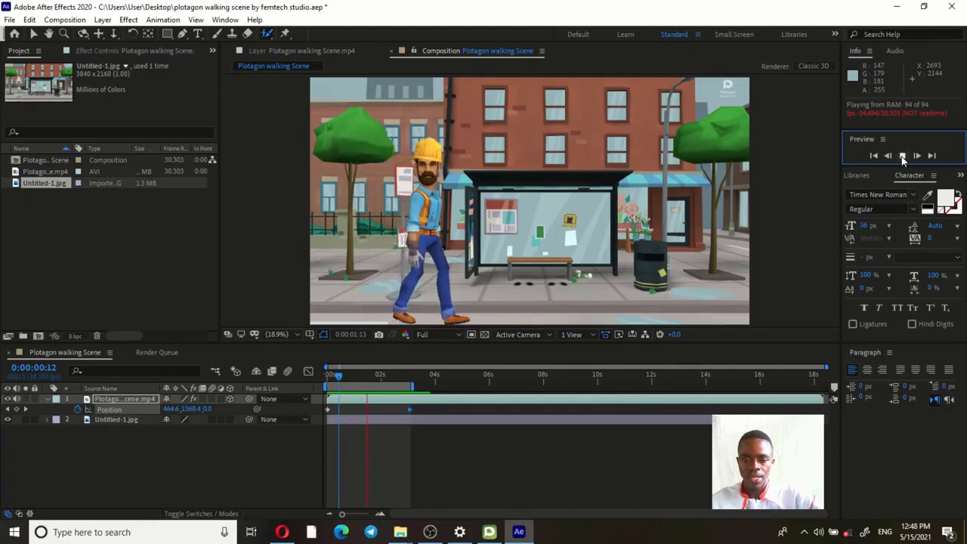
{"action": "key", "text": "space"}
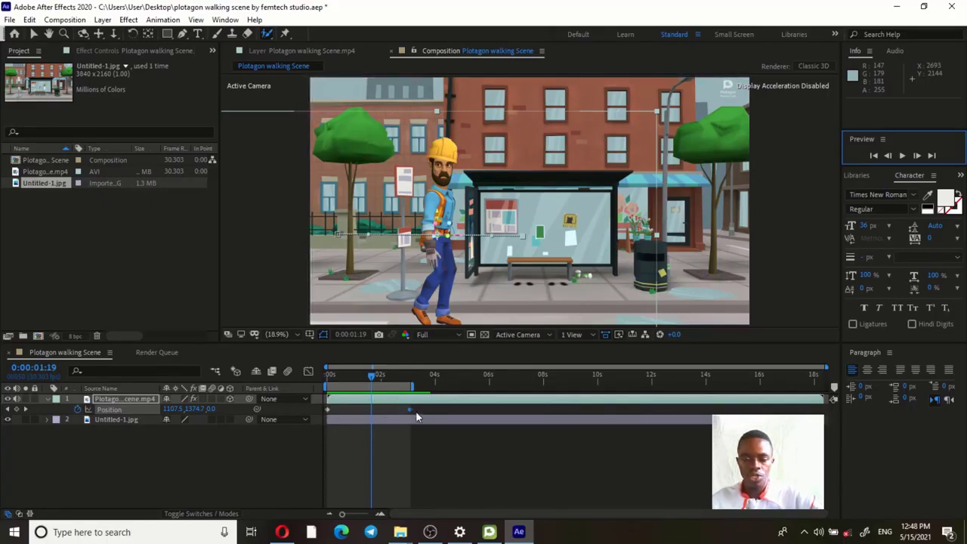
{"action": "mouse_move", "coordinate": [410, 412]}
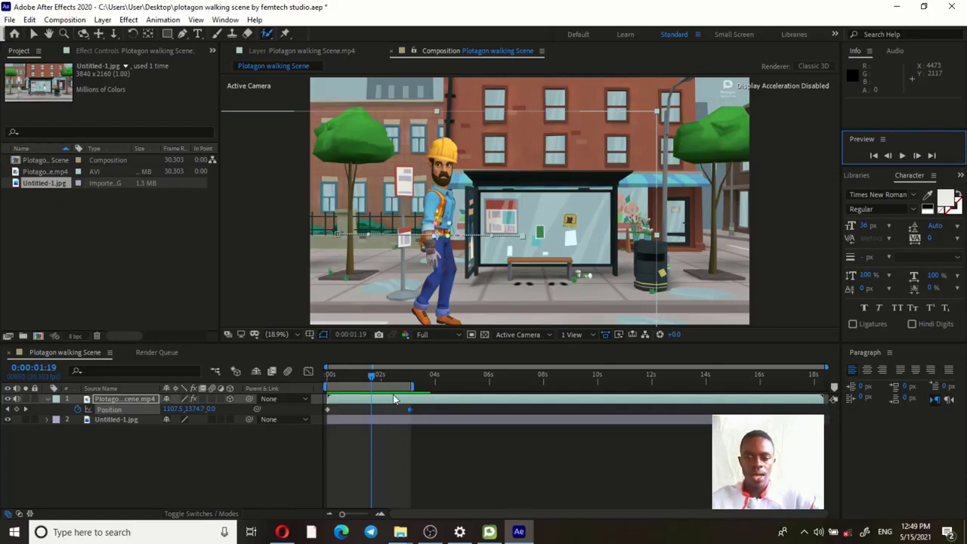
Set the duration of the Plotagon walking Scene composition to 0:00:03:00.
{"action": "left_click", "coordinate": [67, 20]}
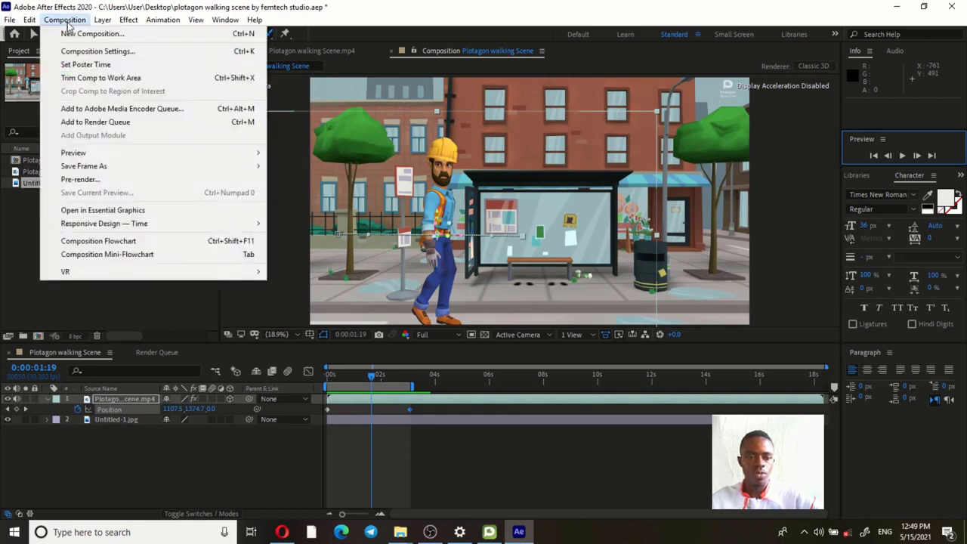
{"action": "left_click", "coordinate": [95, 52]}
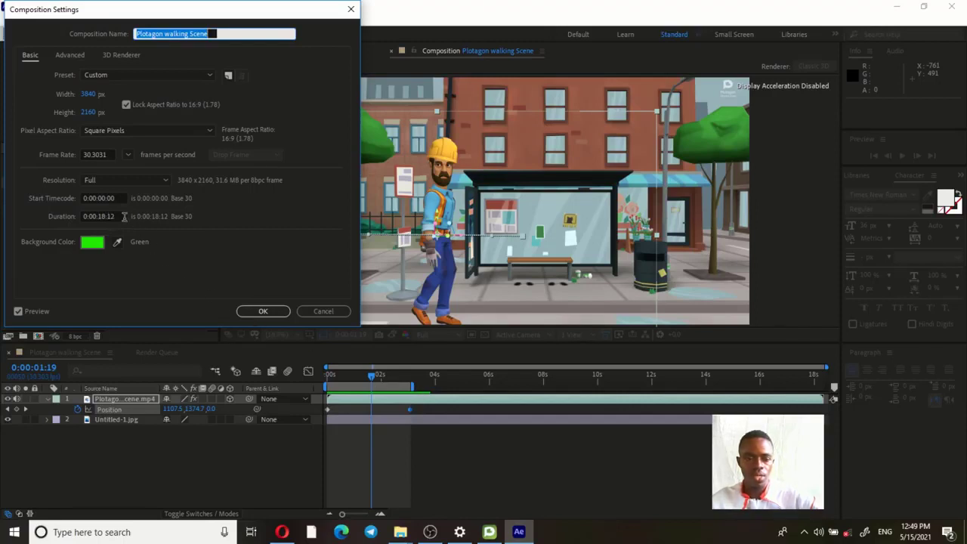
{"action": "left_click", "coordinate": [107, 216]}
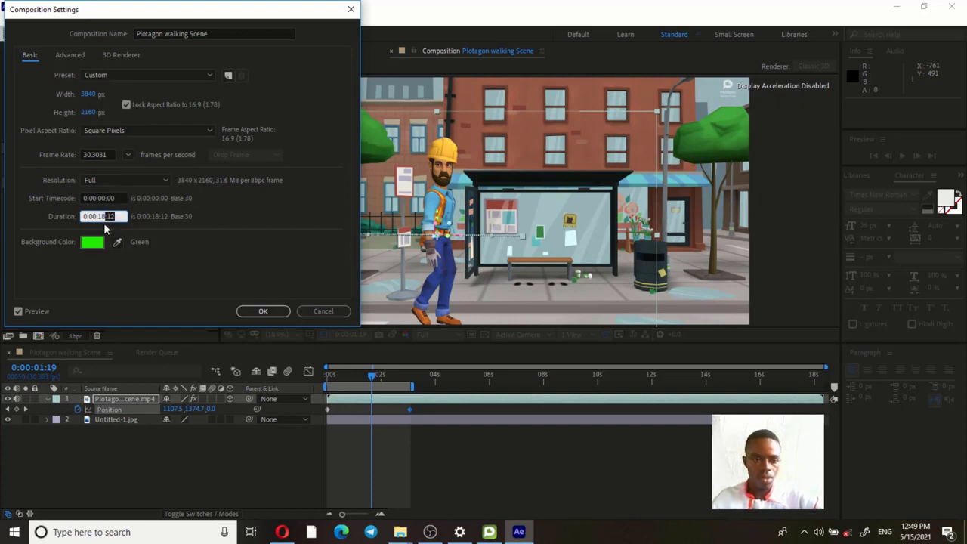
{"action": "key", "text": "BackSpace"}
{"action": "key", "text": "BackSpace"}
{"action": "key", "text": "BackSpace"}
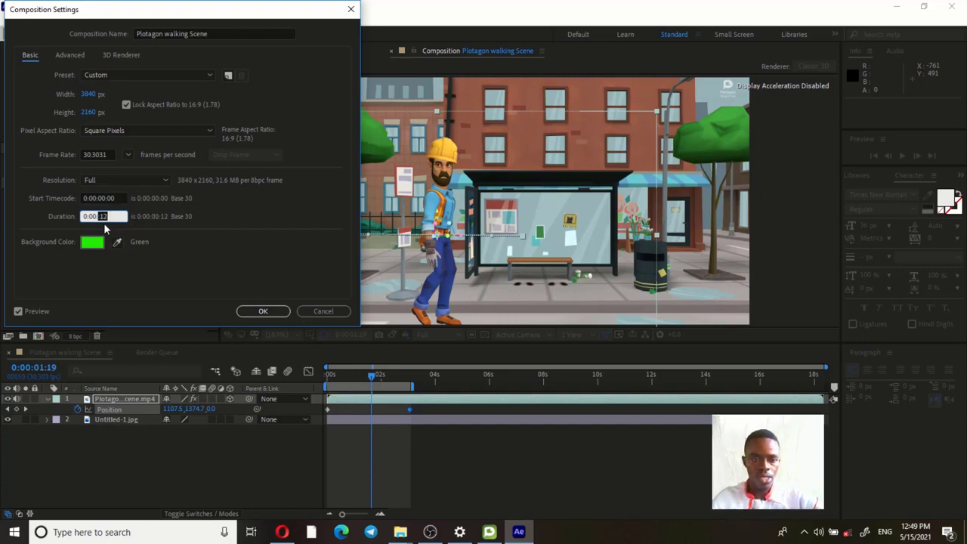
{"action": "type", "text": "03:00"}
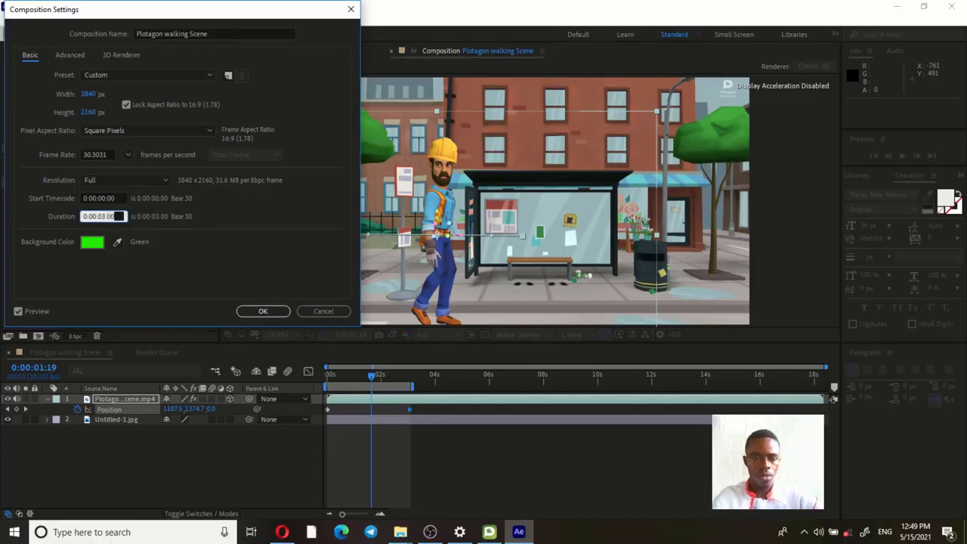
{"action": "left_click", "coordinate": [264, 314]}
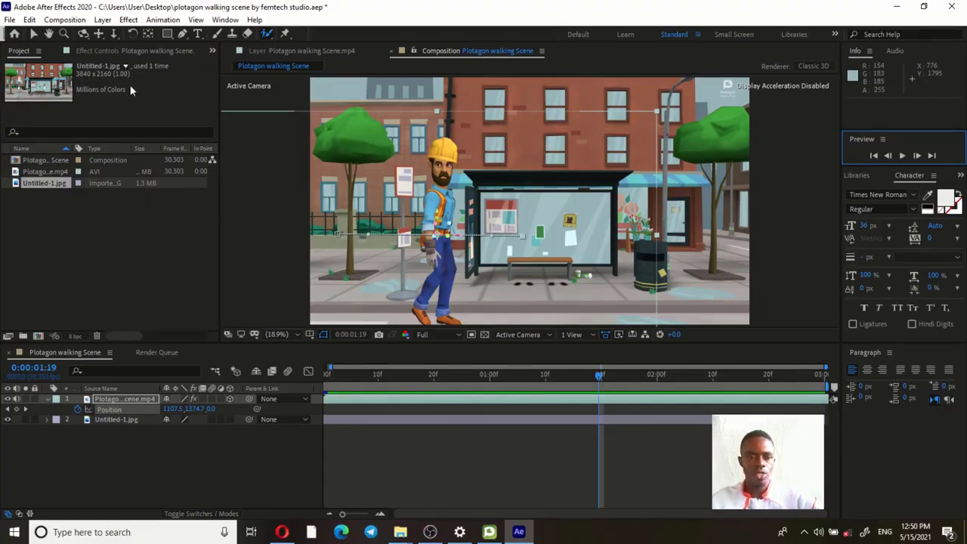
Pre-render the composition to Plotagon walking Scene_5.avi with Best Settings and the Custom: AVI output module.
{"action": "left_click", "coordinate": [65, 26]}
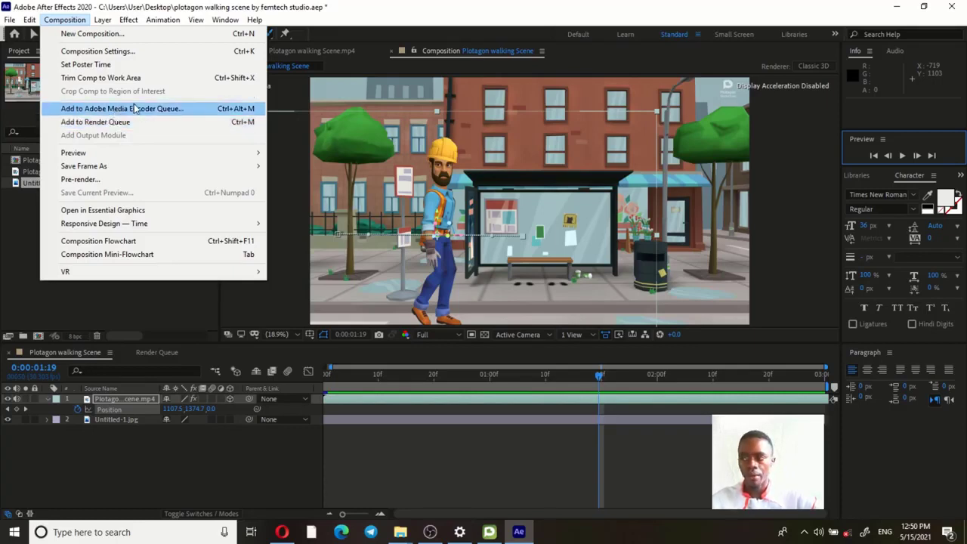
{"action": "left_click", "coordinate": [116, 184]}
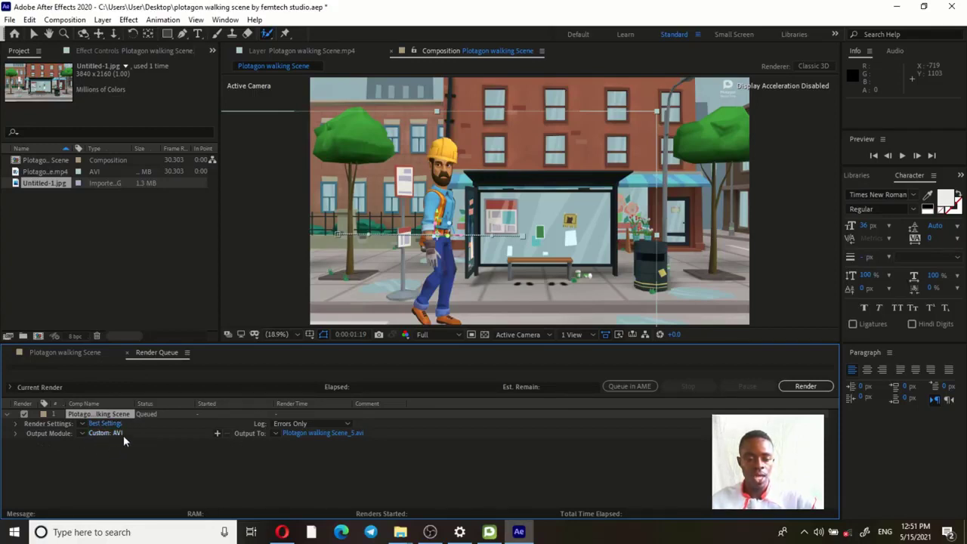
{"action": "left_click", "coordinate": [80, 434]}
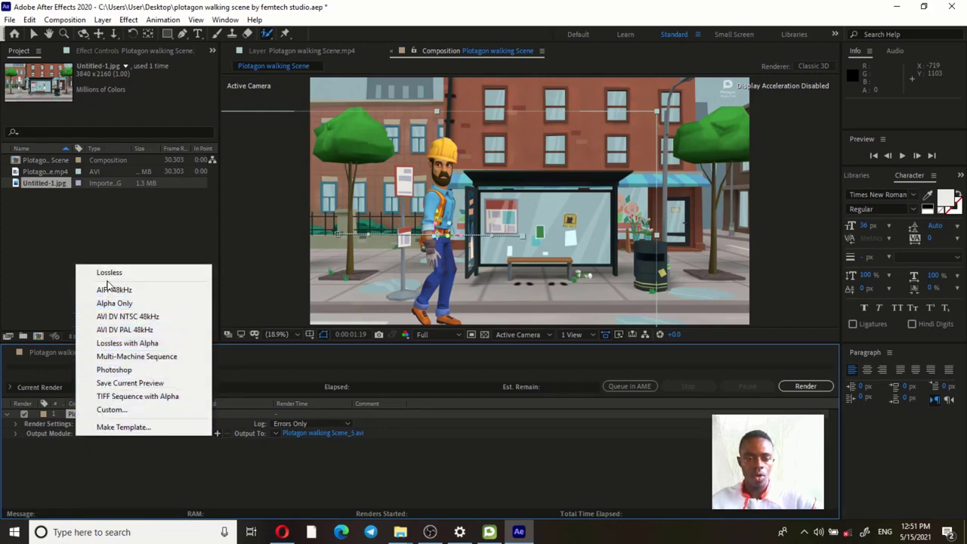
{"action": "left_click", "coordinate": [129, 450]}
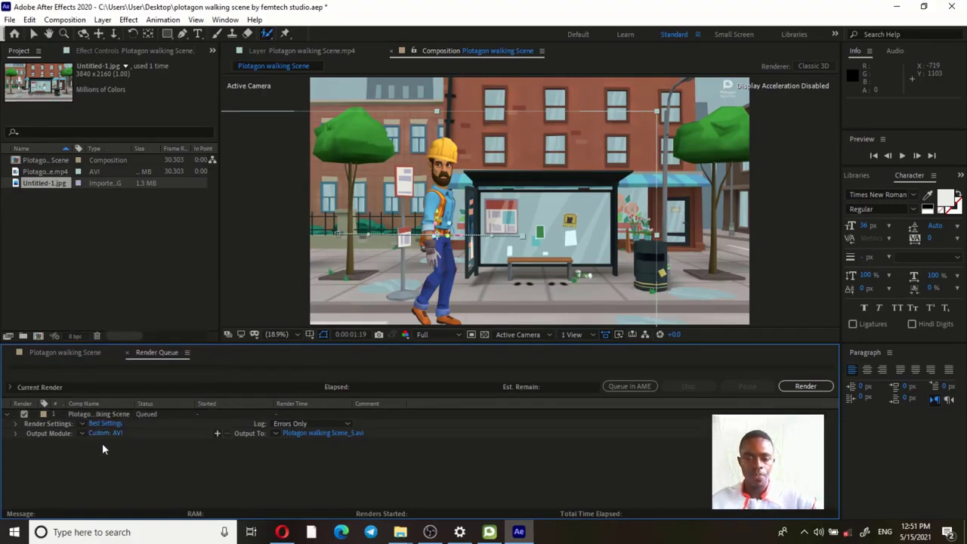
{"action": "left_click", "coordinate": [815, 391]}
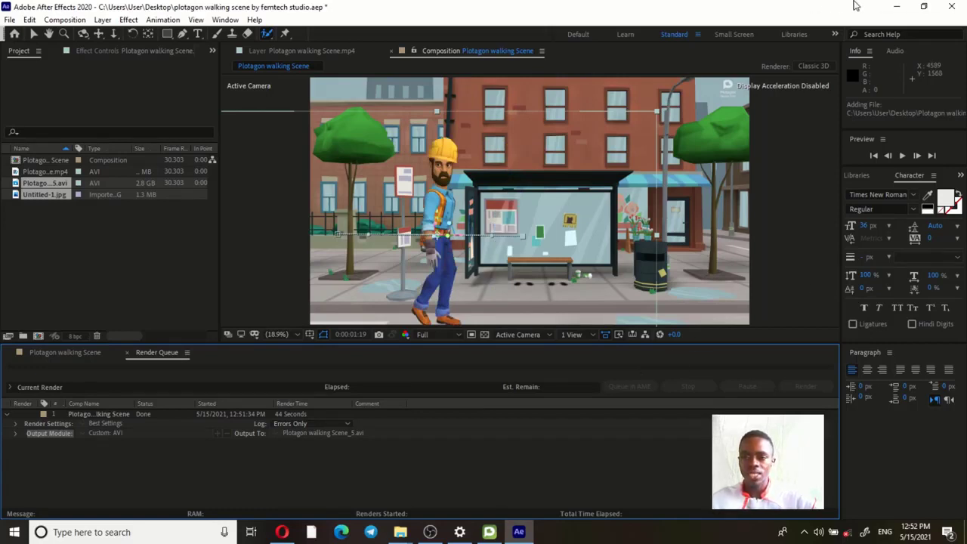
Minimize After Effects and the Plotagon greenscreen folder window, and select the rendered Plotagon walking Scene video on the desktop.
{"action": "left_click", "coordinate": [897, 11]}
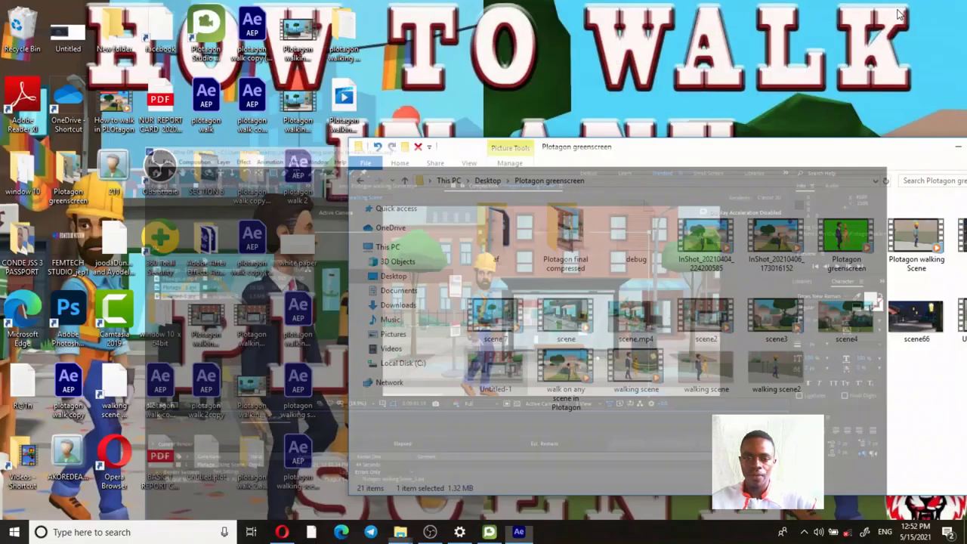
{"action": "left_click_drag", "start_coordinate": [879, 151], "coordinate": [755, 156]}
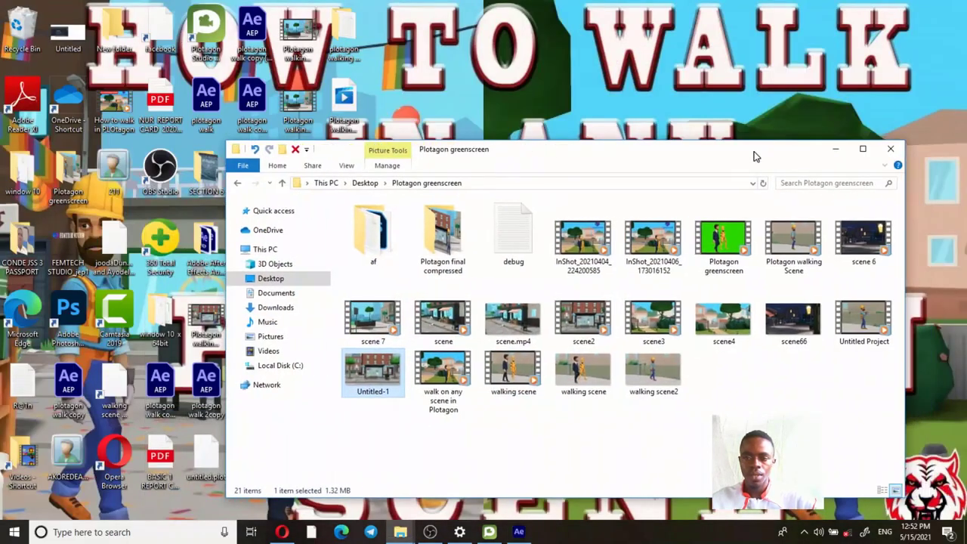
{"action": "left_click", "coordinate": [836, 151]}
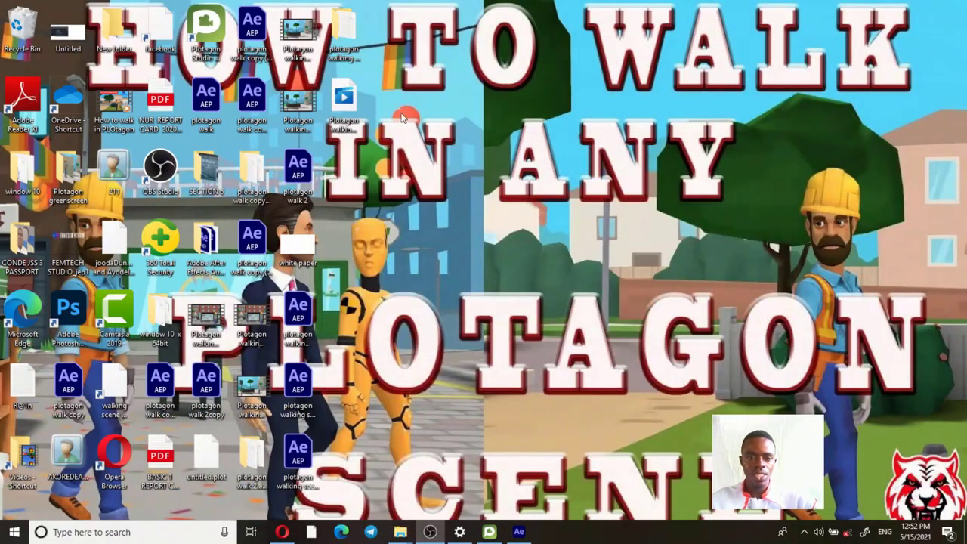
{"action": "left_click", "coordinate": [346, 102]}
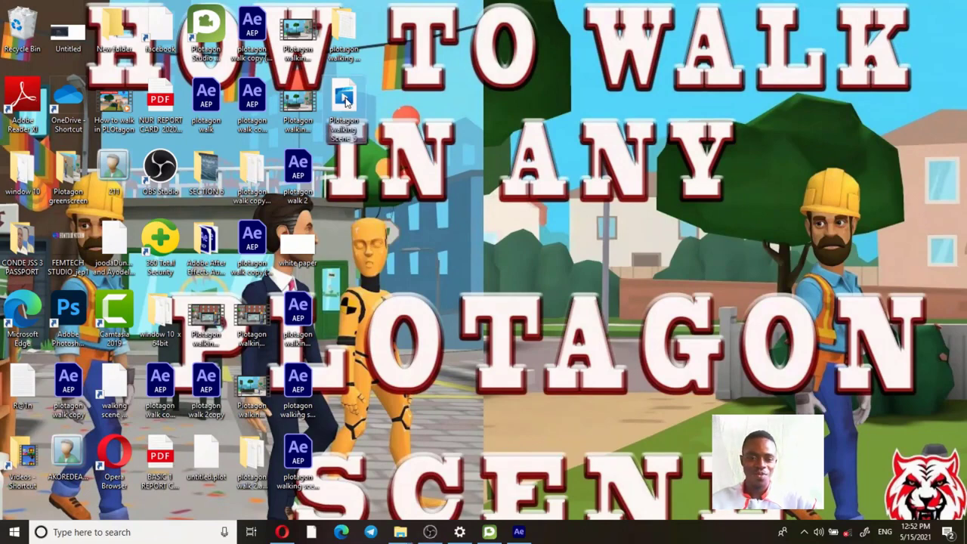
Check the file size of the rendered Plotagon walking Scene_5 video on the desktop in its properties.
{"action": "double_click", "coordinate": [346, 101]}
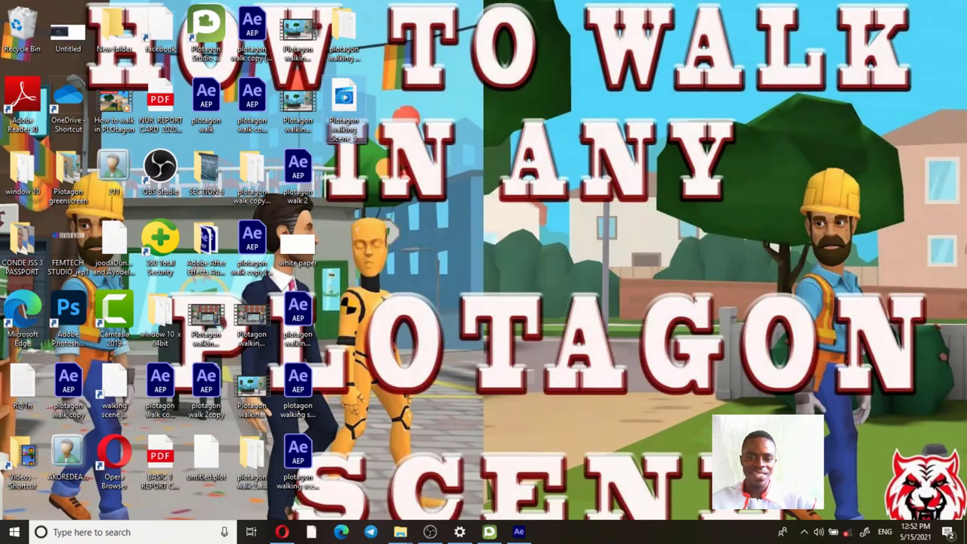
{"action": "right_click", "coordinate": [346, 98]}
{"action": "left_click", "coordinate": [421, 385]}
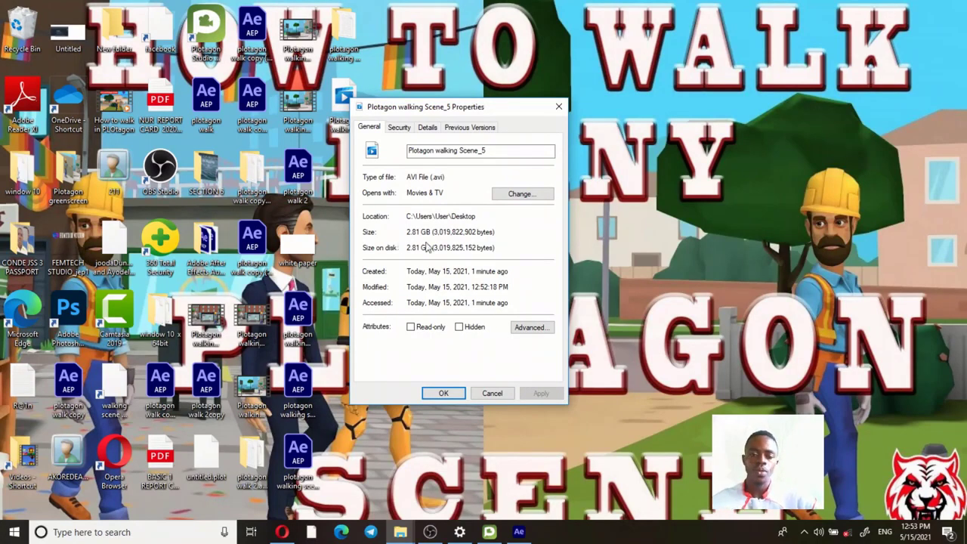
{"action": "left_click", "coordinate": [437, 396]}
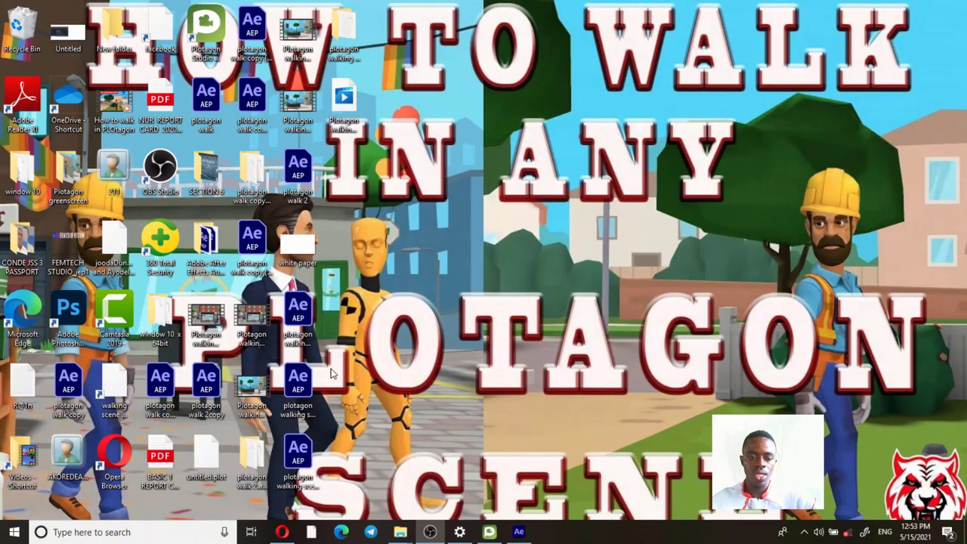
Examine the size and video details of the older Plotagon walking Scene_1 file on the desktop for comparison.
{"action": "left_click", "coordinate": [257, 323]}
{"action": "right_click", "coordinate": [256, 324]}
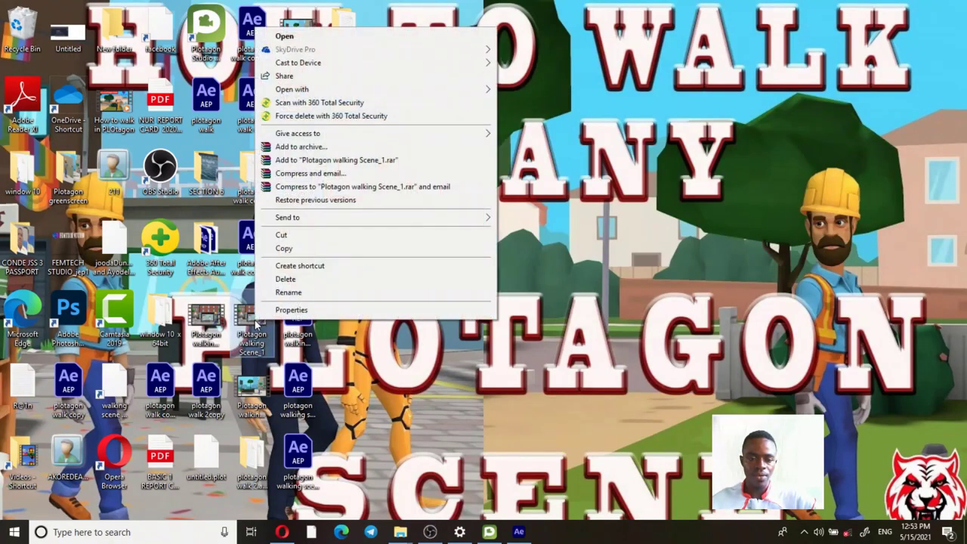
{"action": "left_click", "coordinate": [273, 310]}
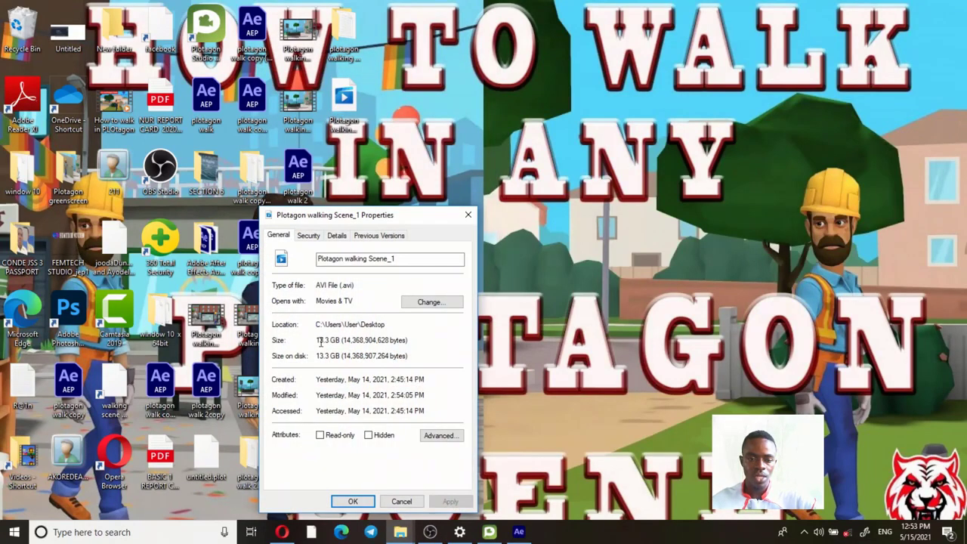
{"action": "left_click_drag", "start_coordinate": [342, 219], "coordinate": [612, 138]}
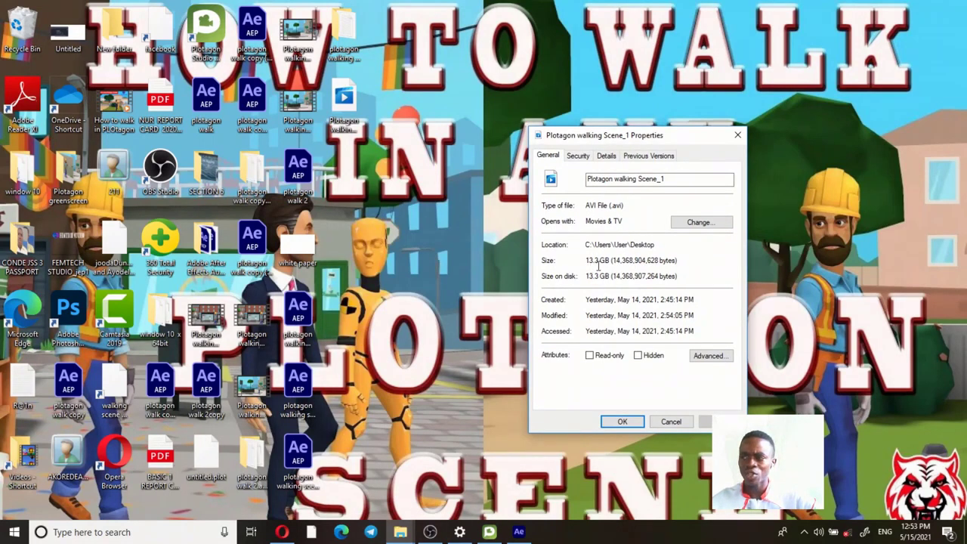
{"action": "left_click_drag", "start_coordinate": [586, 261], "coordinate": [609, 260]}
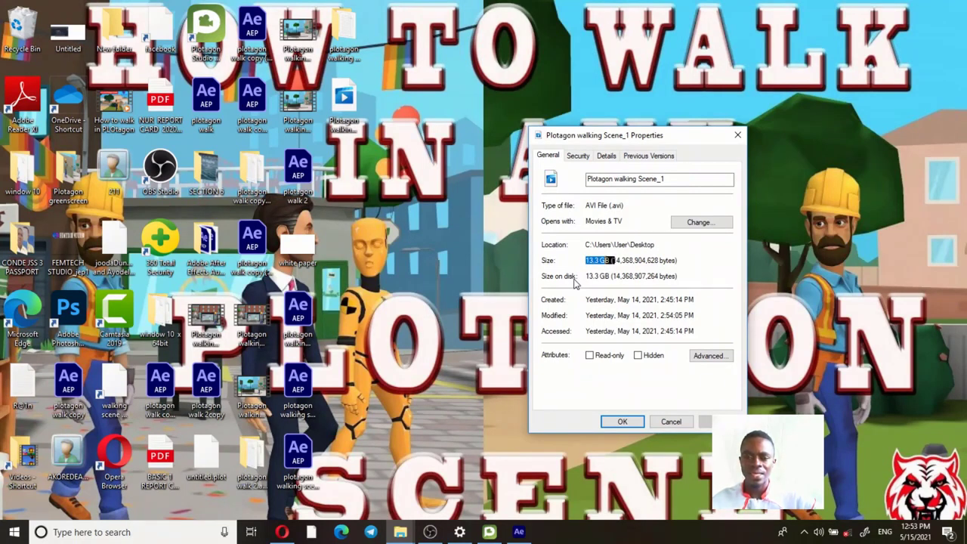
{"action": "left_click", "coordinate": [606, 156]}
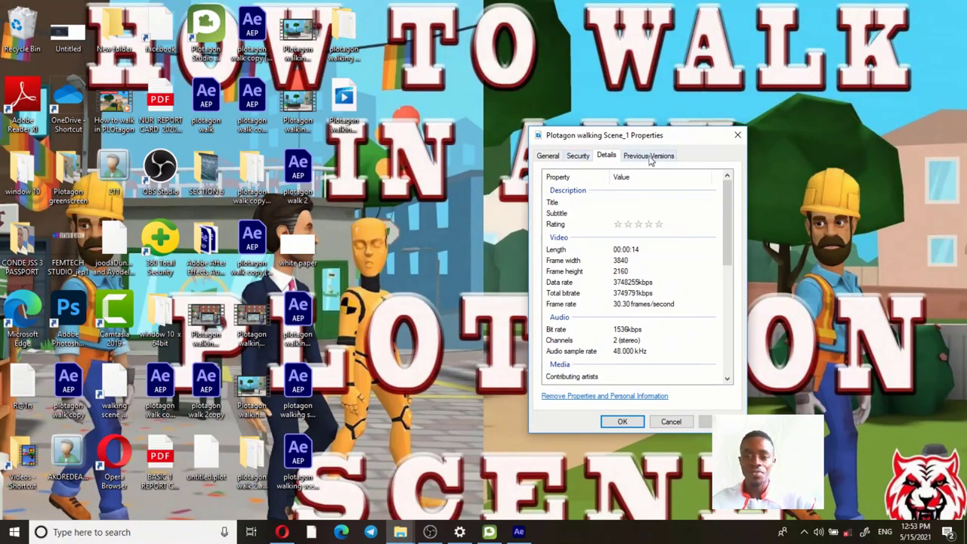
{"action": "left_click", "coordinate": [737, 135]}
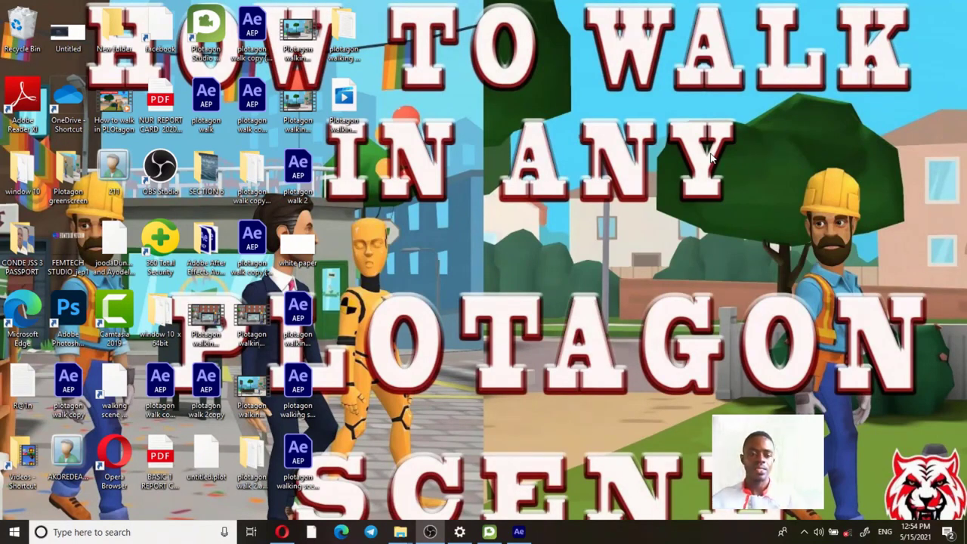
Launch Camtasia, start a new project, and import Plotagon walking Scene_5 from the Desktop.
{"action": "double_click", "coordinate": [113, 301]}
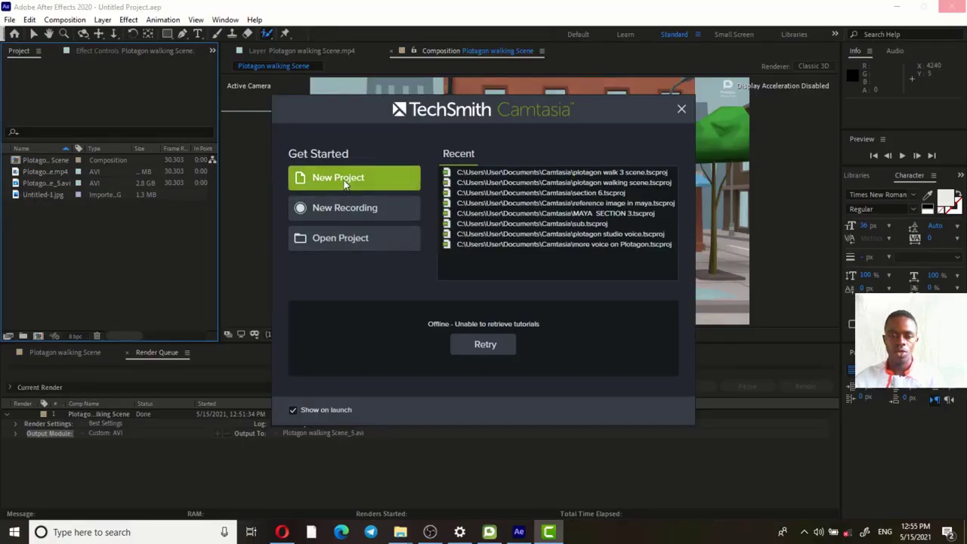
{"action": "left_click", "coordinate": [344, 186]}
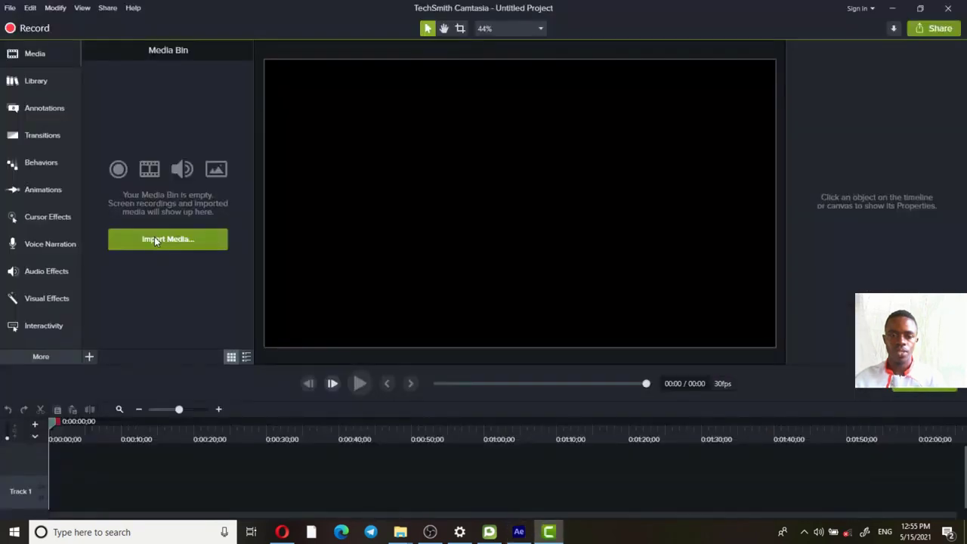
{"action": "left_click", "coordinate": [154, 237]}
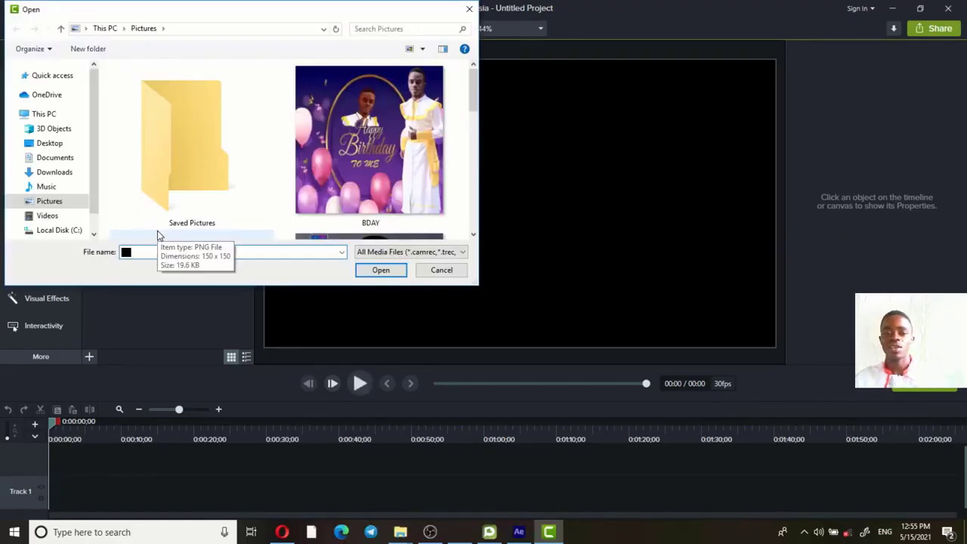
{"action": "left_click", "coordinate": [158, 236]}
{"action": "left_click_drag", "start_coordinate": [171, 13], "coordinate": [240, 21]}
{"action": "left_click", "coordinate": [136, 149]}
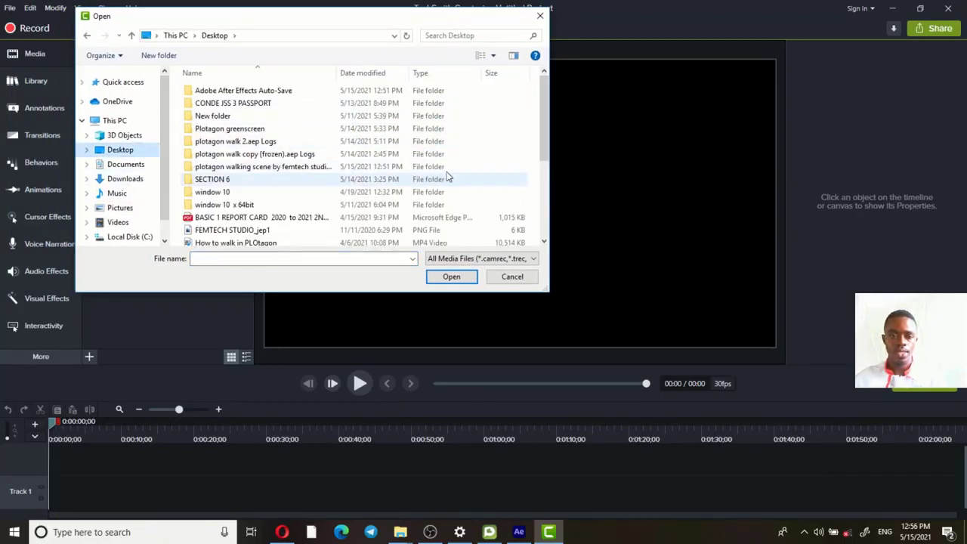
{"action": "left_click_drag", "start_coordinate": [544, 132], "coordinate": [543, 197]}
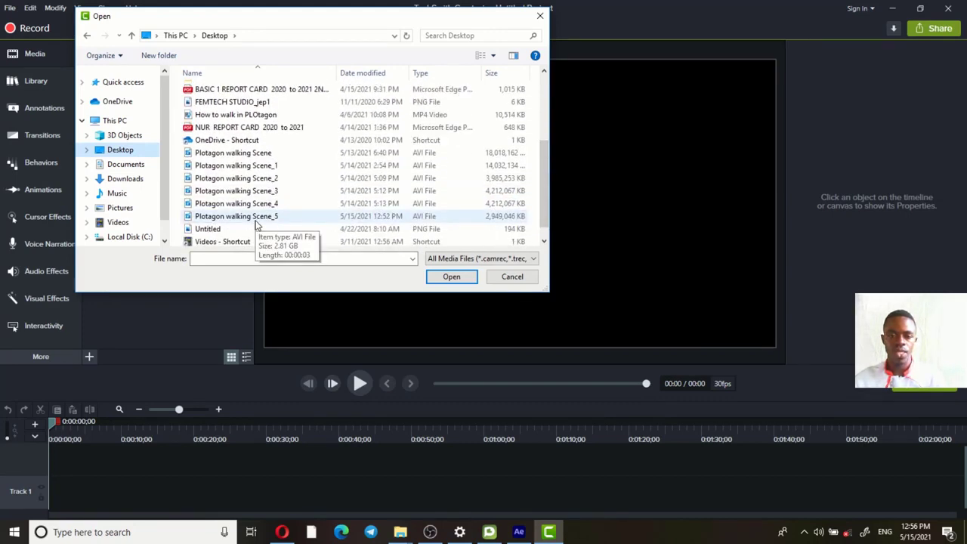
{"action": "left_click", "coordinate": [256, 217]}
{"action": "left_click", "coordinate": [450, 278]}
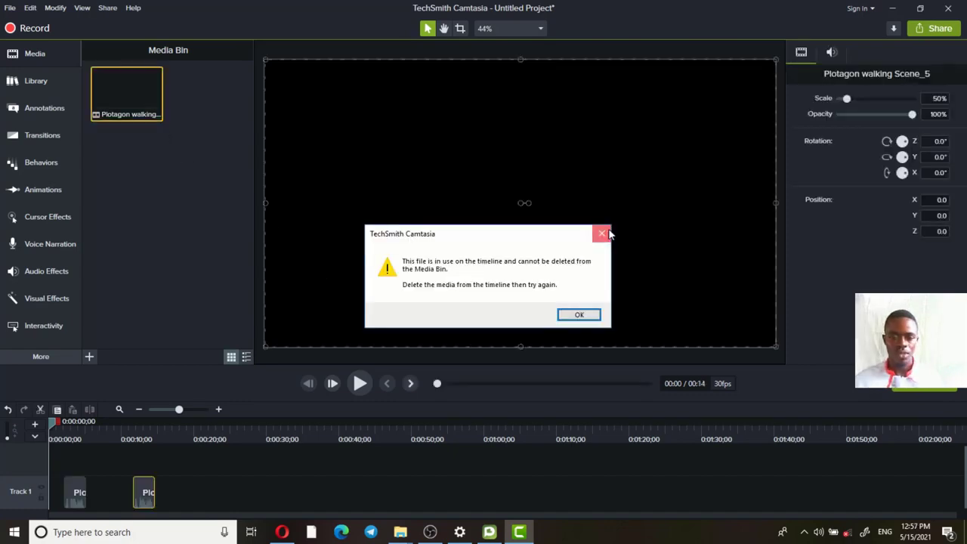
Delete the second Plotagon walking Scene_5 clip from Track 1 and move the remaining clip to the timeline start.
{"action": "left_click", "coordinate": [603, 235]}
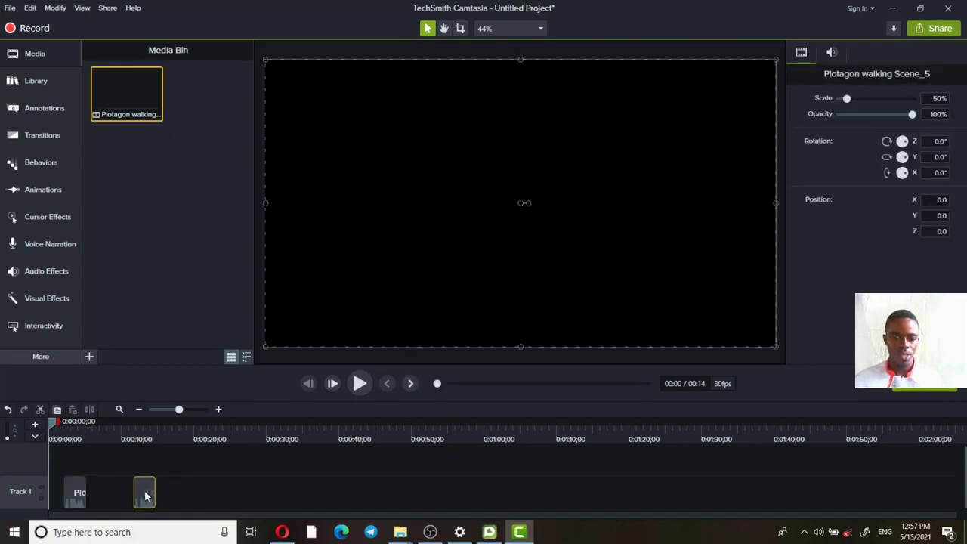
{"action": "left_click", "coordinate": [155, 221]}
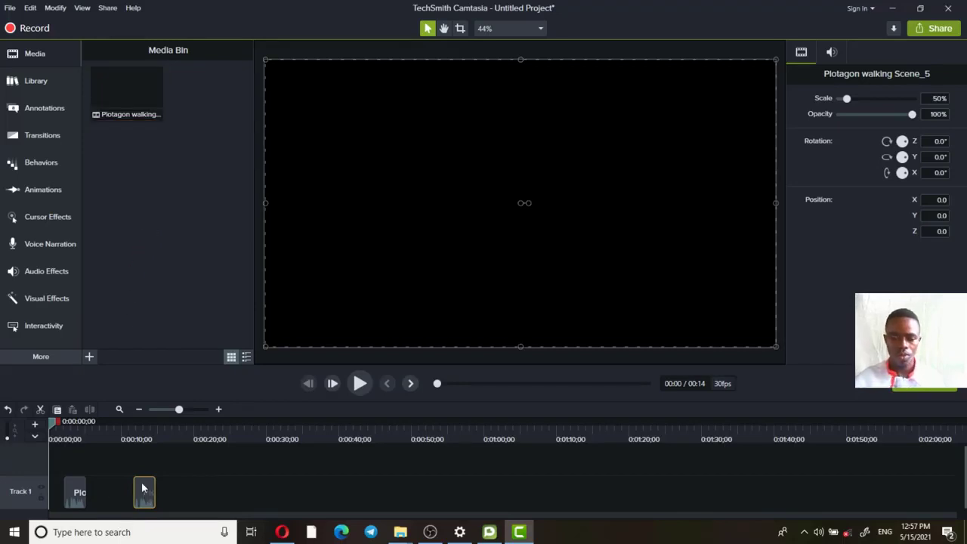
{"action": "key", "text": "Delete"}
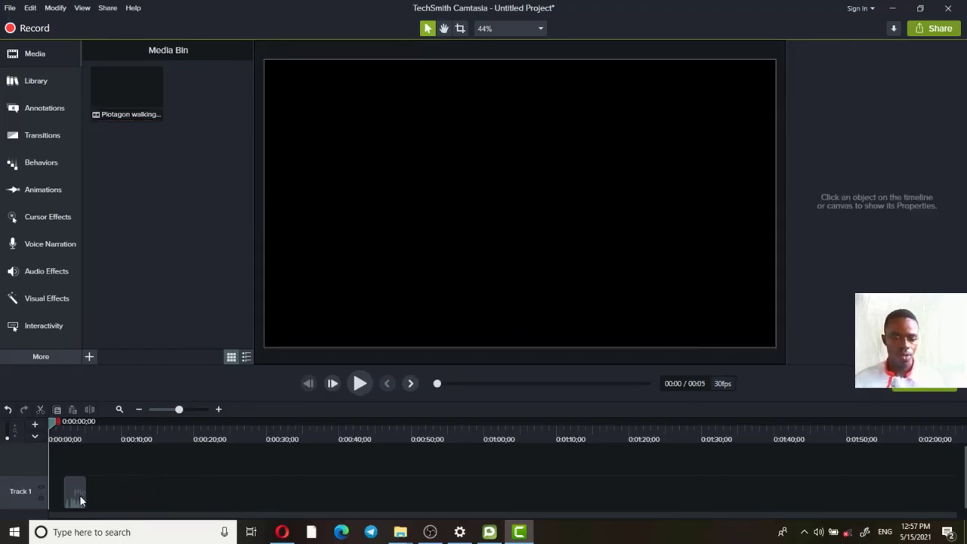
{"action": "left_click_drag", "start_coordinate": [74, 497], "coordinate": [55, 496]}
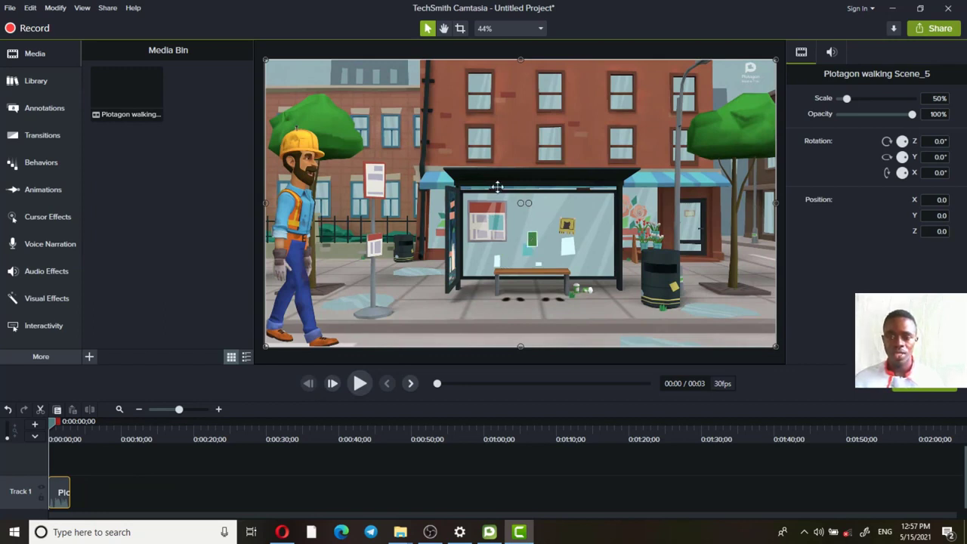
Start producing the timeline to a local file with the MP4 only (up to 1080p) preset.
{"action": "left_click", "coordinate": [920, 30]}
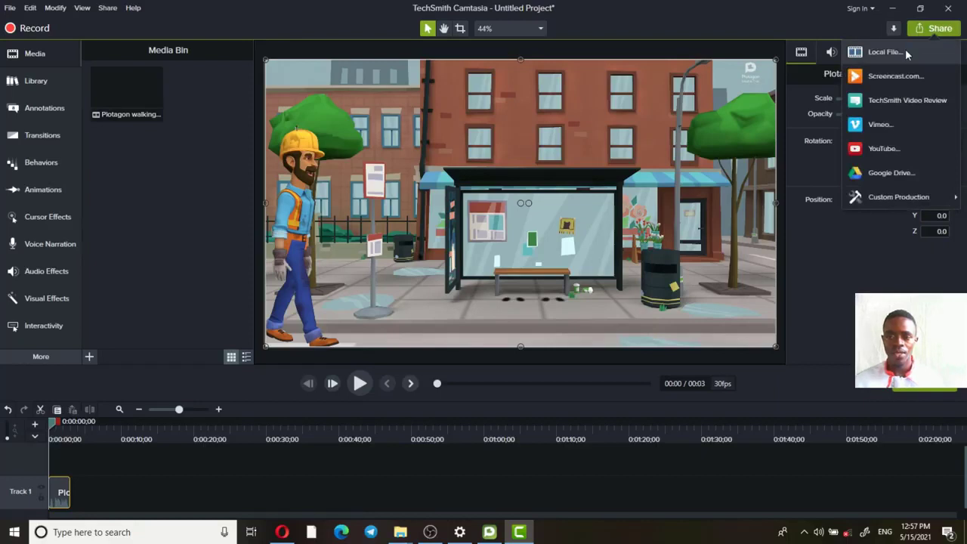
{"action": "left_click", "coordinate": [906, 51]}
{"action": "left_click", "coordinate": [604, 157]}
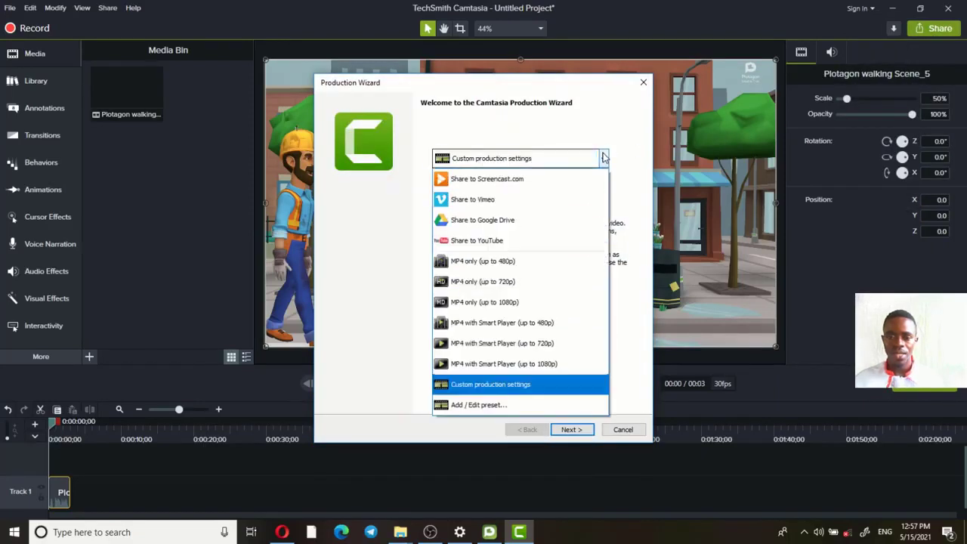
{"action": "left_click", "coordinate": [556, 302]}
{"action": "left_click", "coordinate": [570, 429]}
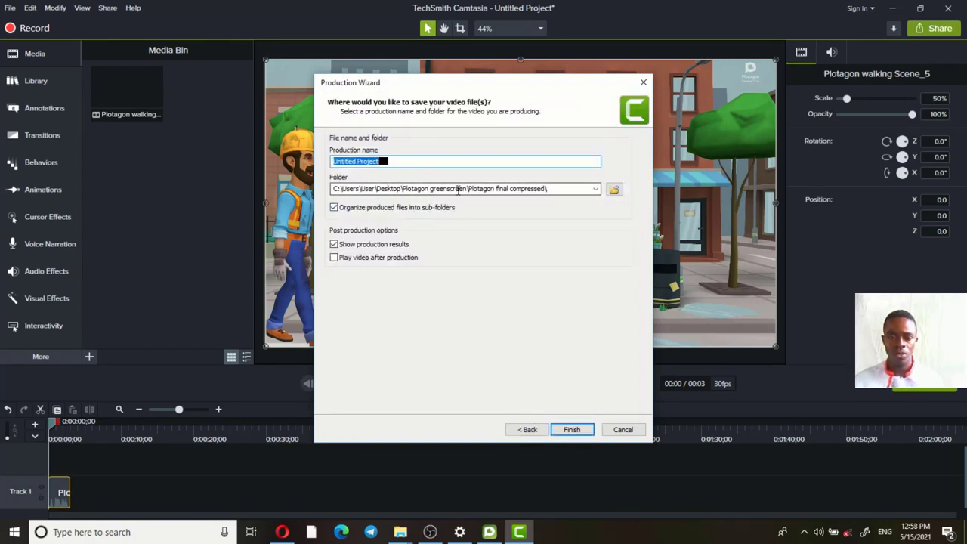
Set the production's save location to the Desktop and name it plotagon 3 sec walk scene.
{"action": "left_click", "coordinate": [614, 191]}
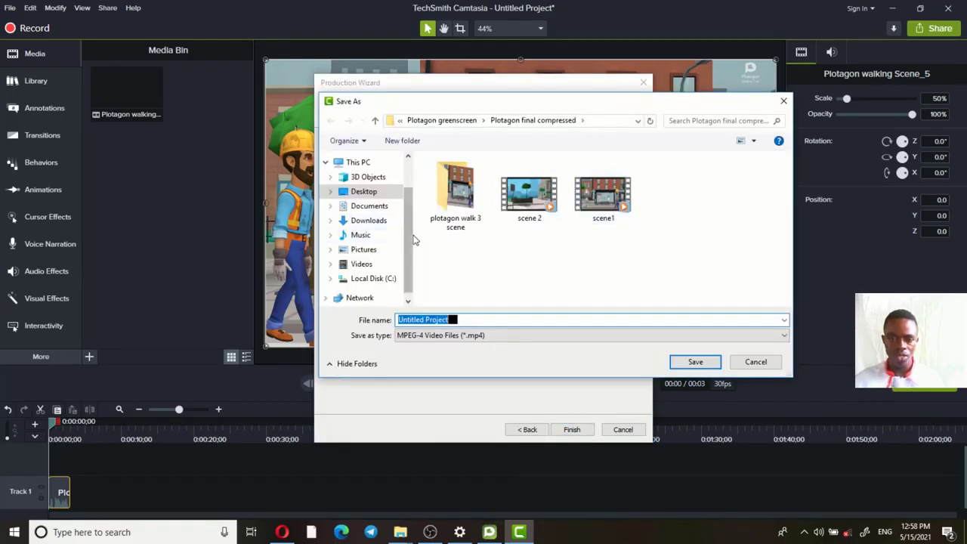
{"action": "left_click", "coordinate": [365, 192]}
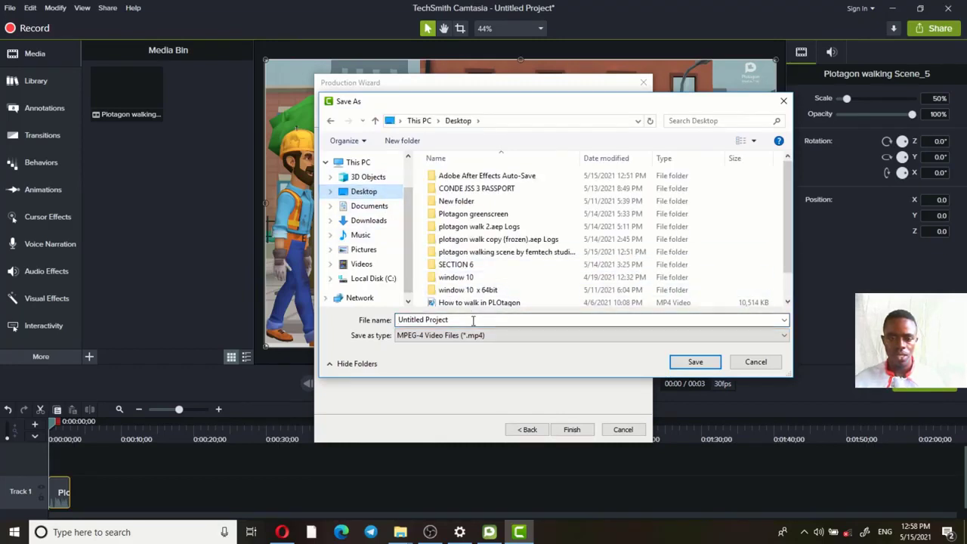
{"action": "left_click", "coordinate": [423, 319]}
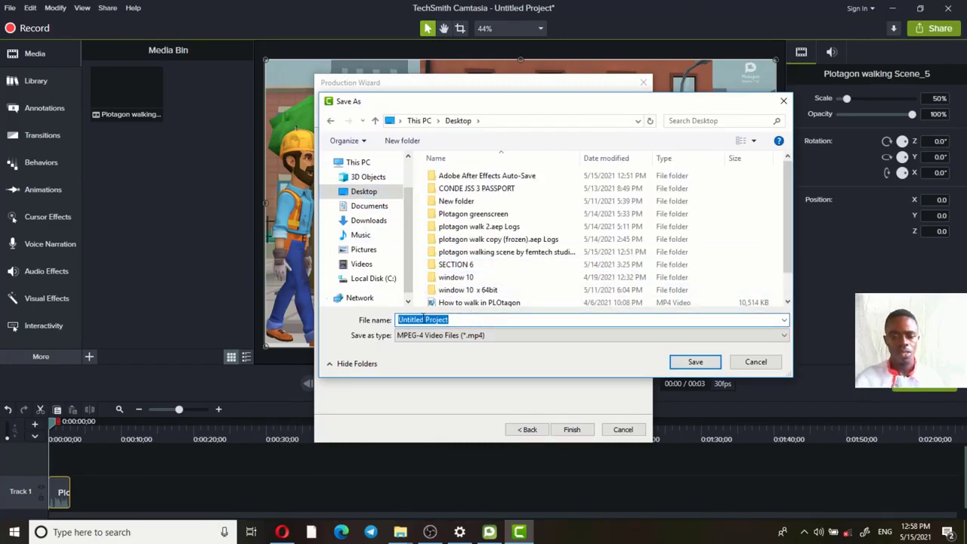
{"action": "key", "text": "BackSpace"}
{"action": "type", "text": "p"}
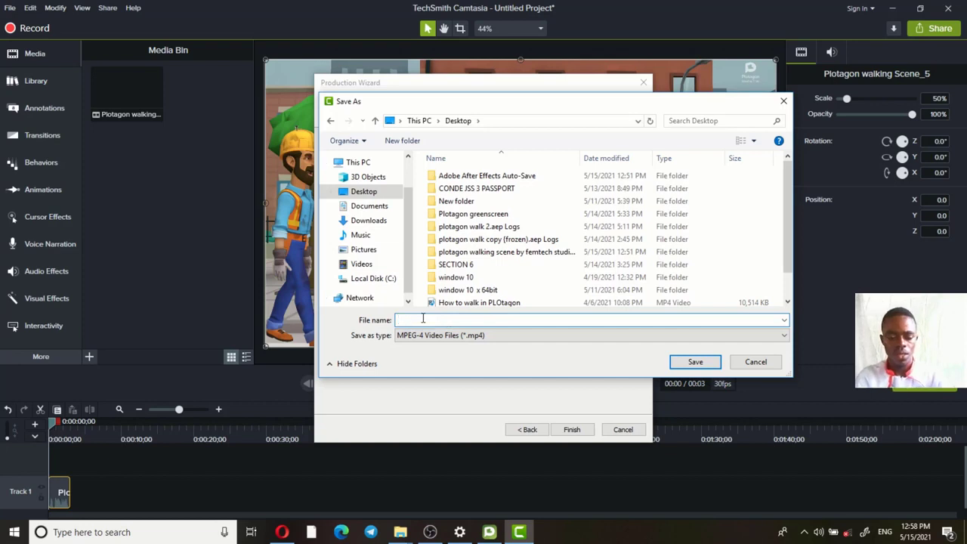
{"action": "type", "text": "lotagon 3 sec walk scene"}
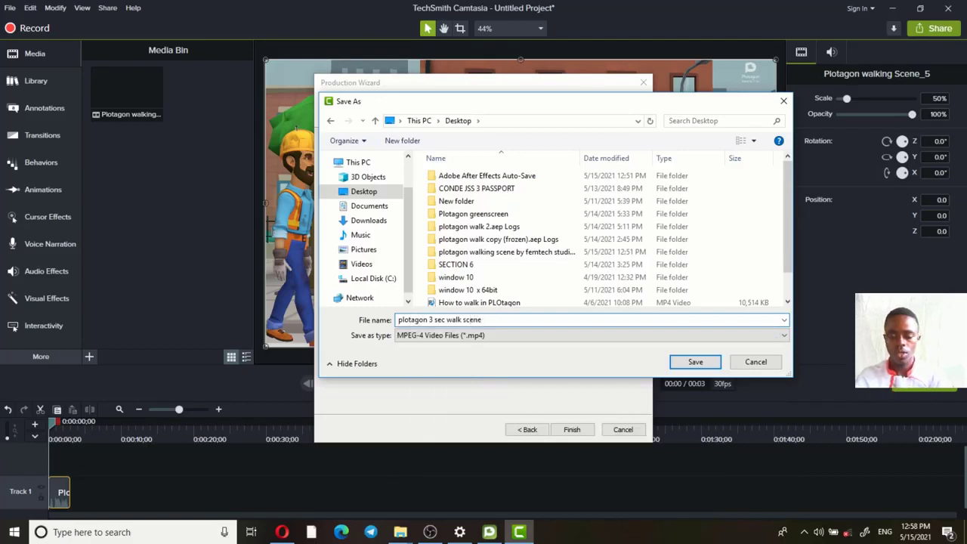
{"action": "key", "text": "Return"}
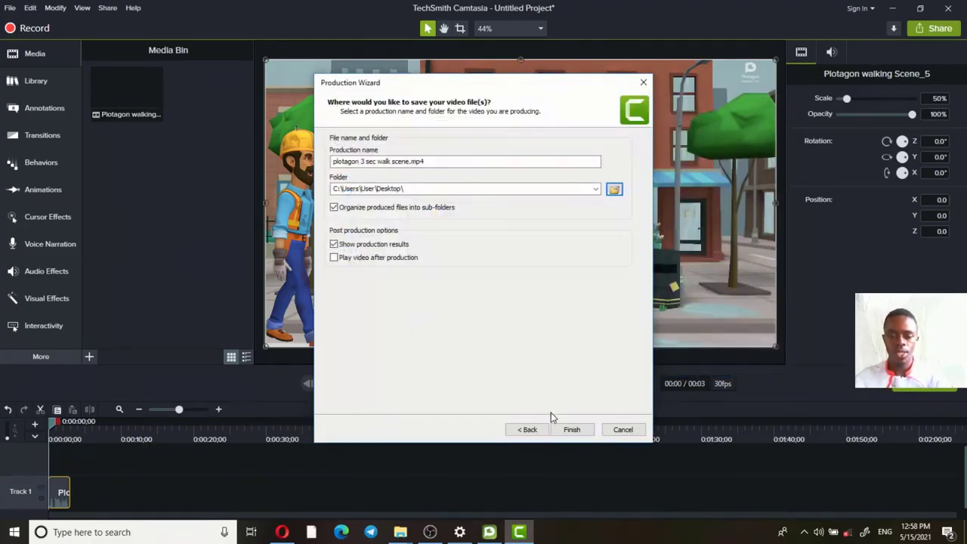
Produce the MP4 without organizing the files into sub-folders, and minimize Camtasia to show the desktop.
{"action": "left_click", "coordinate": [334, 207]}
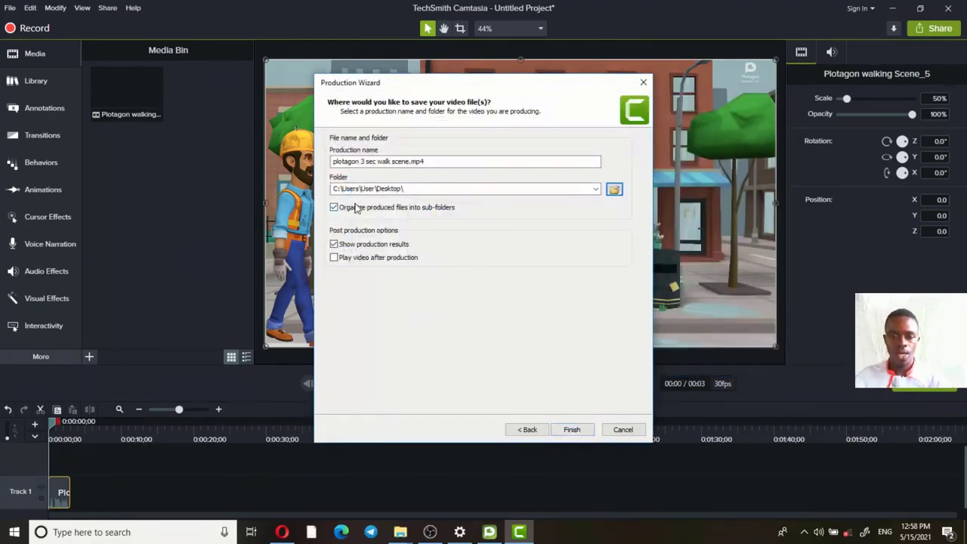
{"action": "left_click", "coordinate": [572, 429]}
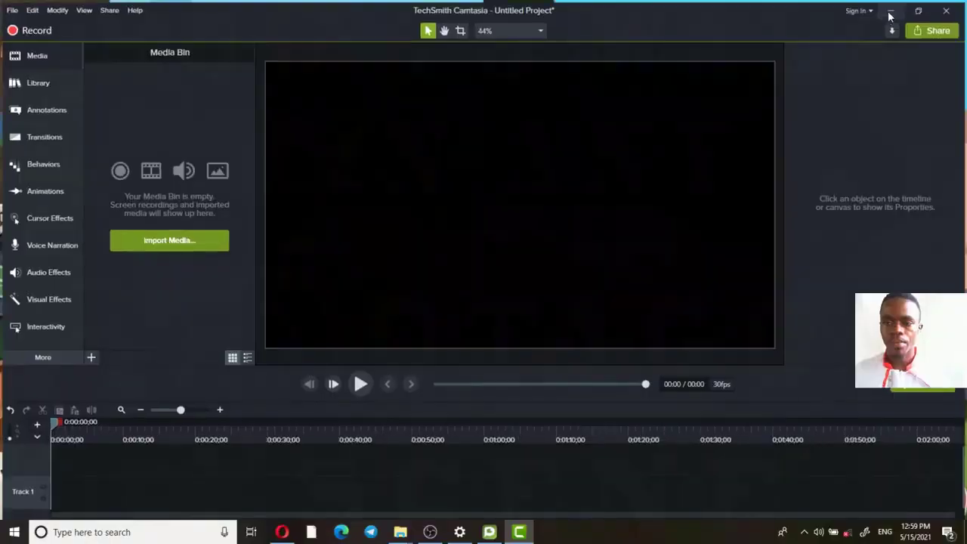
{"action": "left_click", "coordinate": [890, 17]}
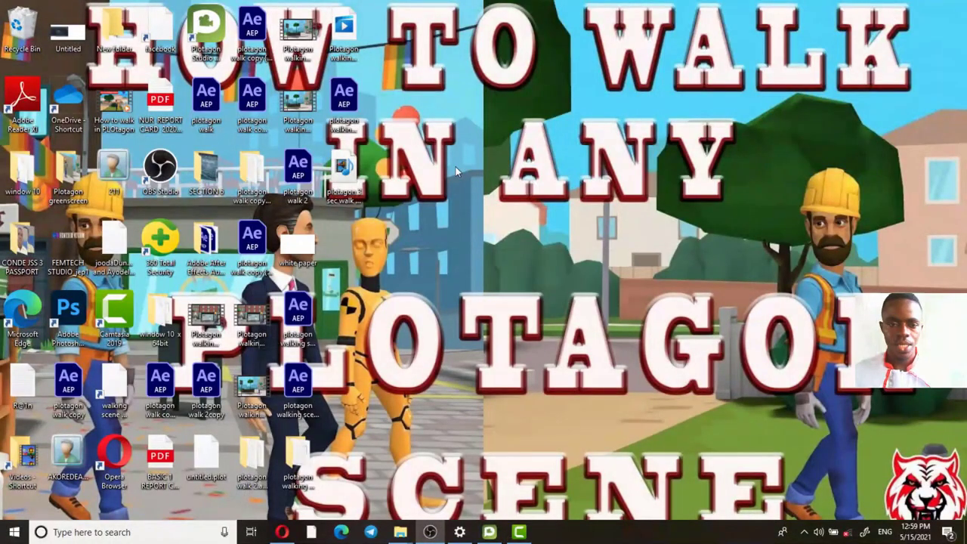